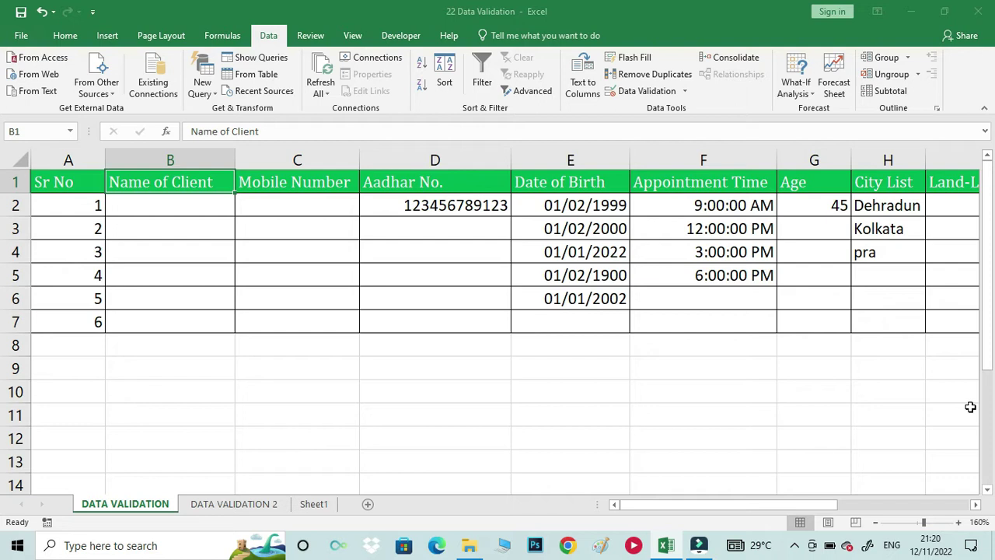
- Try to enter 123 as the first client's name in cell B2 and cancel the entry
key("Right")
key("Left")
key("Down")
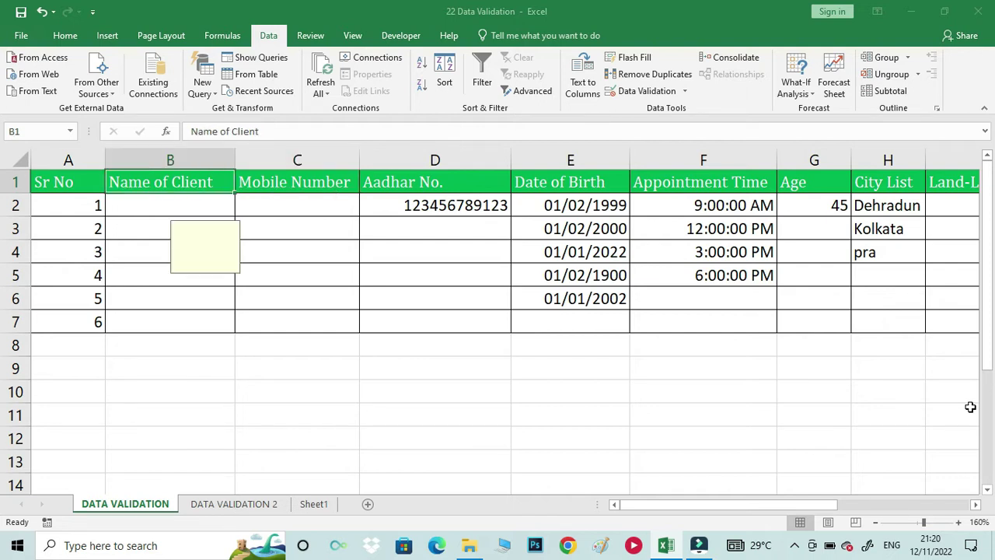
key("Down")
key("Up")
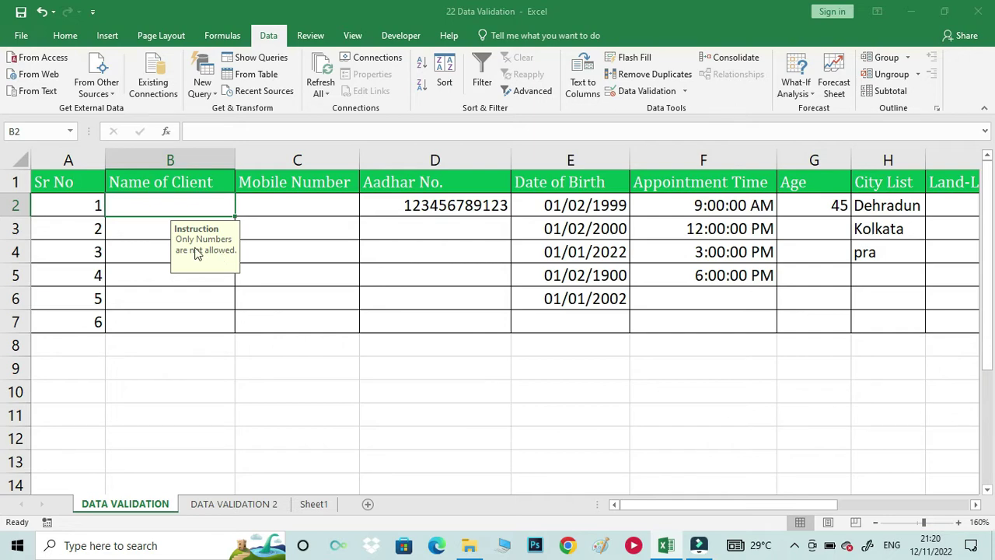
key("Right")
key("Left")
type("123")
key("Return")
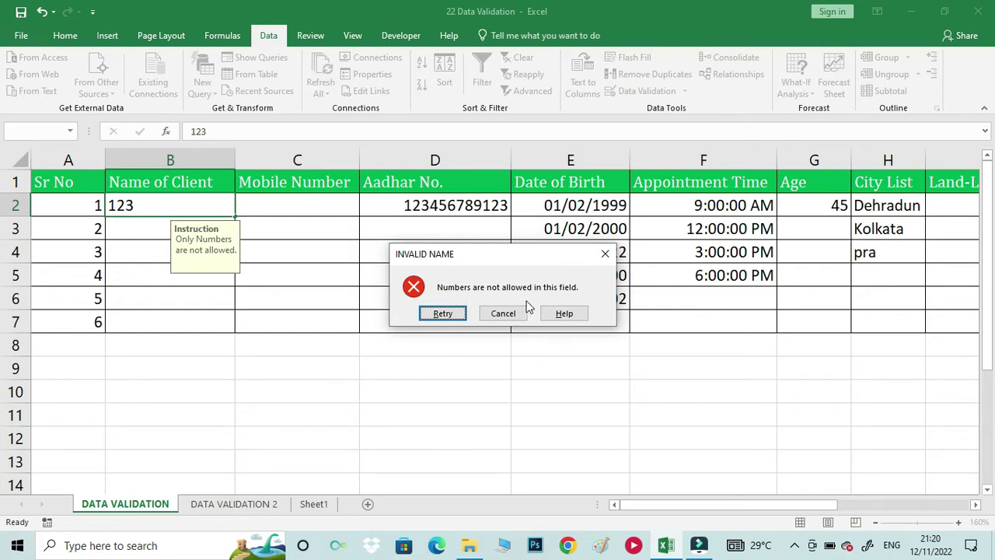
key("Escape")
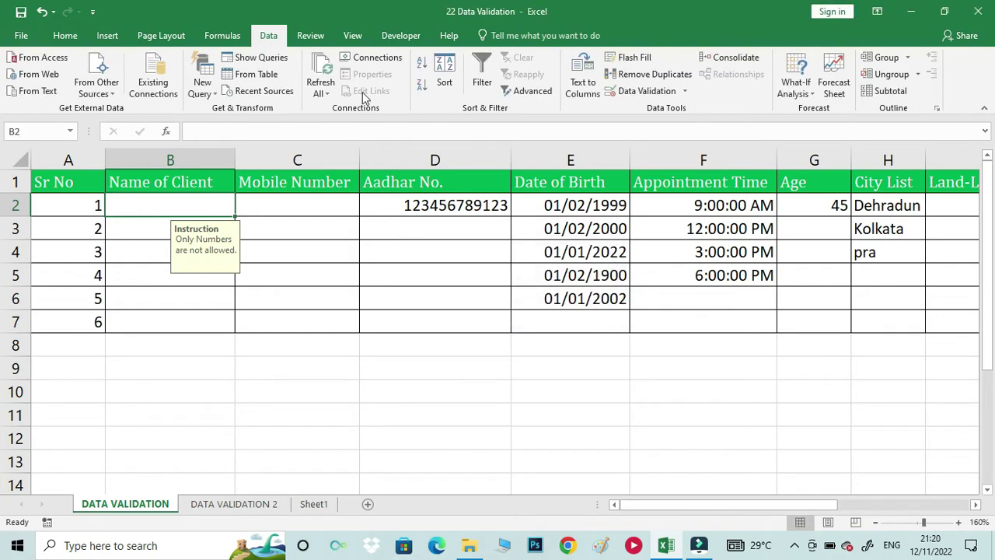
- Enter a client's name in cell B2 and try the number 123 as the name in B3
type("pramod")
key("Return")
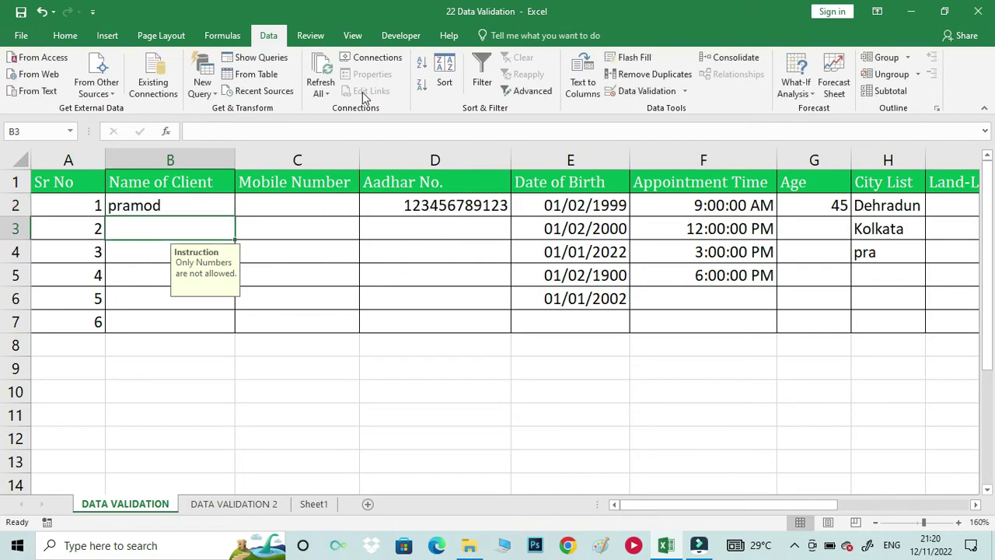
type("123")
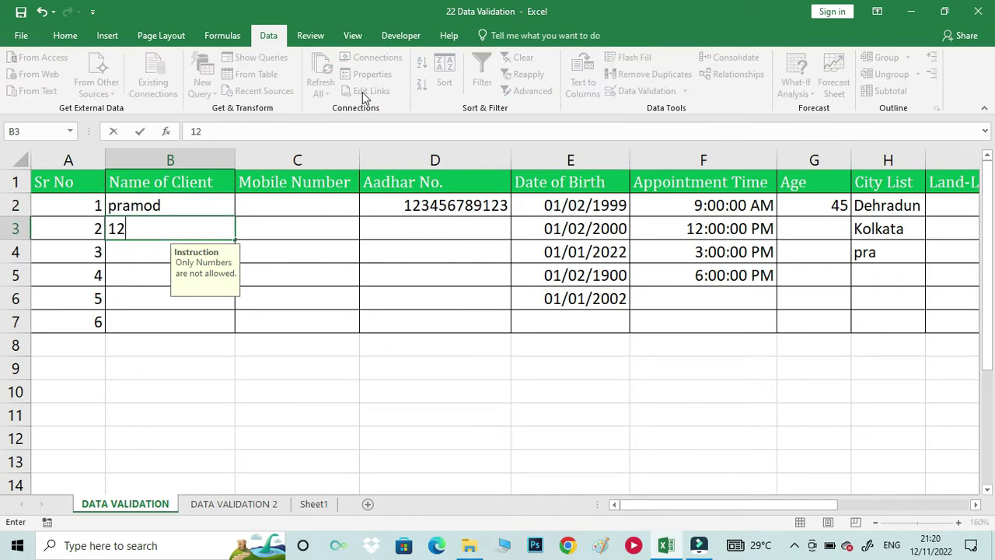
key("Return")
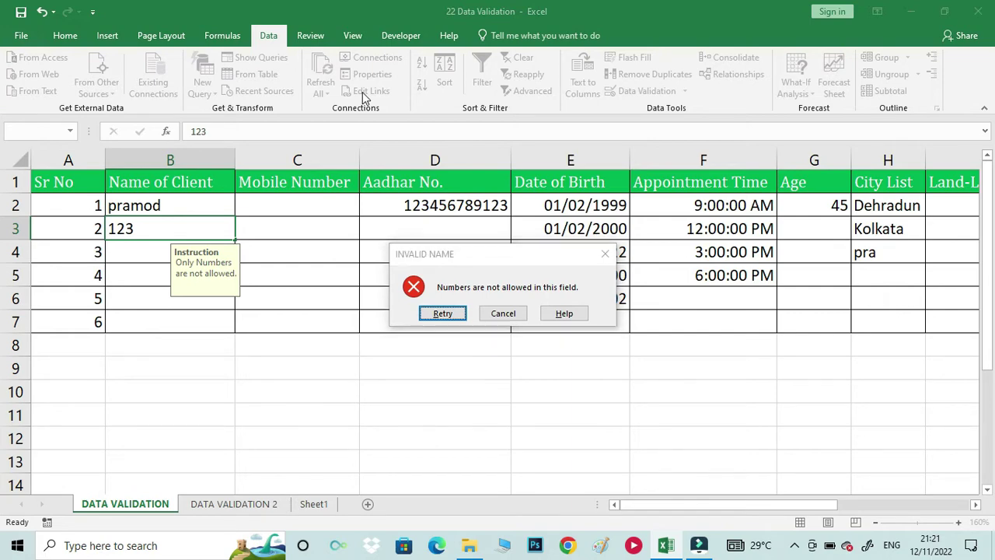
key("Escape")
- Clear the client name from cell B2
key("Up")
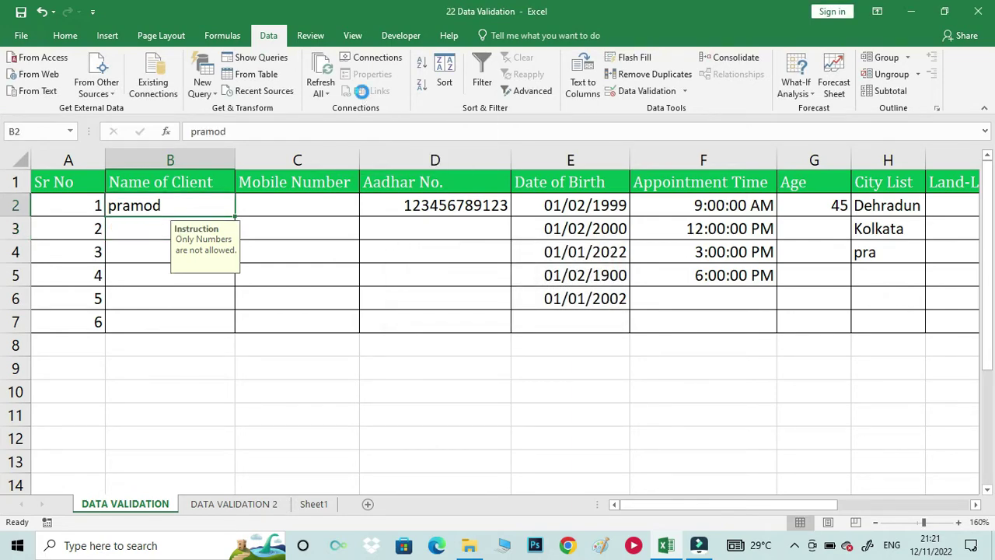
key("Delete")
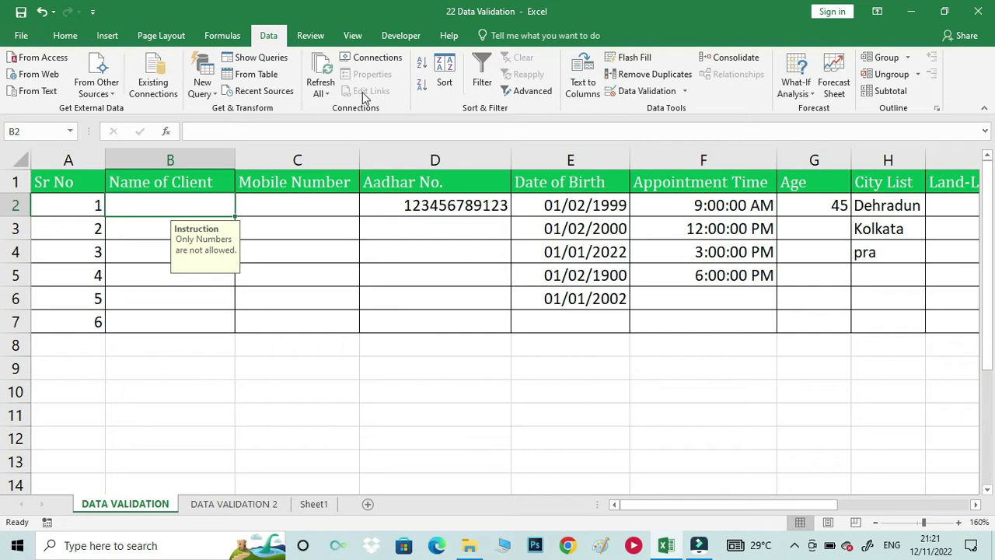
- Try to enter a nine-digit mobile number in cell C2 and choose to retry the entry
key("Right")
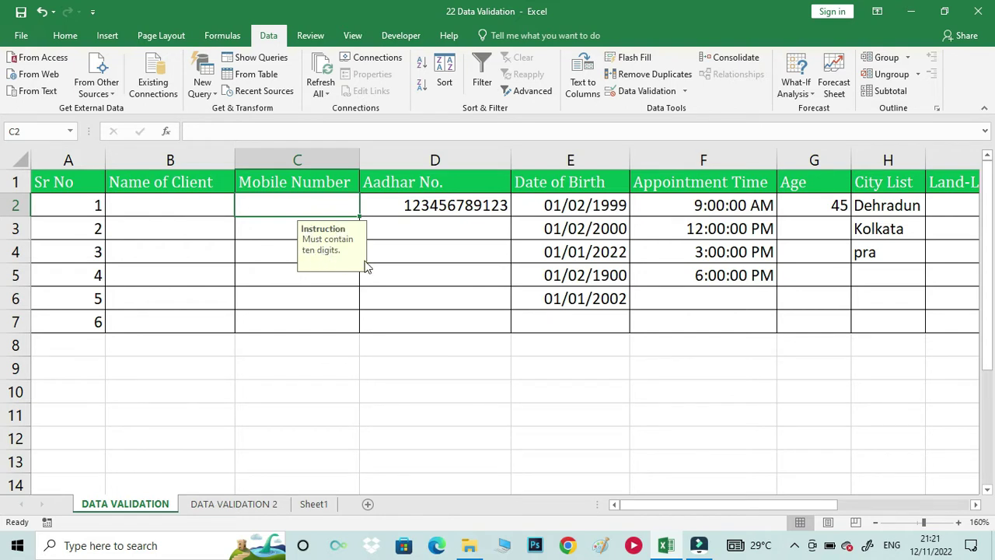
type("12345")
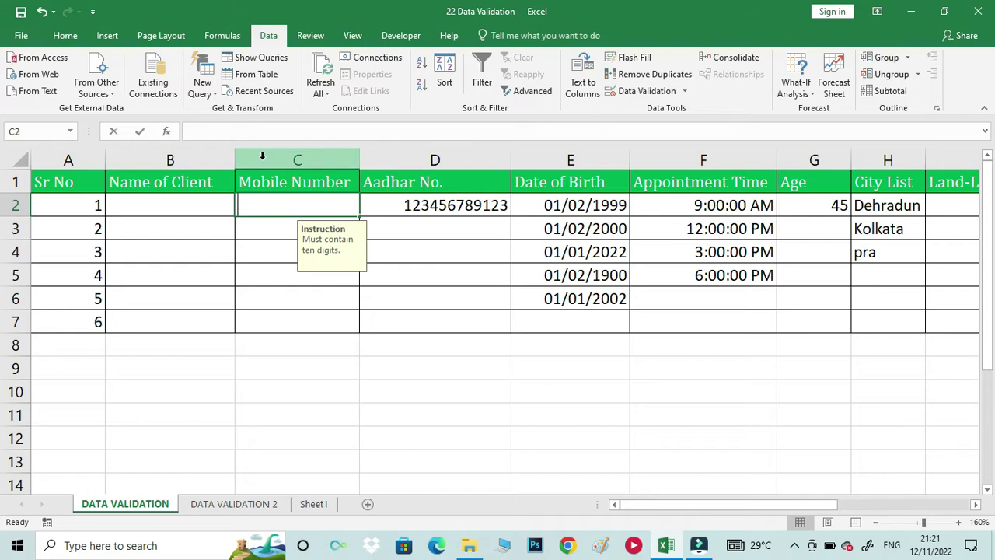
type("6789")
key("Return")
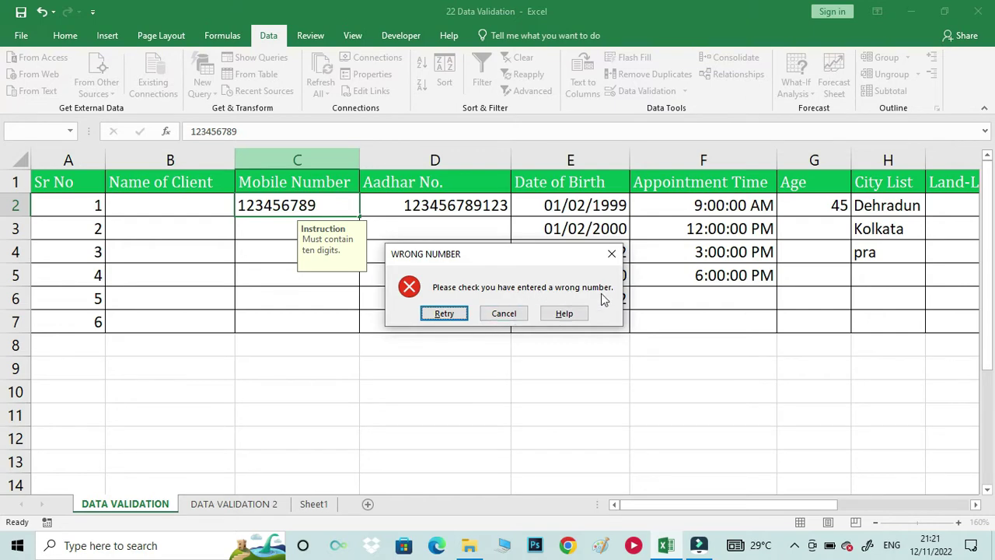
left_click(432, 312)
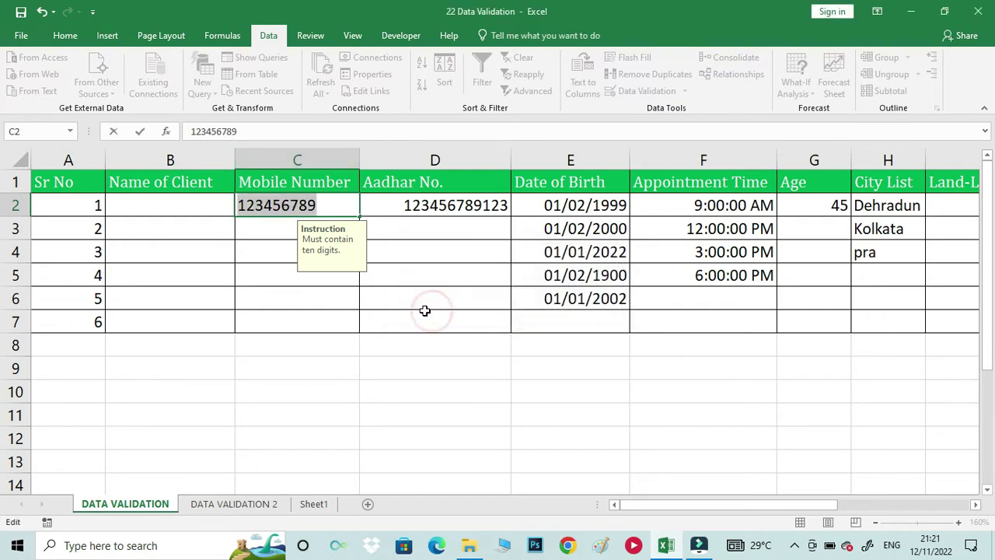
- Extend the mobile number in cell C2 to ten digits by adding a final digit, and clear the cell
key("End")
type("0")
key("Return")
key("Up")
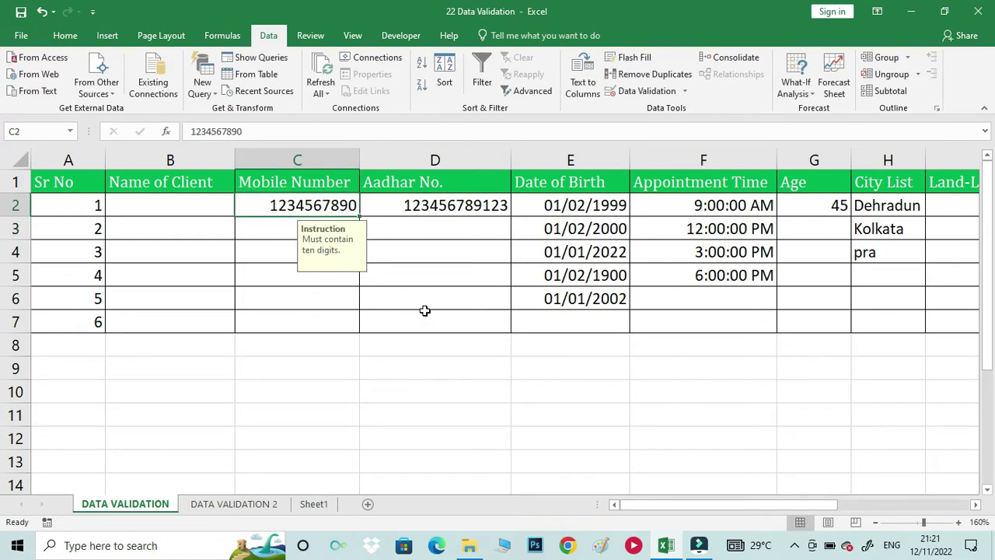
key("Delete")
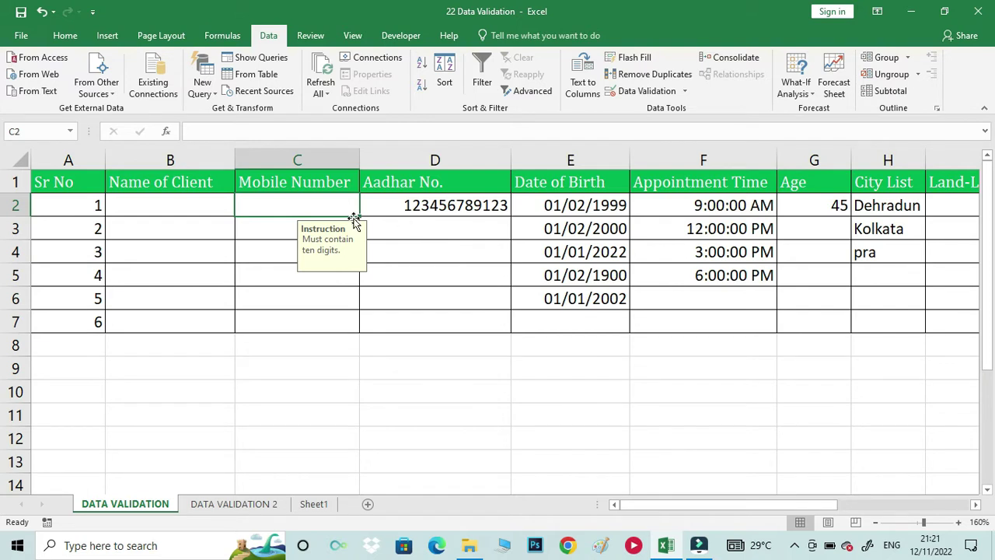
- Try to enter the same Aadhar number as in D2 in cell D3 and cancel the entry
left_click(406, 206)
key("Return")
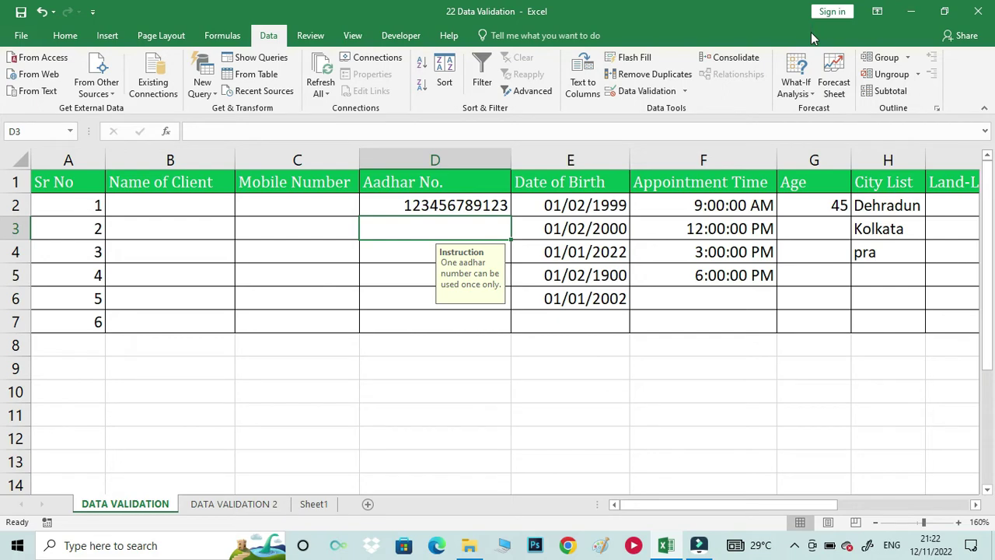
type("1234")
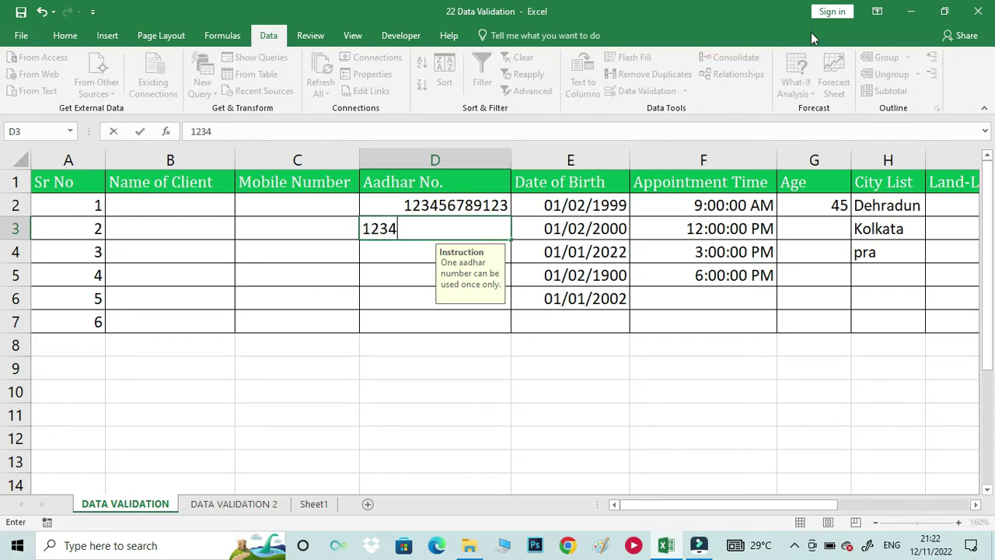
type("567891")
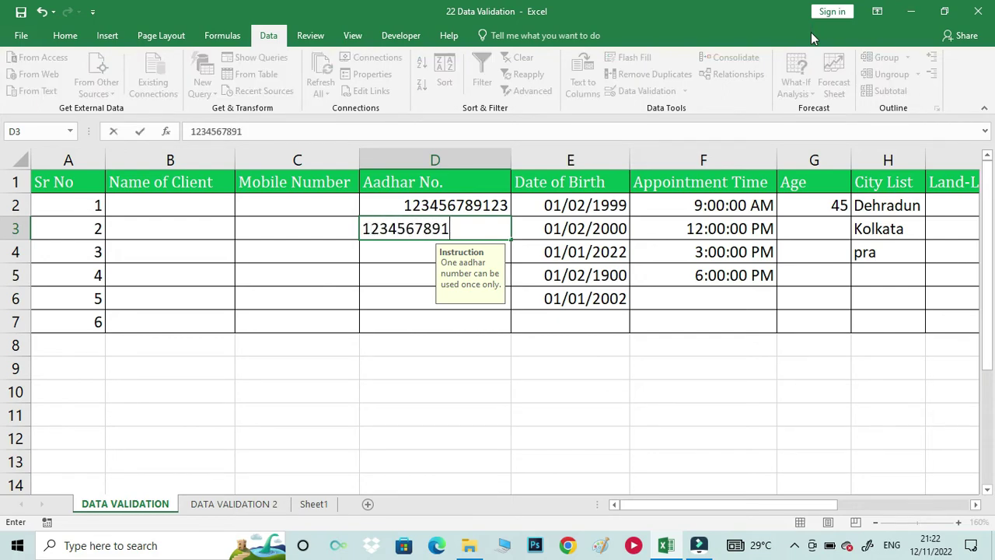
type("23")
key("Return")
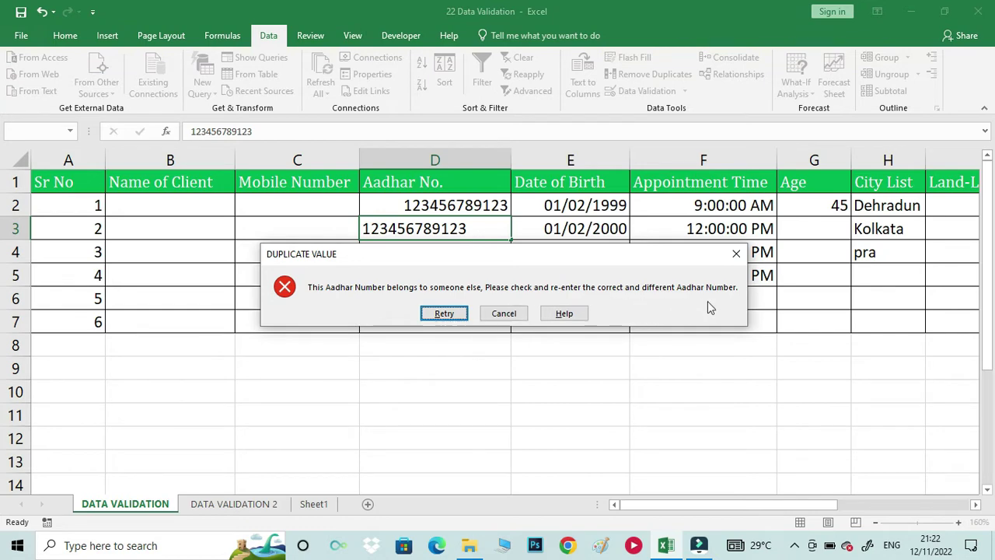
key("Escape")
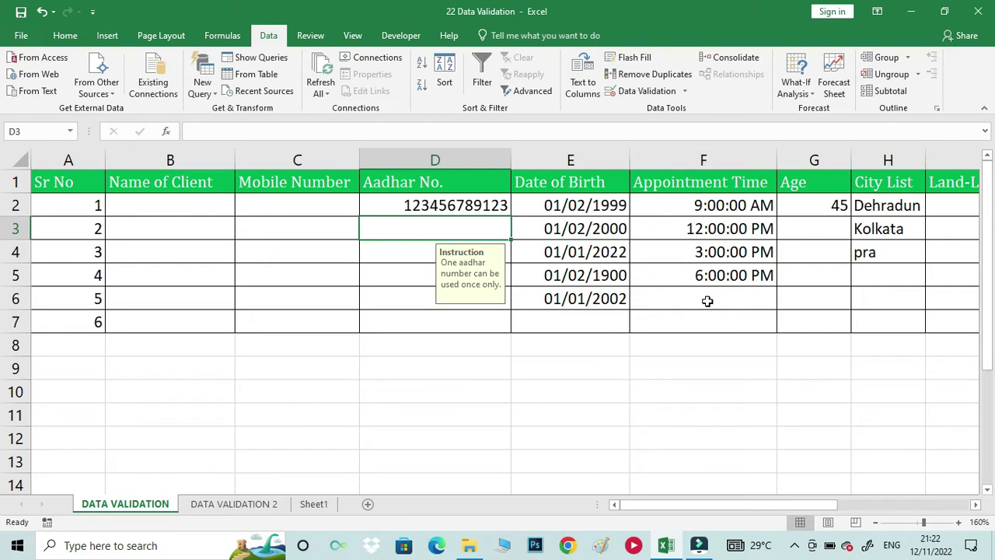
- Delete the dates of birth in cells E4 to E6
key("Right")
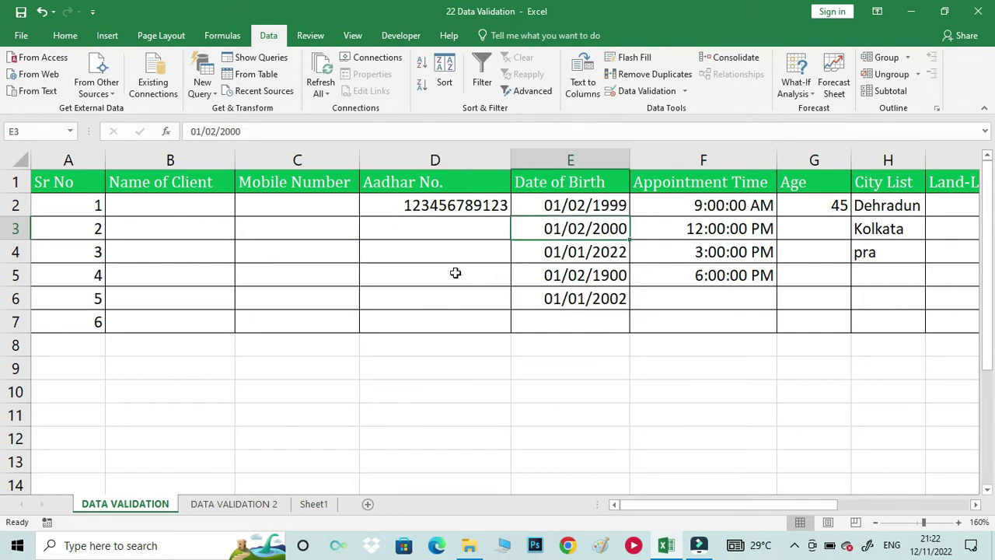
key("Down")
key("shift+Down")
key("shift+Down")
key("Delete")
key("Up")
key("Up")
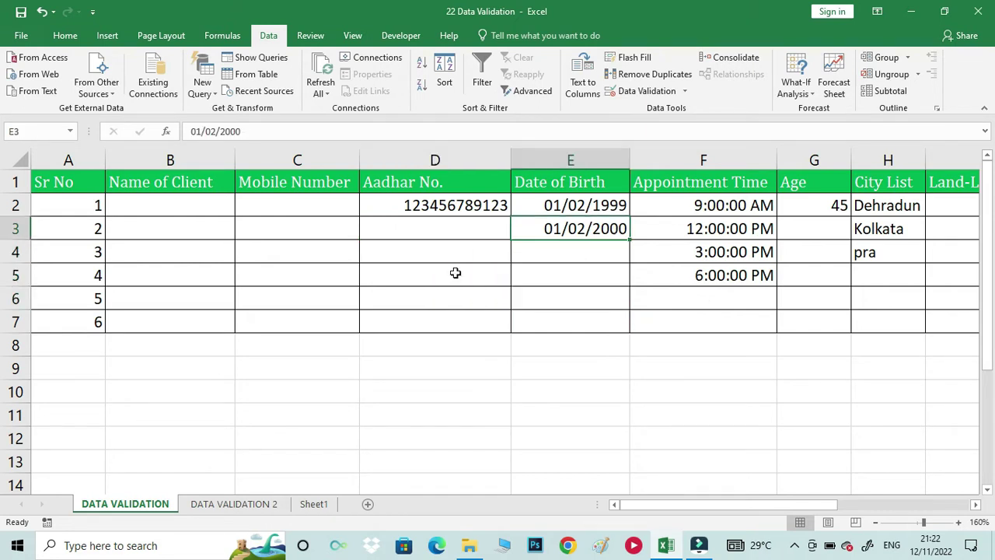
- Enter a date of birth outside the age limit in cell E4 and choose to continue with it
key("Down")
key("Down")
type("0")
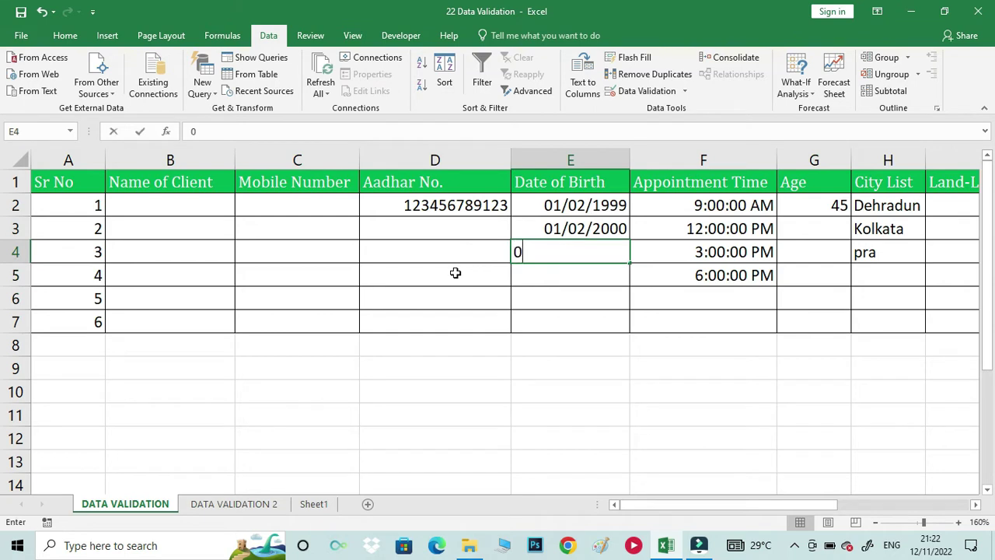
type("1/01/2002")
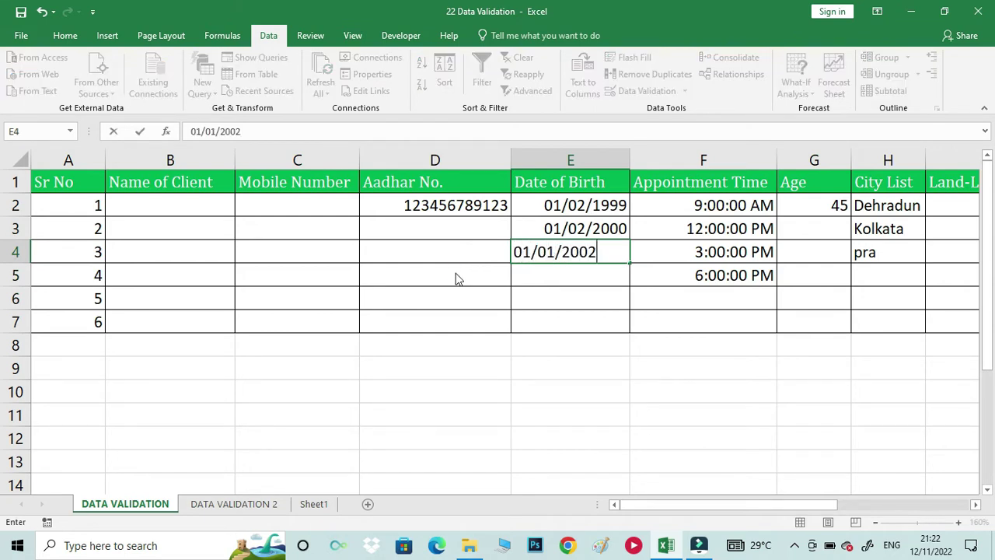
key("Return")
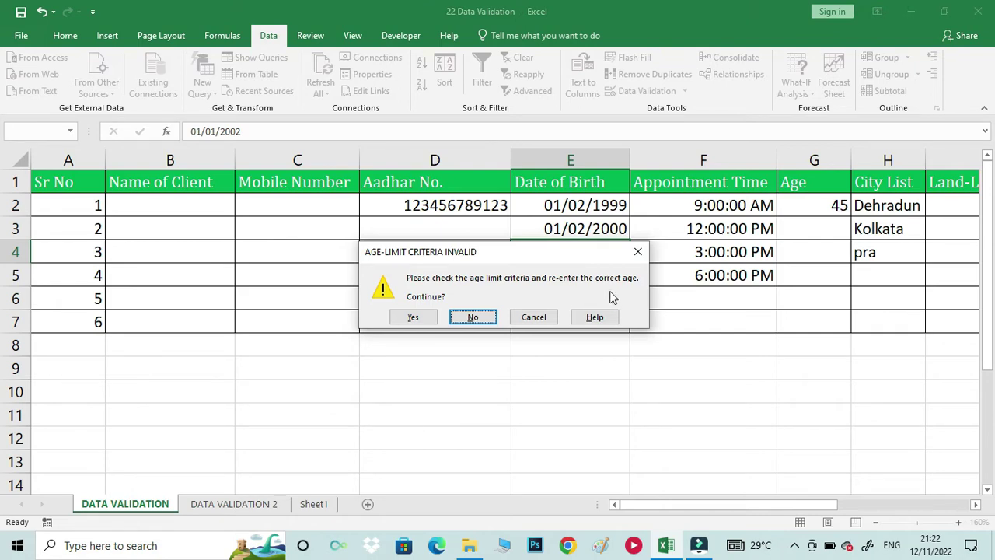
left_click(430, 319)
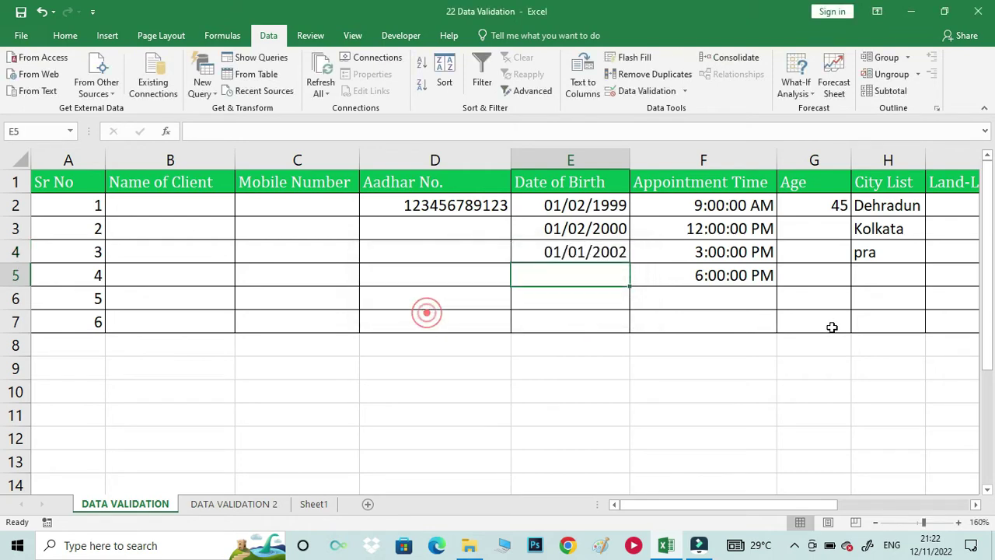
key("Up")
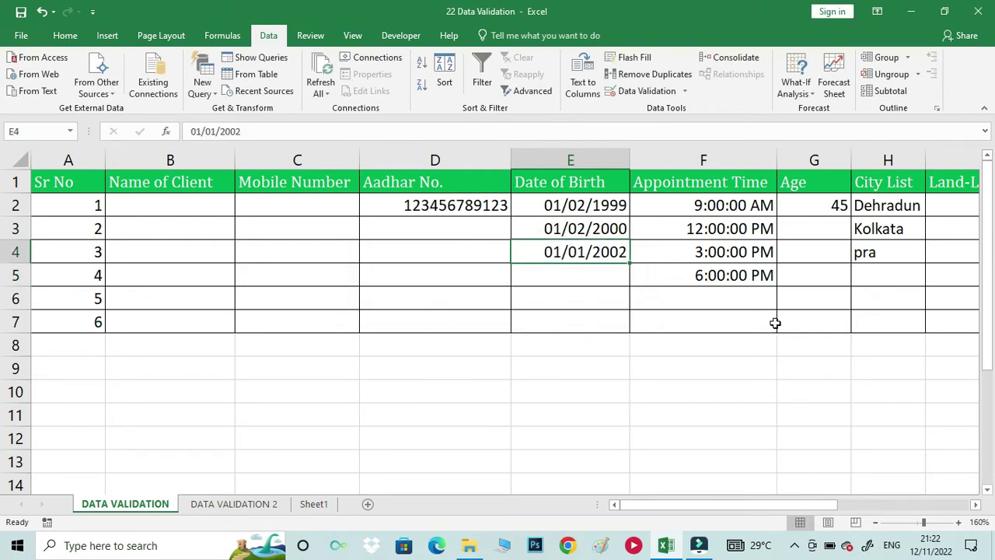
- Examine the existing entries and the input instruction in the Appointment Time column
key("Right")
key("Down")
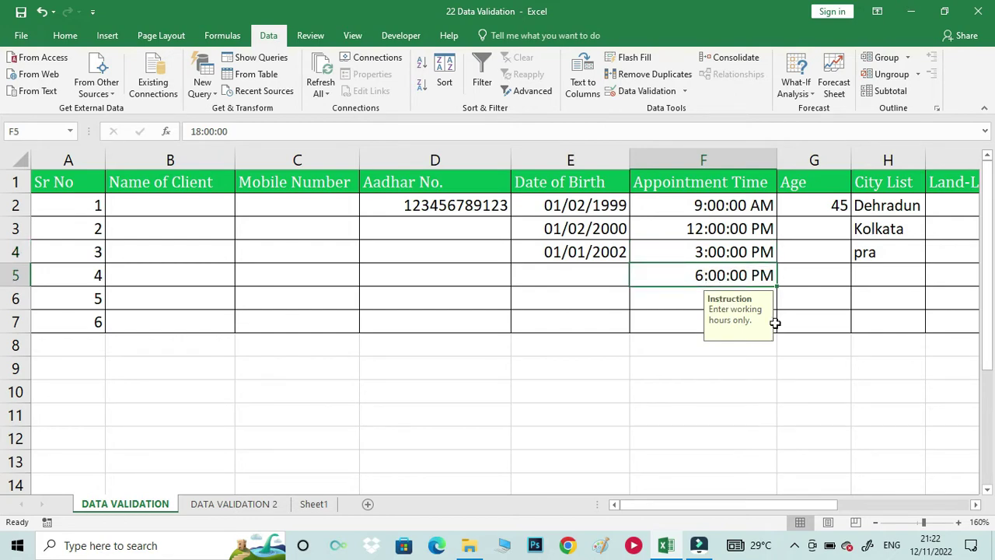
key("Up")
key("Up")
key("Up")
key("Up")
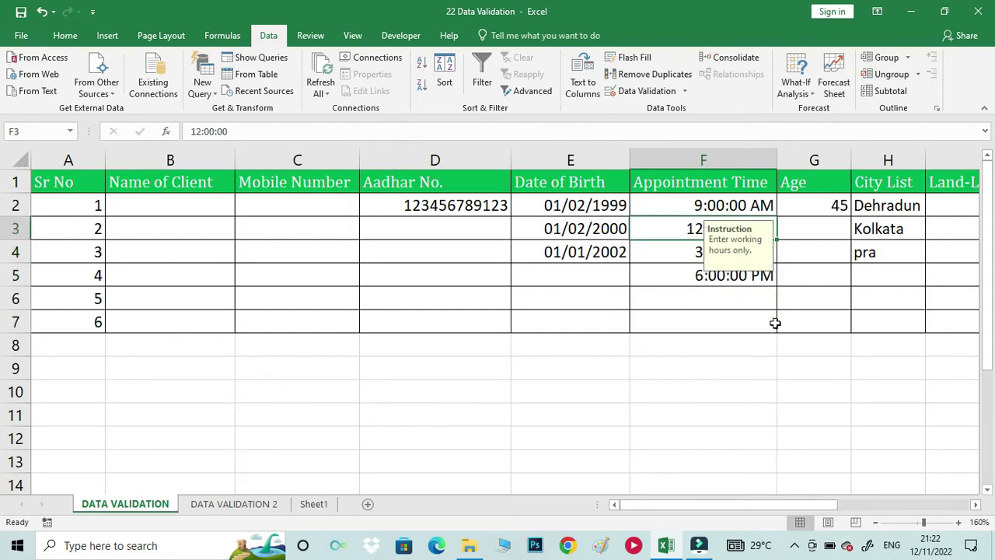
key("Down")
key("Down")
key("Down")
key("Down")
key("Down")
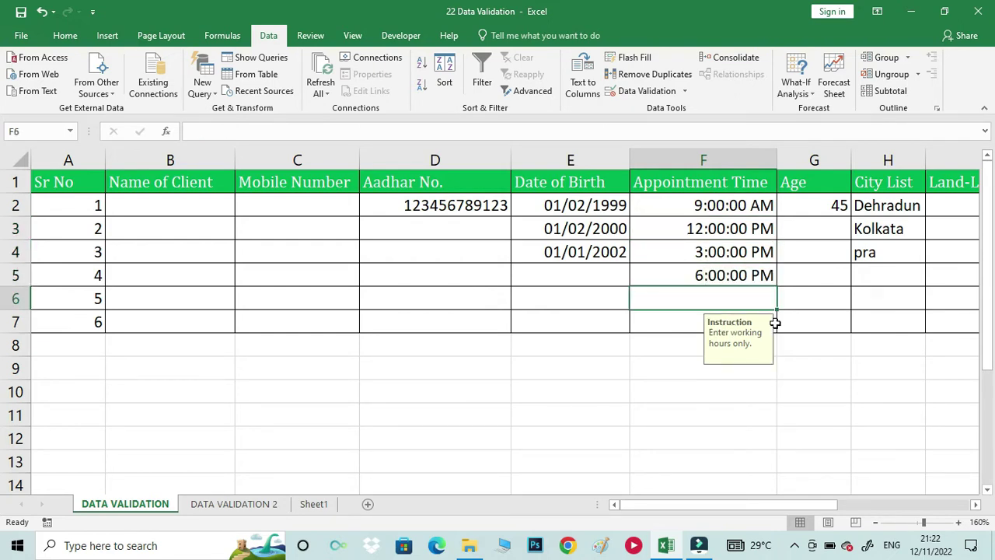
- Try to enter the appointment time 8:00:00 pm in cell F6 and cancel the entry
type("8:")
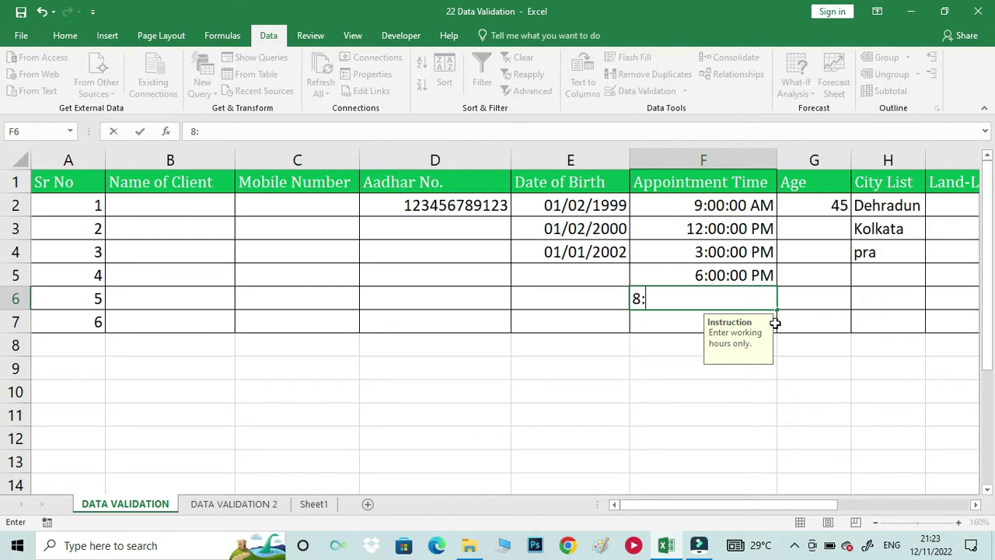
type("00:00 pm")
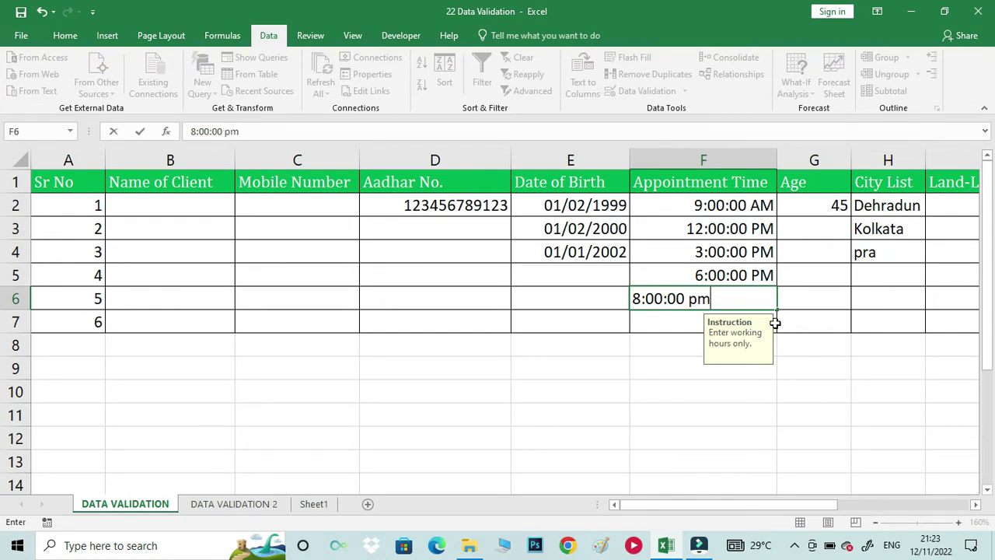
key("Return")
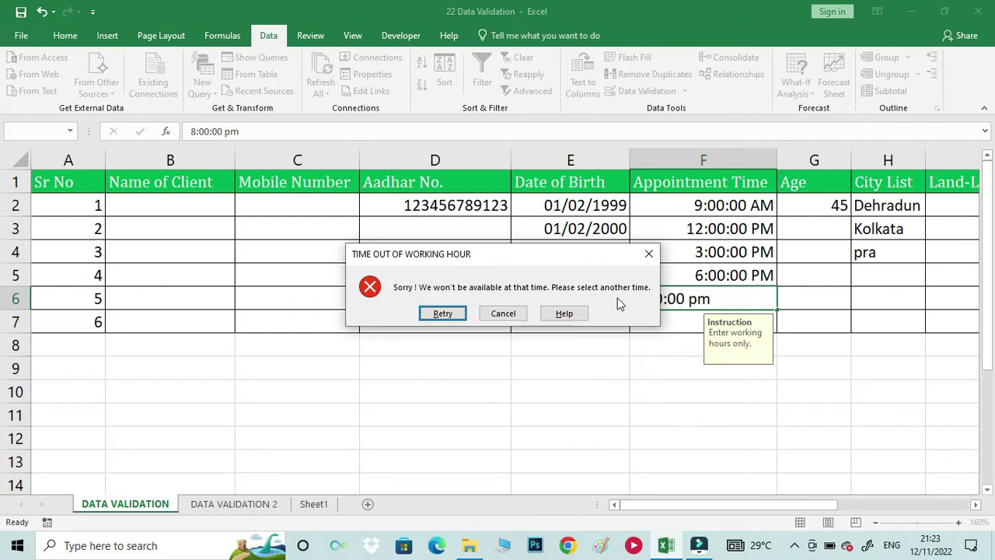
key("Escape")
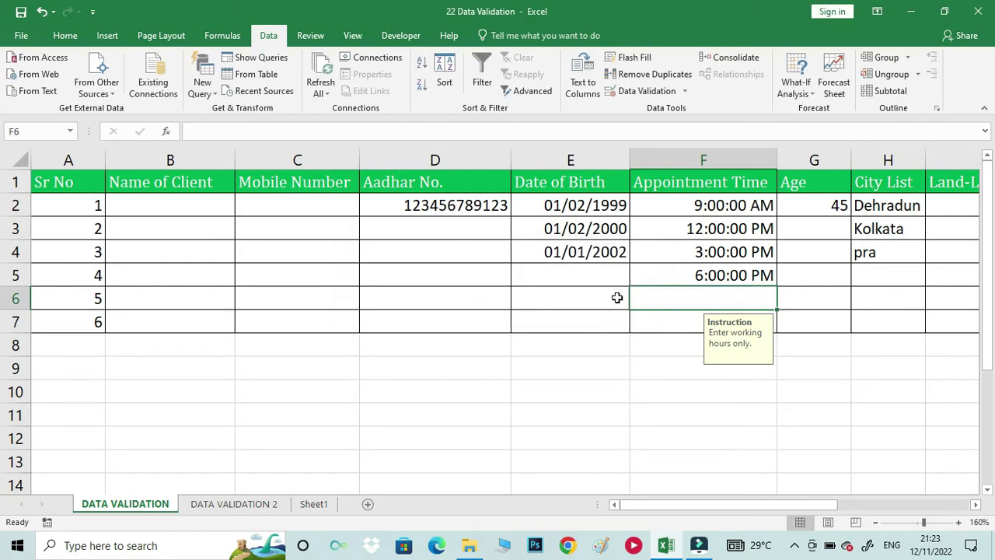
key("Up")
key("Up")
key("Up")
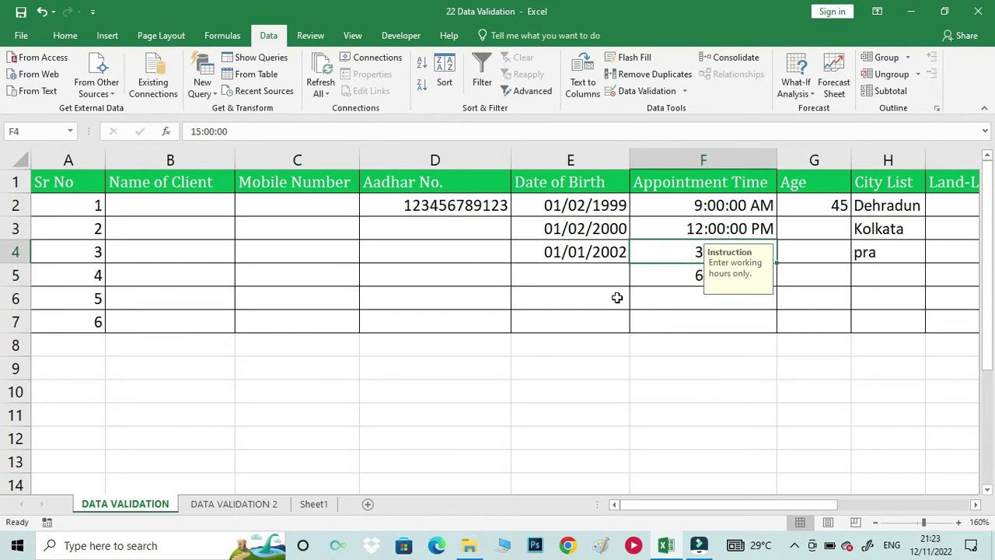
- Examine the entries and input instructions across the columns of row 3 up to the City List column
key("Left")
key("Left")
key("Left")
key("Left")
key("Left")
key("Right")
key("Right")
key("Right")
key("Right")
key("Right")
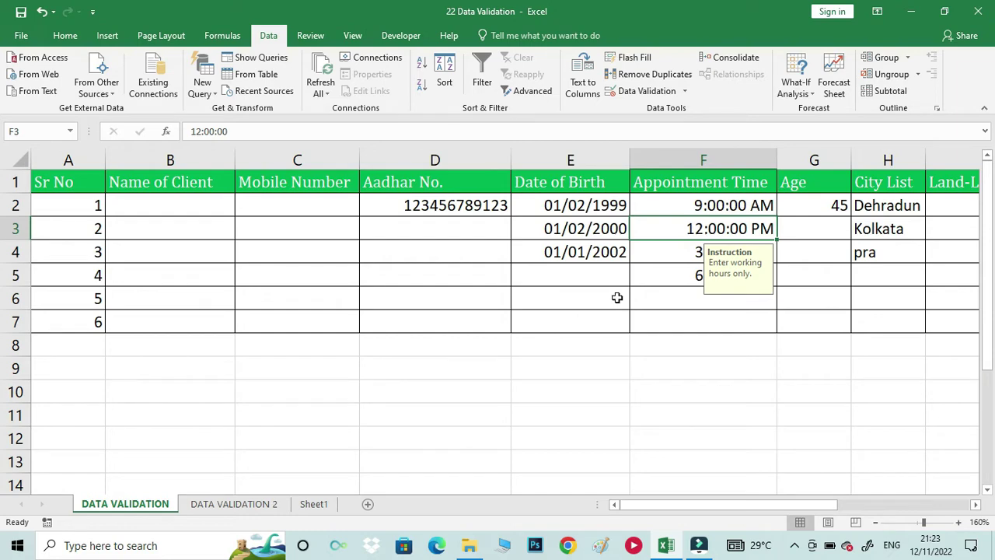
key("Right")
key("Right")
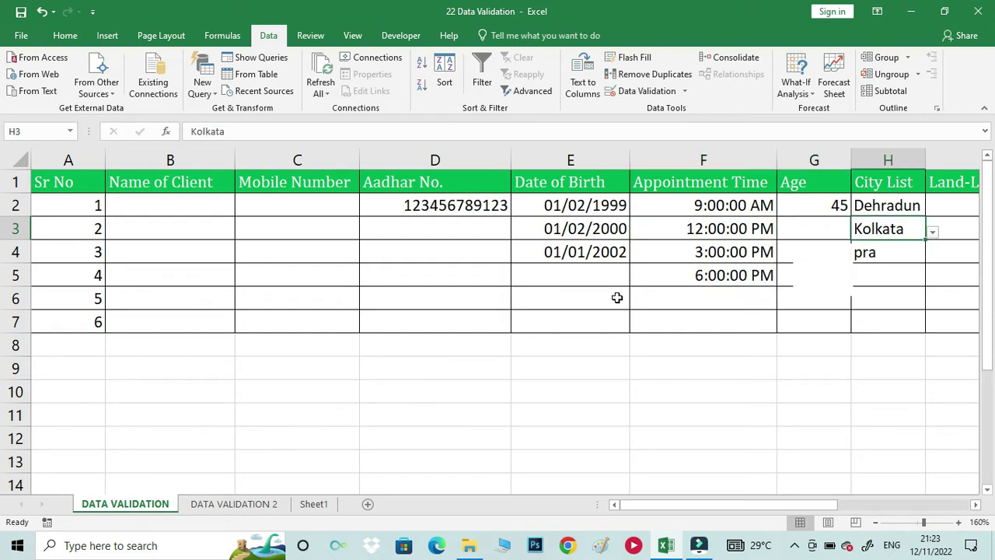
key("Right")
key("Right")
key("Left")
key("Left")
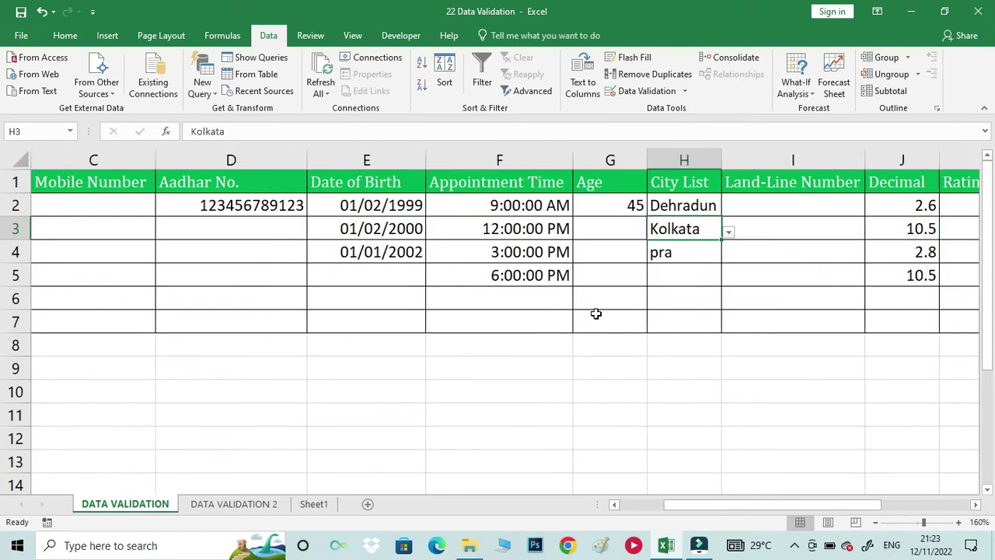
- Review the cities offered in the drop-down list of cell H3 without changing the selection
left_click(722, 254)
left_click(685, 238)
left_click(729, 232)
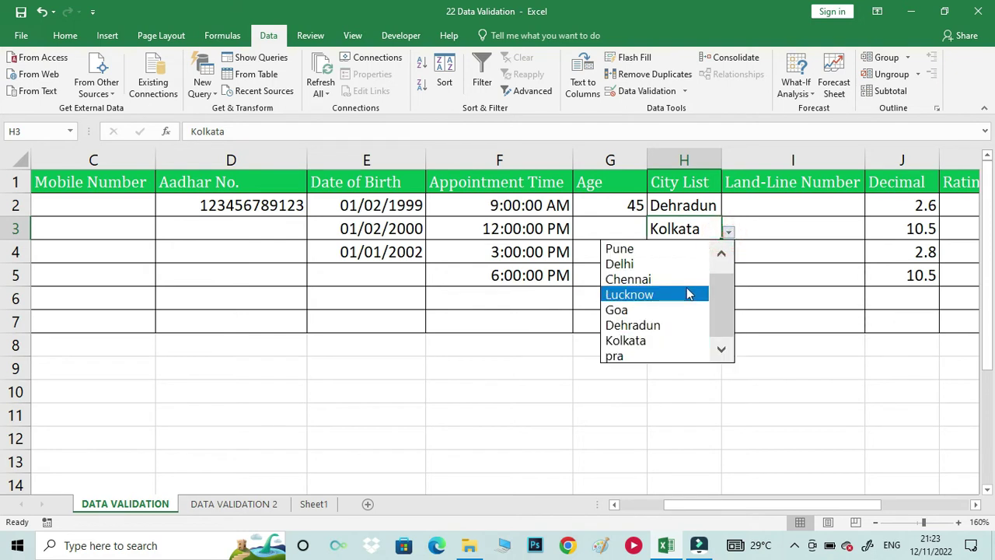
mouse_move(727, 288)
left_mouse_down()
mouse_move(725, 262)
mouse_move(724, 286)
left_mouse_up()
left_click(702, 256)
- Enter the unlisted city xyz in cell H5 and choose to add it and continue
left_click(696, 284)
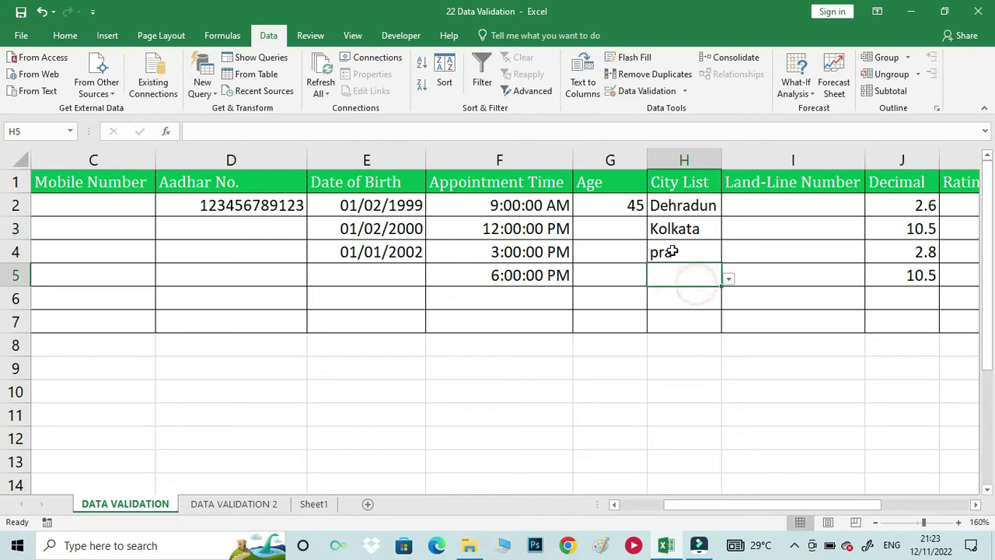
type("xyz")
key("Return")
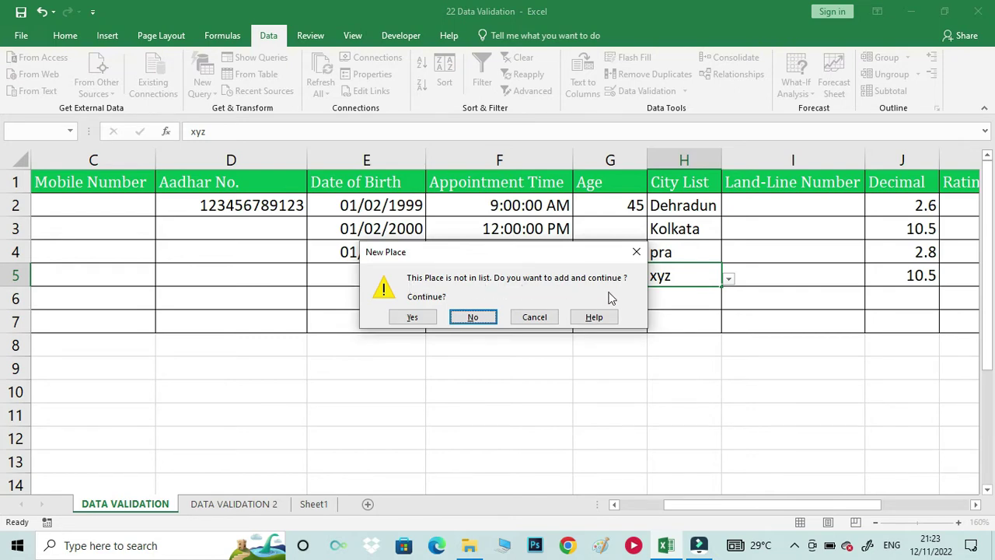
left_click(427, 324)
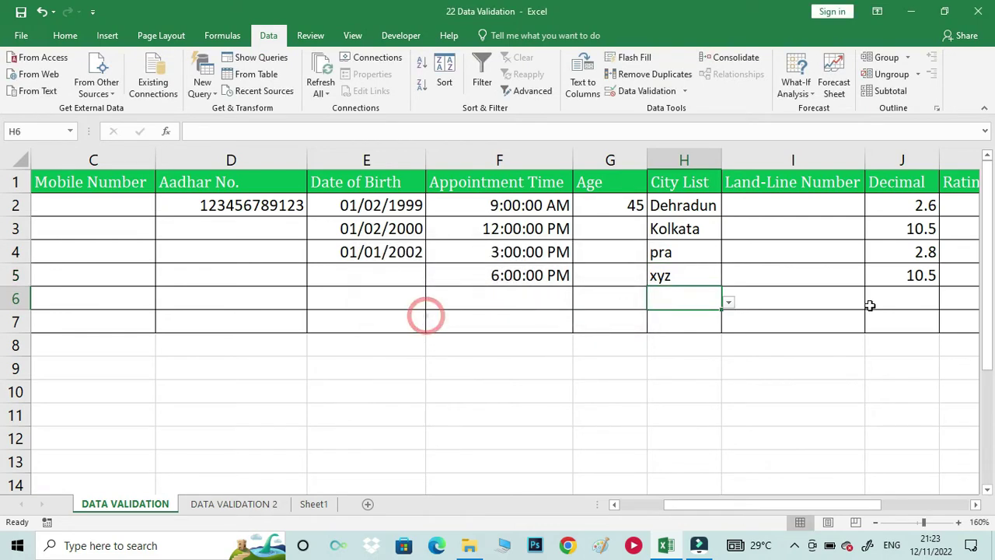
- Look through the city choices in the drop-down list of cell H6 and close it without picking one
left_click(734, 304)
left_click(703, 304)
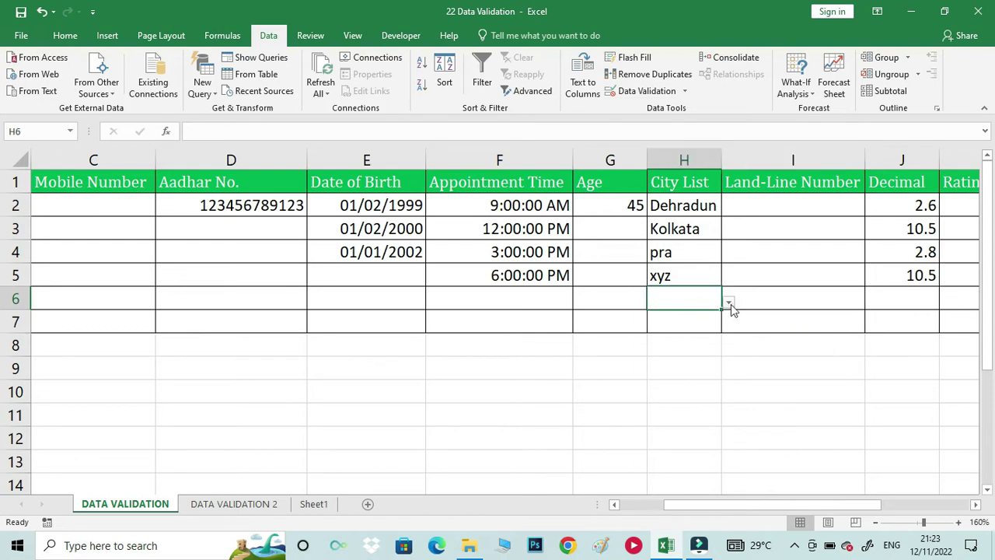
left_click(729, 303)
left_click_drag(723, 363, 720, 403)
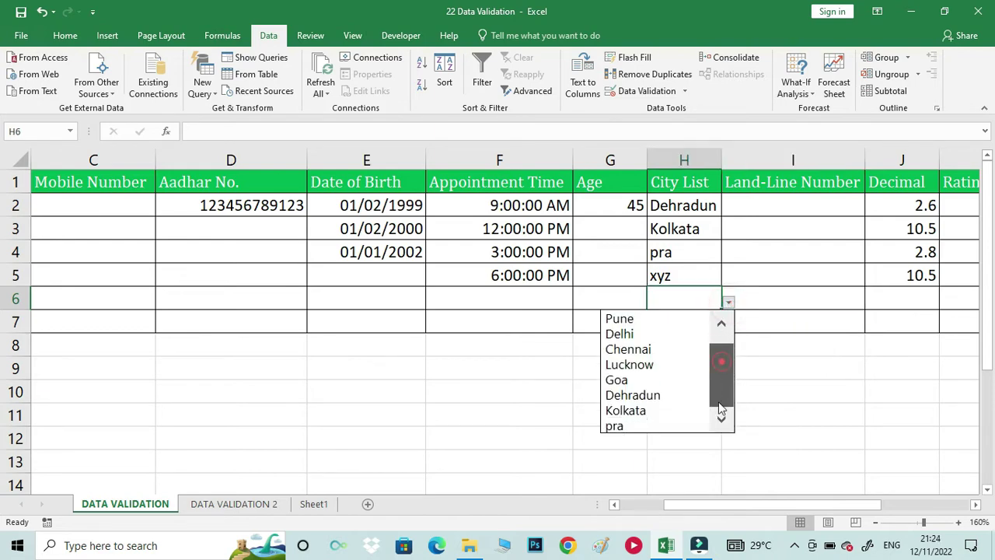
key("Escape")
- Review the input instructions of the Land-Line Number and Decimal cells I2 and J2
left_click(765, 196)
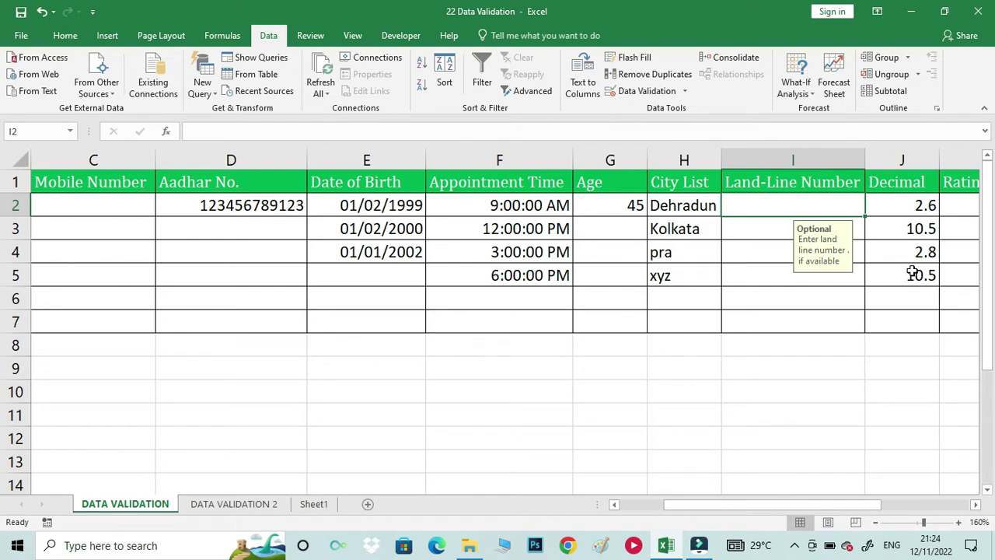
key("Right")
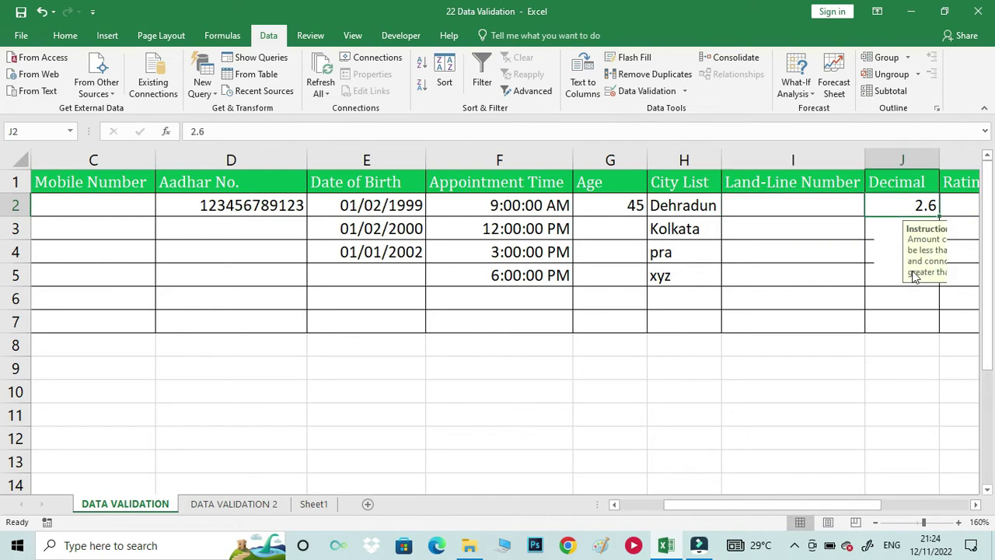
key("Right")
key("Left")
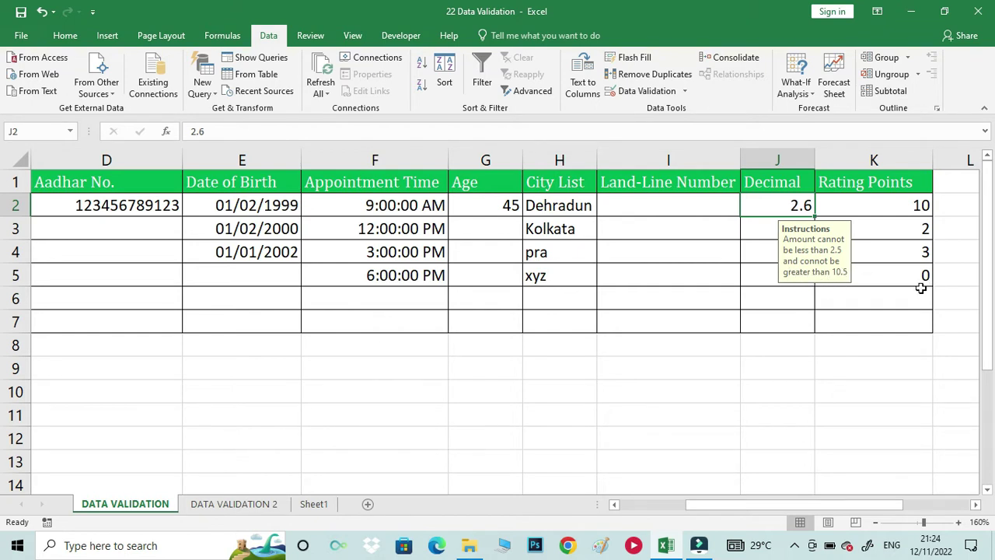
- Try to enter 2.4 and 10.6 as out-of-range amounts in Decimal cell J2
type("2.4")
key("Return")
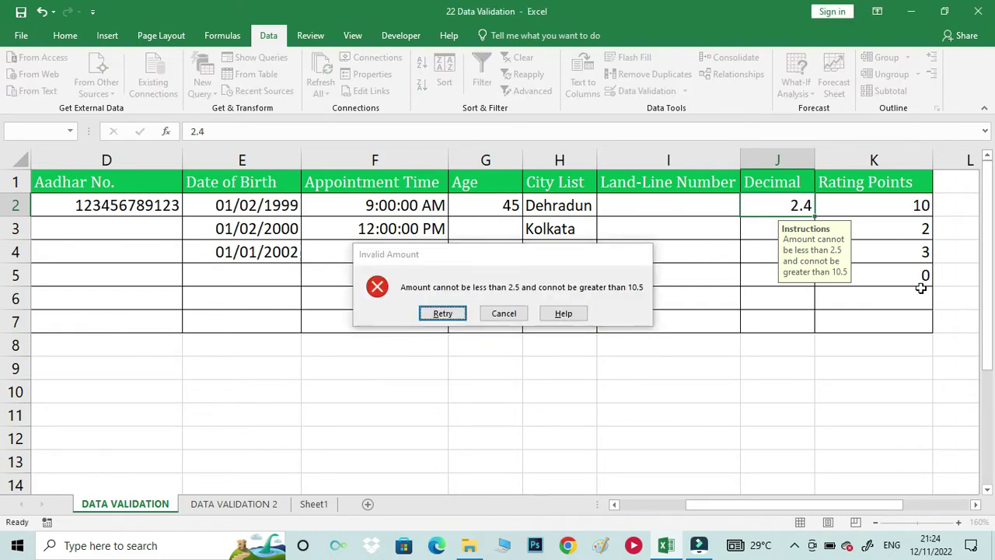
key("Return")
type("10.6")
key("Return")
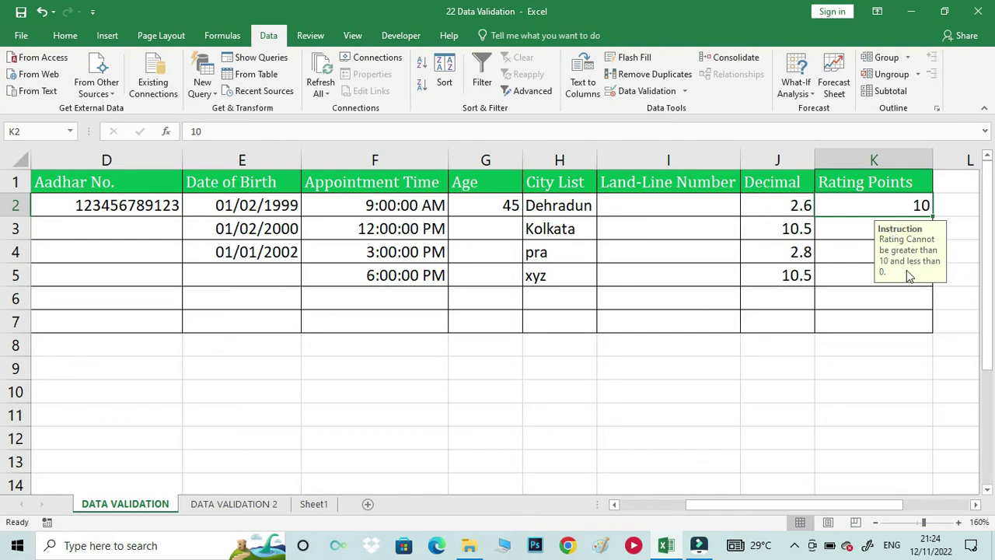
- Try to enter the ratings 11 and -1 in Rating Points cell K2 and cancel the entry
key("BackSpace")
type("11")
key("Return")
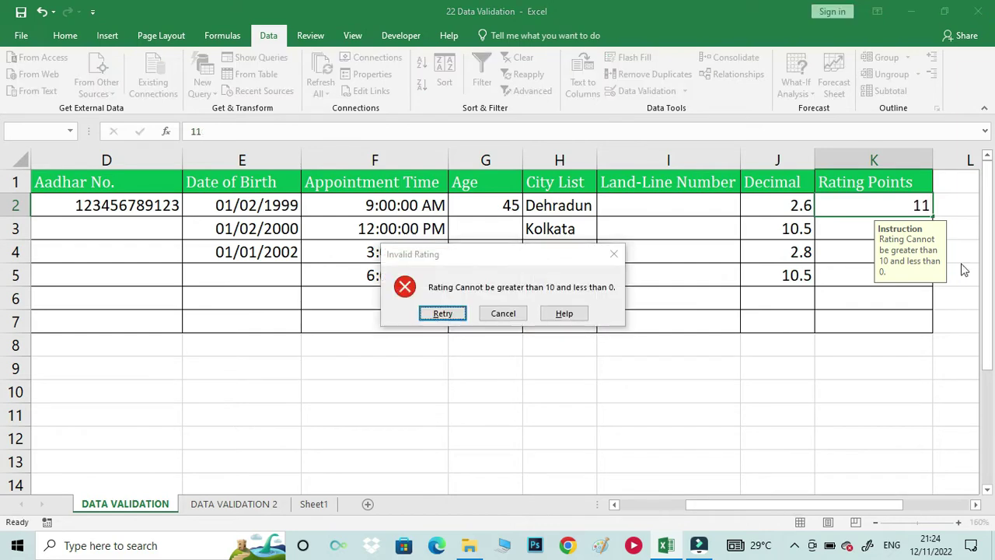
key("Return")
type("-1")
key("Return")
key("Escape")
- Open the data validation rule of the Name of Client cells B2 to B7 and review the available criteria types
key("Left")
key("Left")
key("Left")
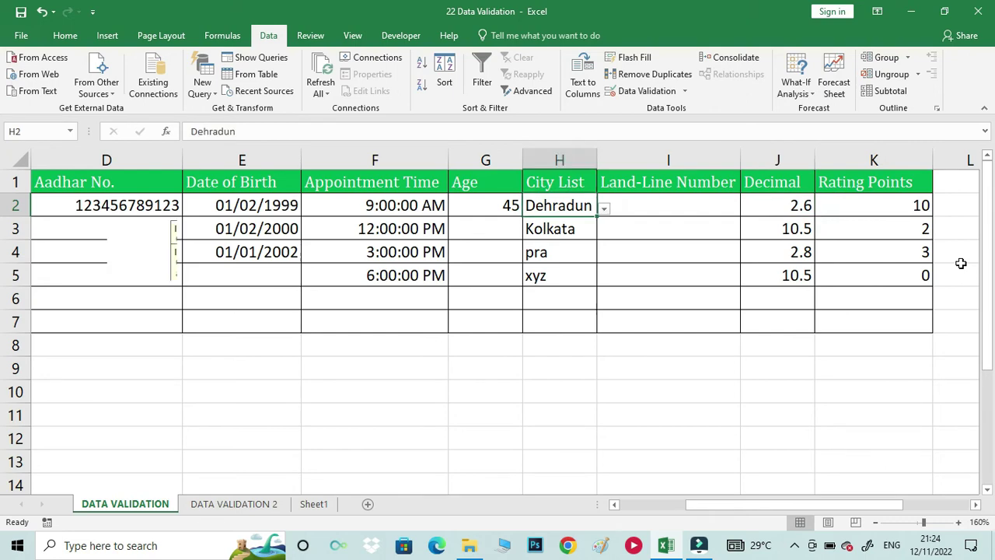
key("Home")
key("Right")
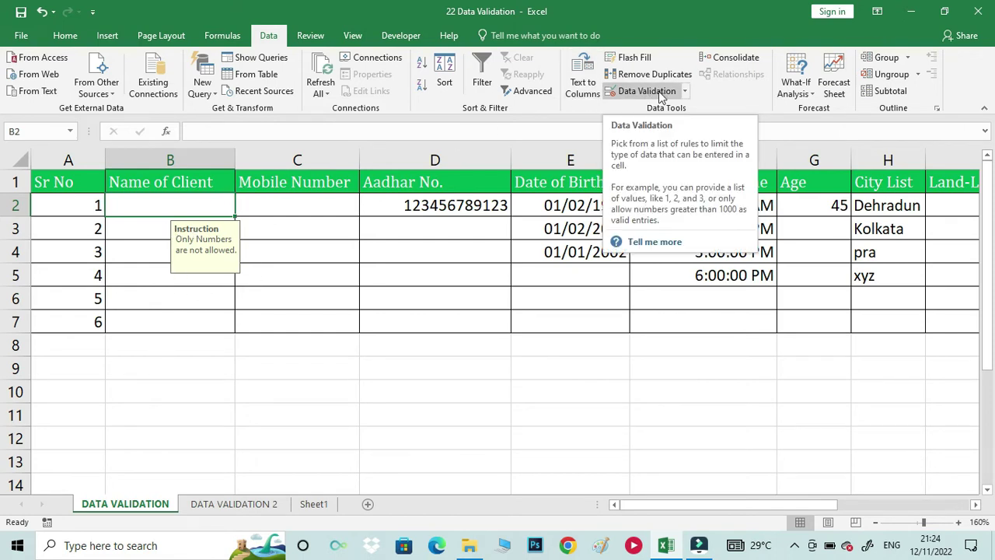
key("shift+Down")
key("shift+Down")
key("shift+Down")
key("shift+Down")
key("shift+Down")
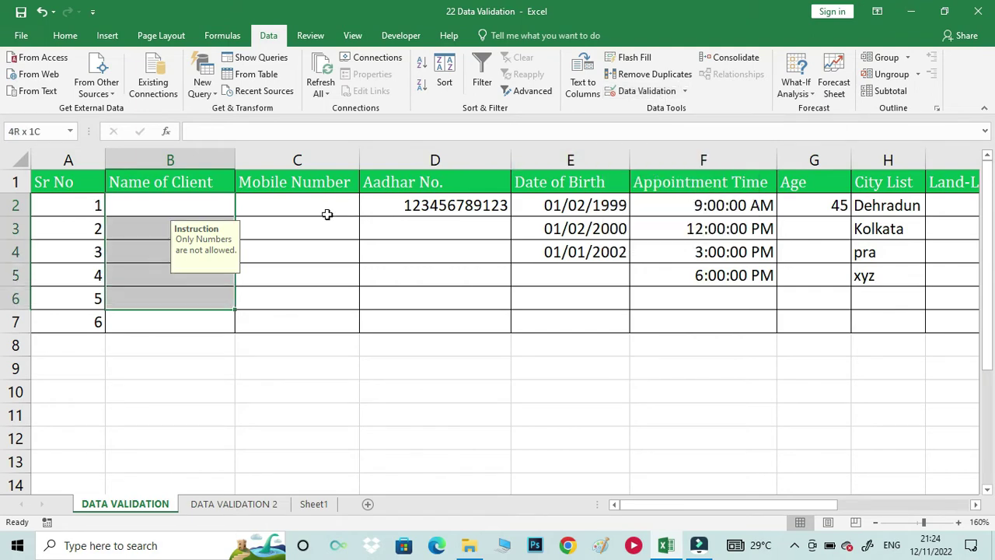
left_click(637, 91)
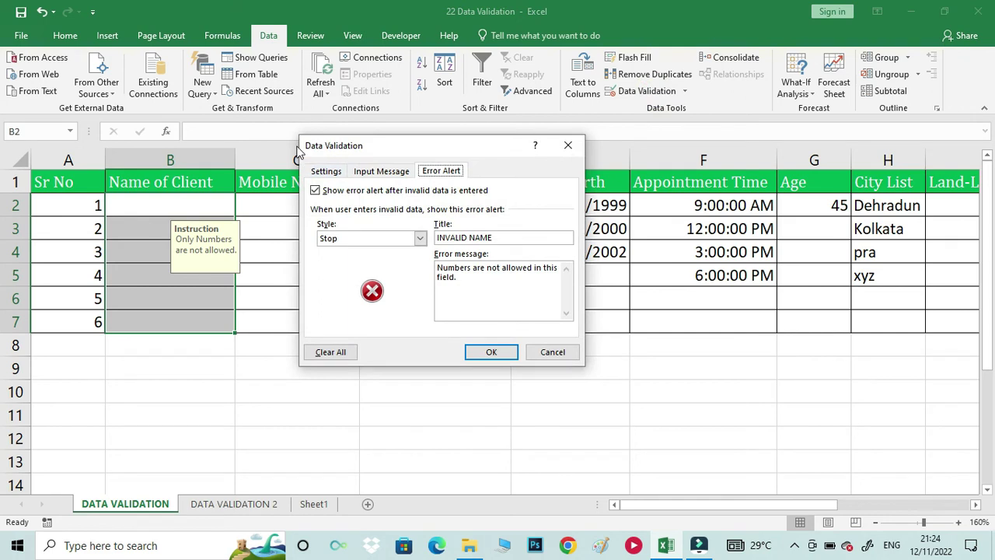
left_click(328, 176)
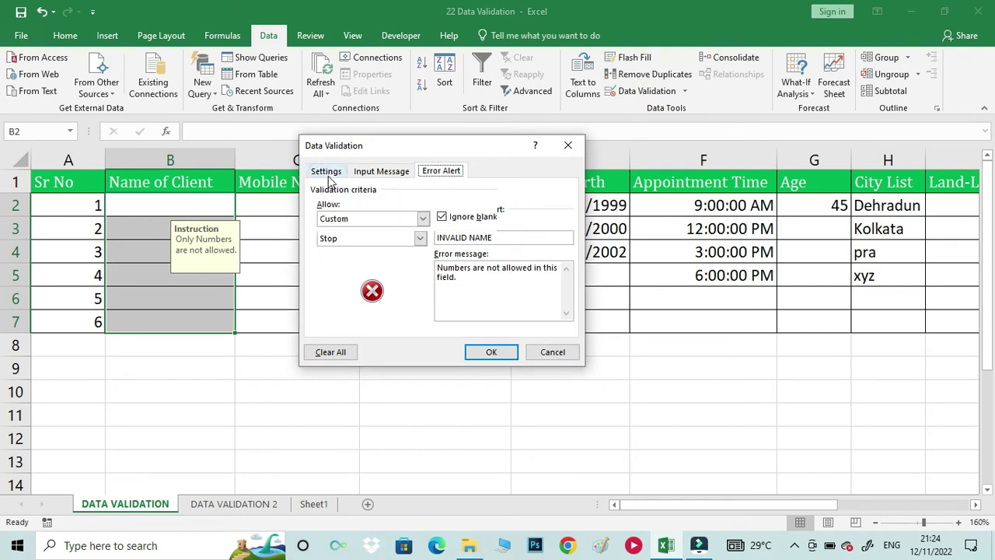
left_click(372, 217)
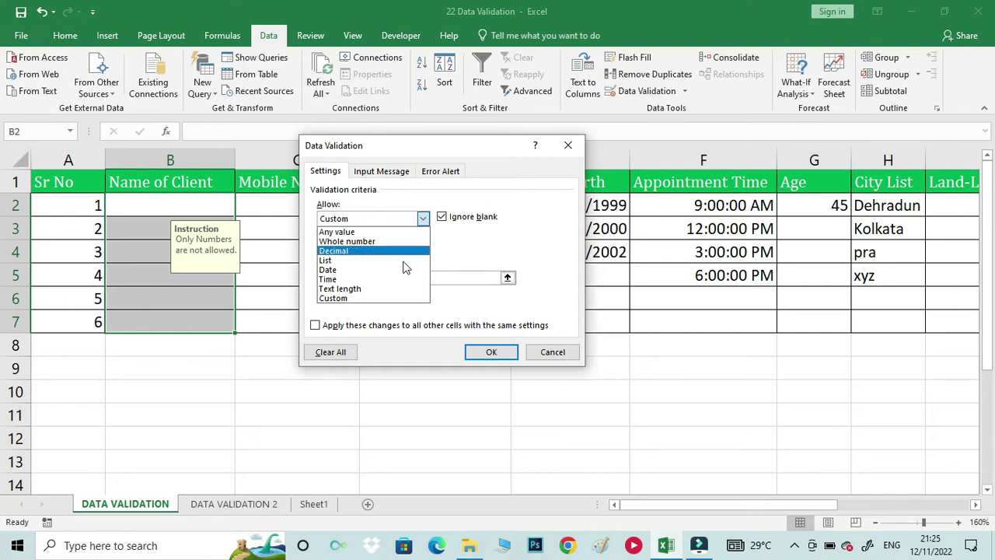
- Review the rule's input message settings, switching the option to show the message off and on again
left_click(393, 171)
left_click(392, 171)
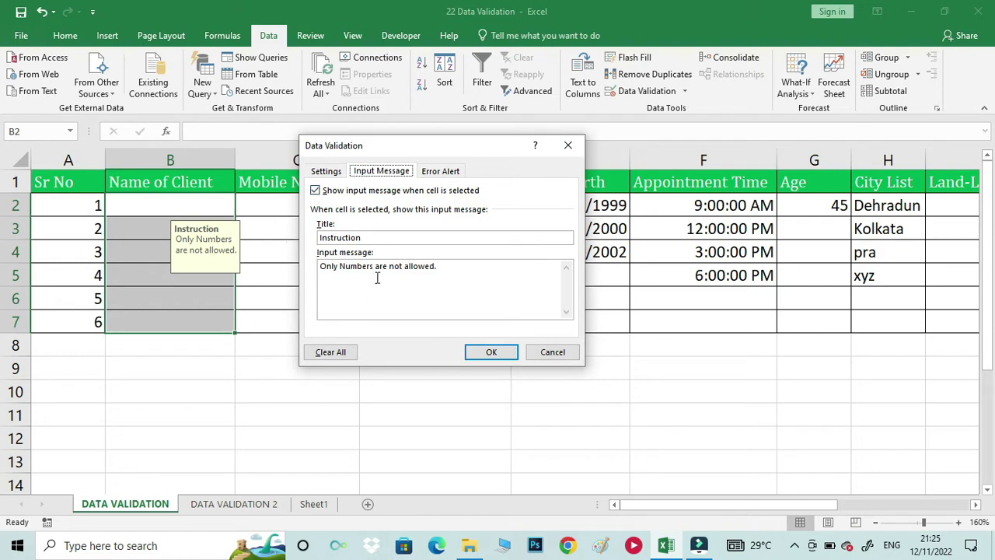
left_click(326, 193)
left_click(327, 194)
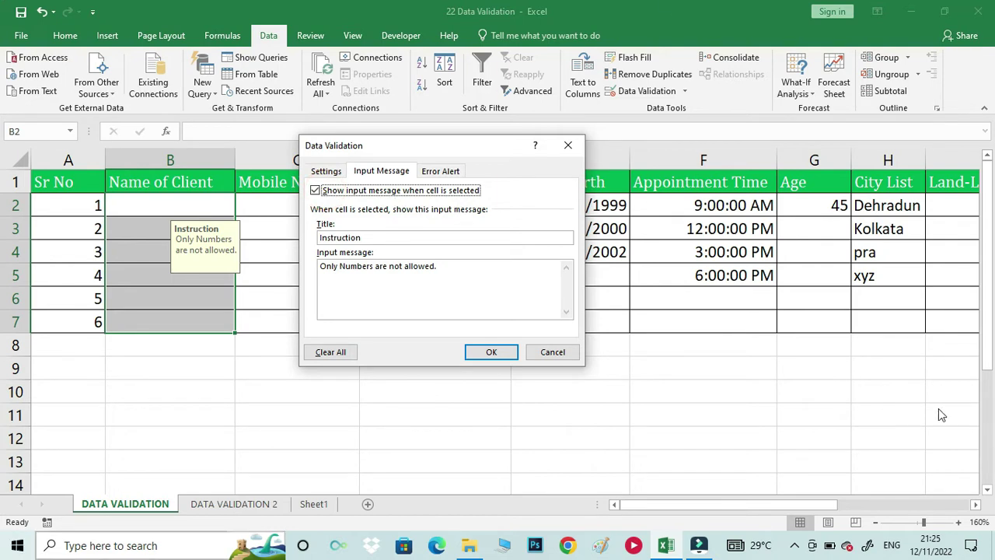
left_click(346, 193)
left_click(347, 192)
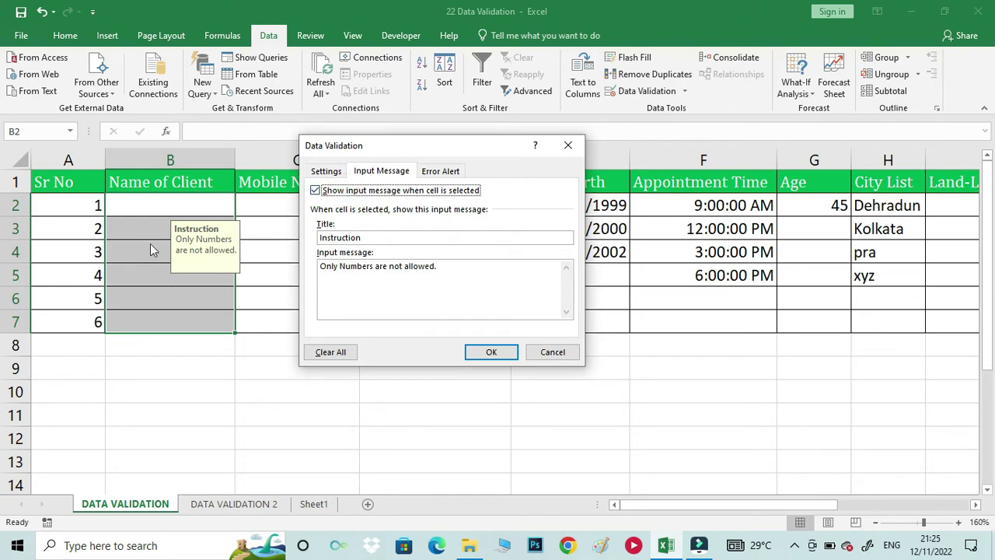
- Review the rule's error alert styles and try to set the style to Information
left_click(441, 172)
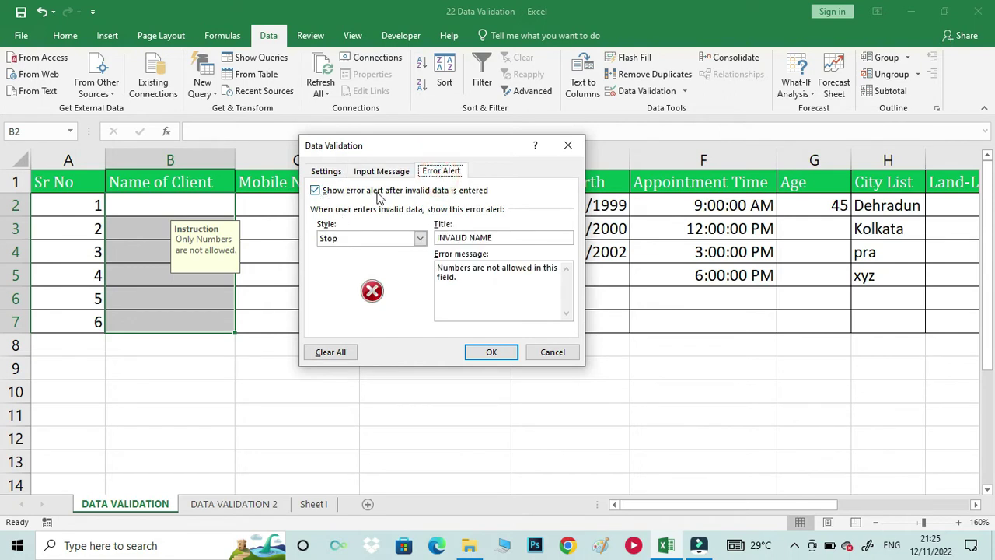
left_click(395, 250)
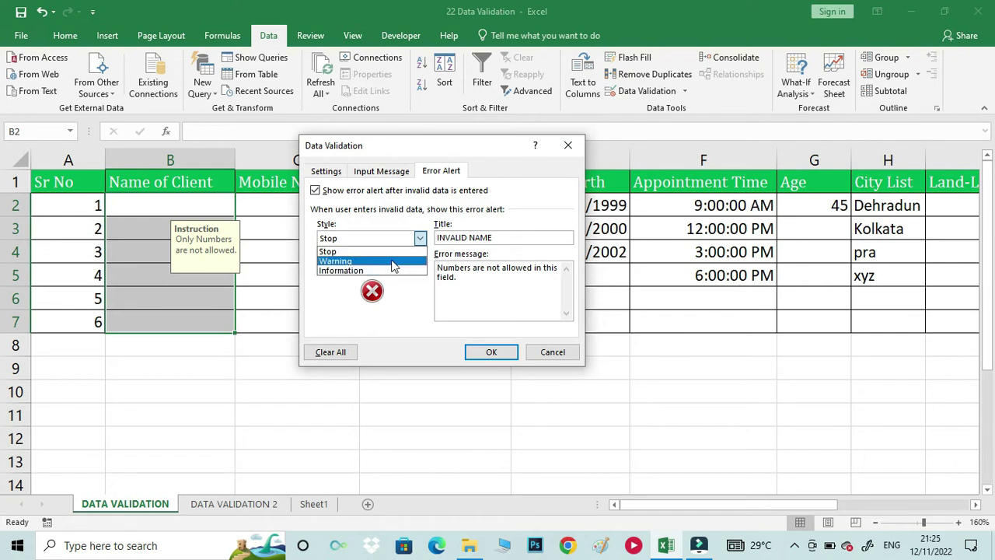
left_click(465, 268)
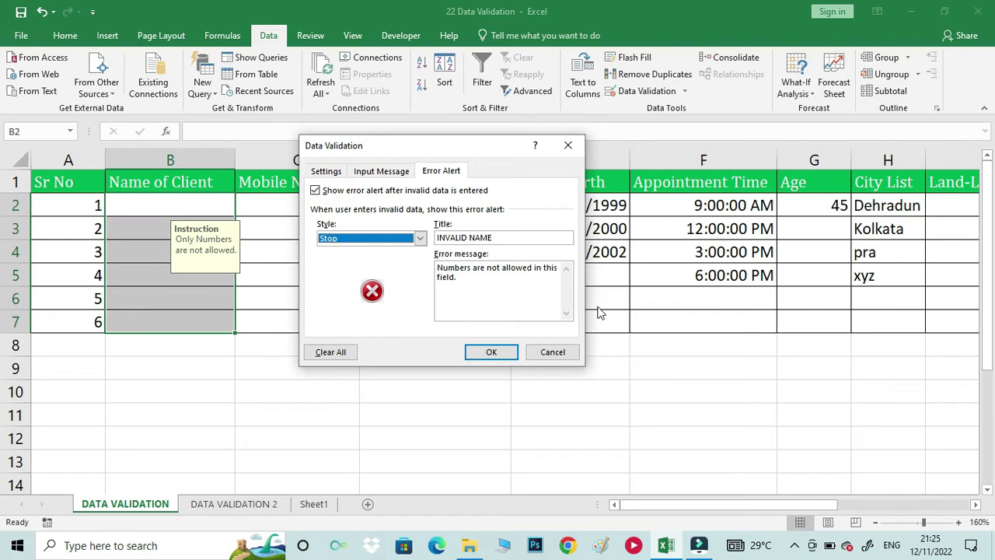
left_click(420, 238)
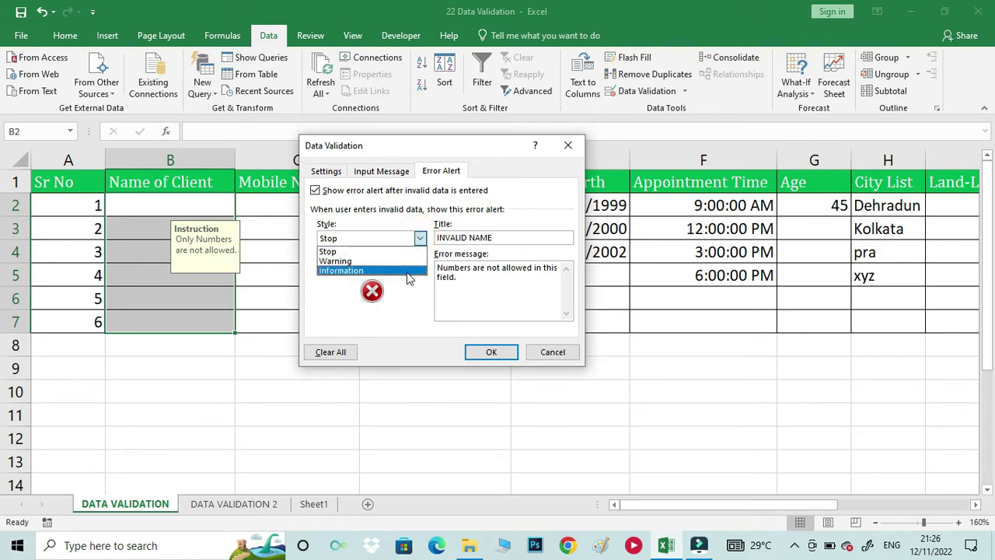
left_click(406, 271)
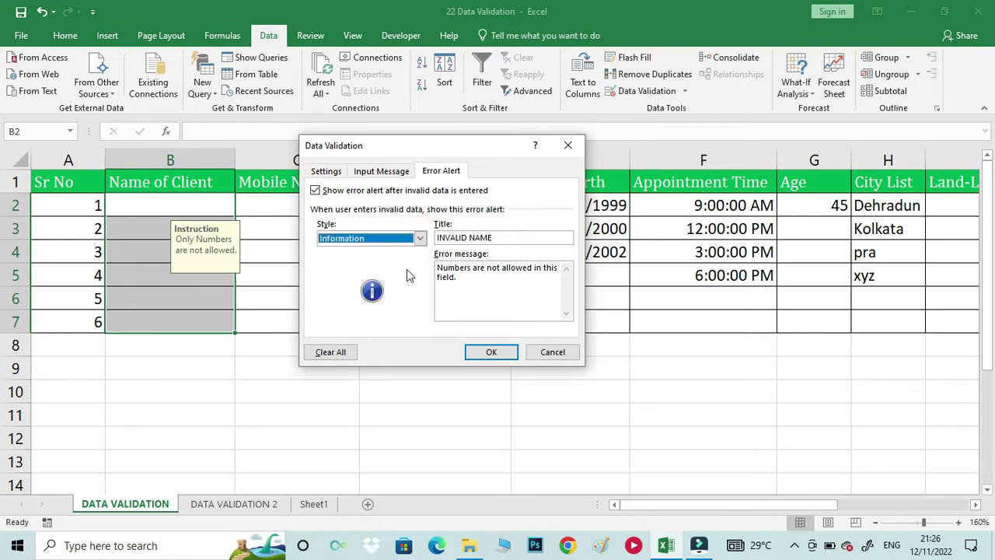
key("Return")
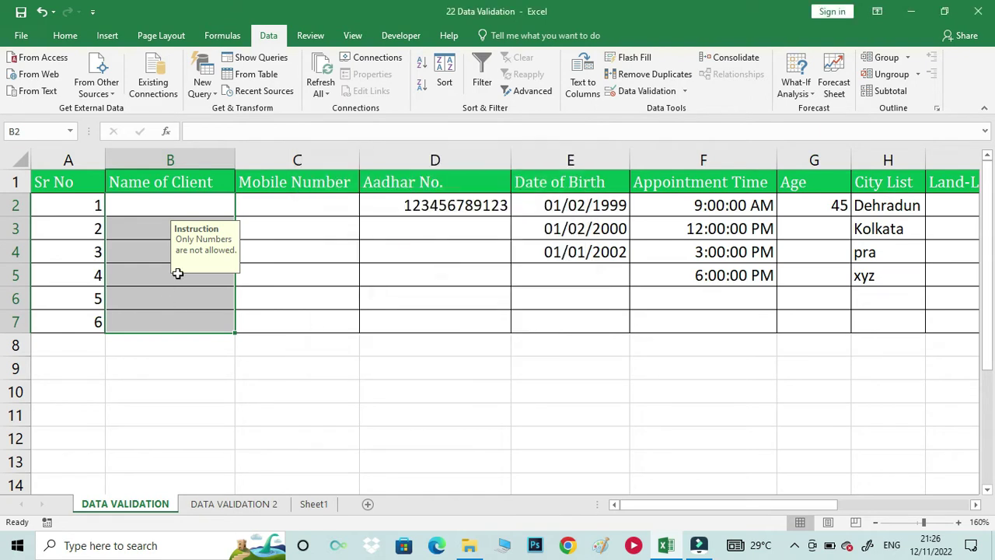
- Try to enter 123 as the client name in cell B2 and cancel the entry
left_click(165, 212)
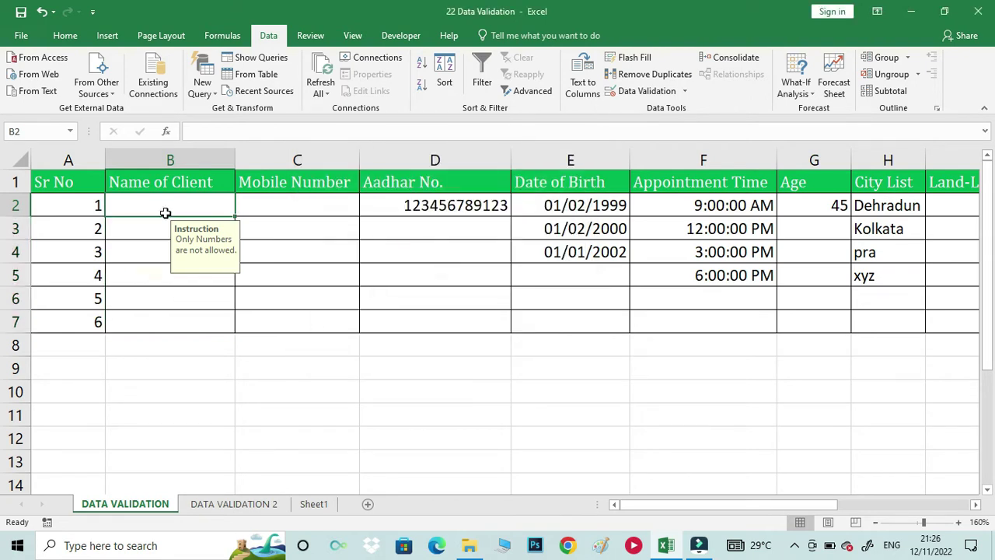
type("123")
key("Return")
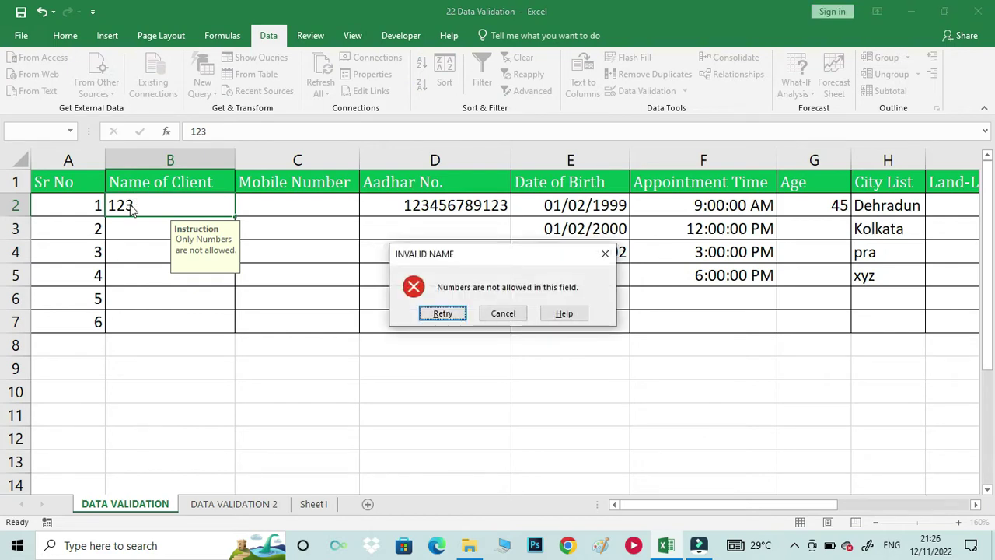
key("Escape")
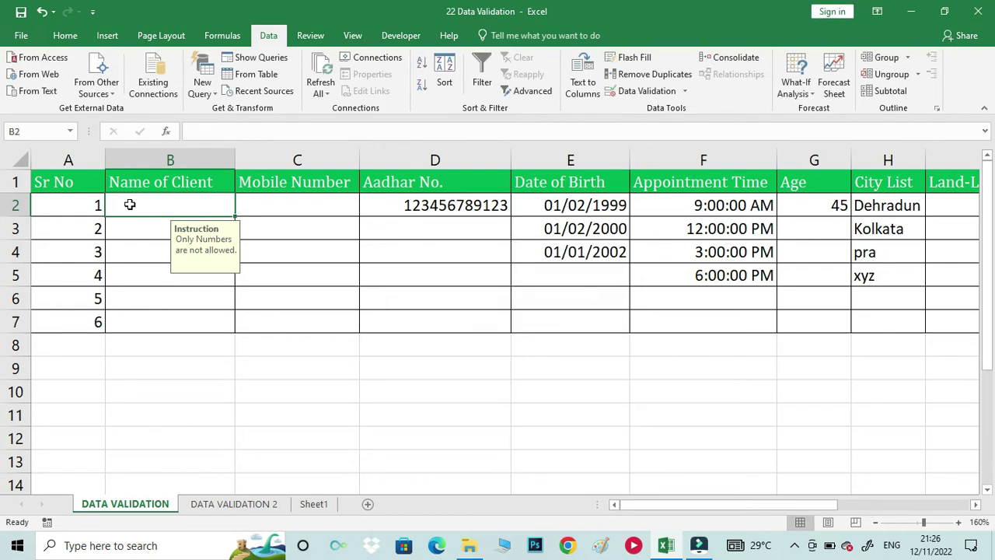
- Open the data validation rule of the Name of Client cells B2 to B7 and review its custom formula
key("shift+Down")
key("shift+Down")
key("shift+Down")
key("shift+Down")
key("shift+Down")
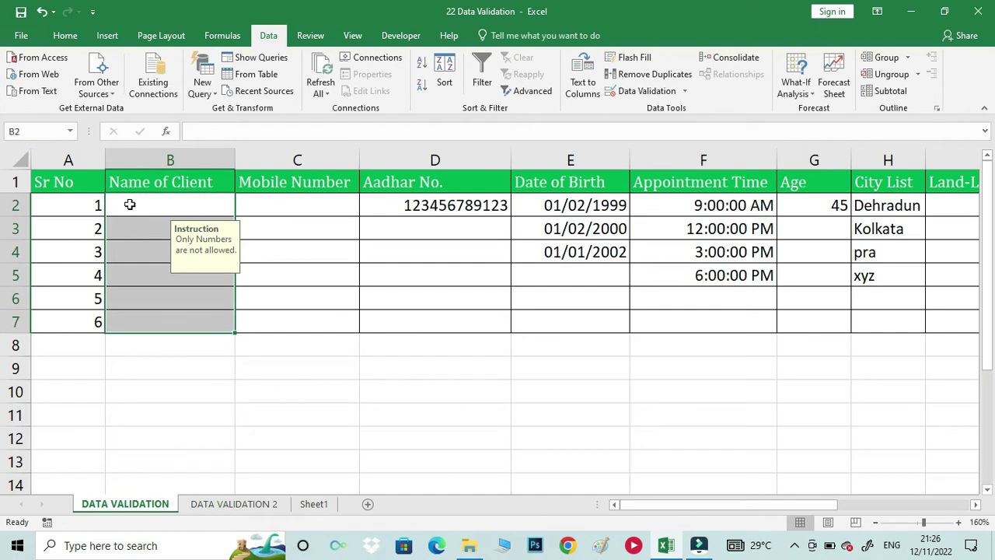
left_click(528, 91)
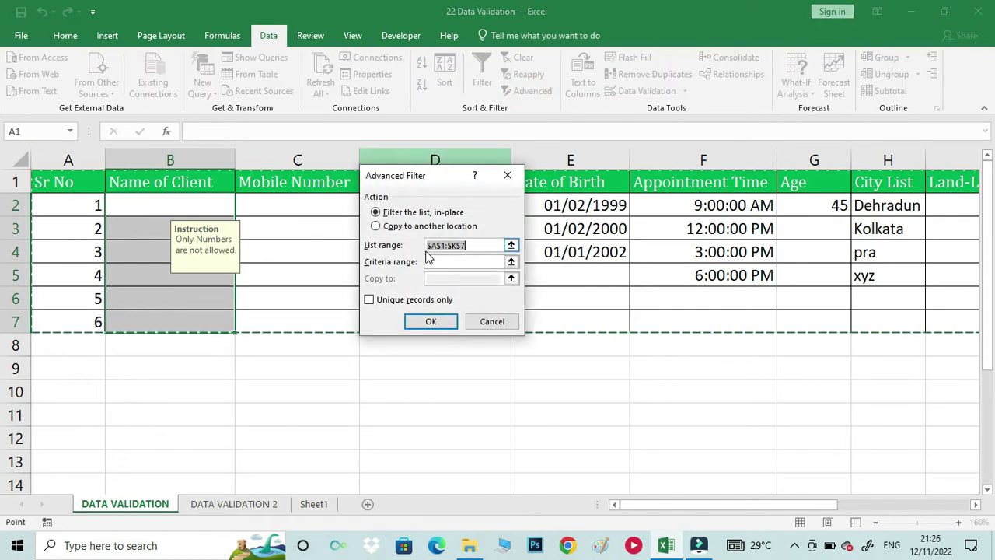
key("Escape")
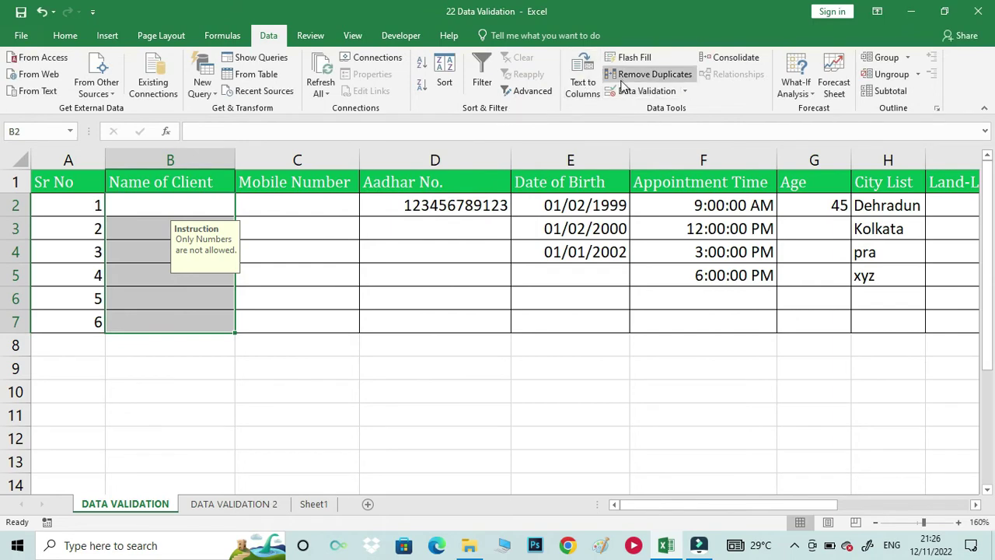
left_click(624, 93)
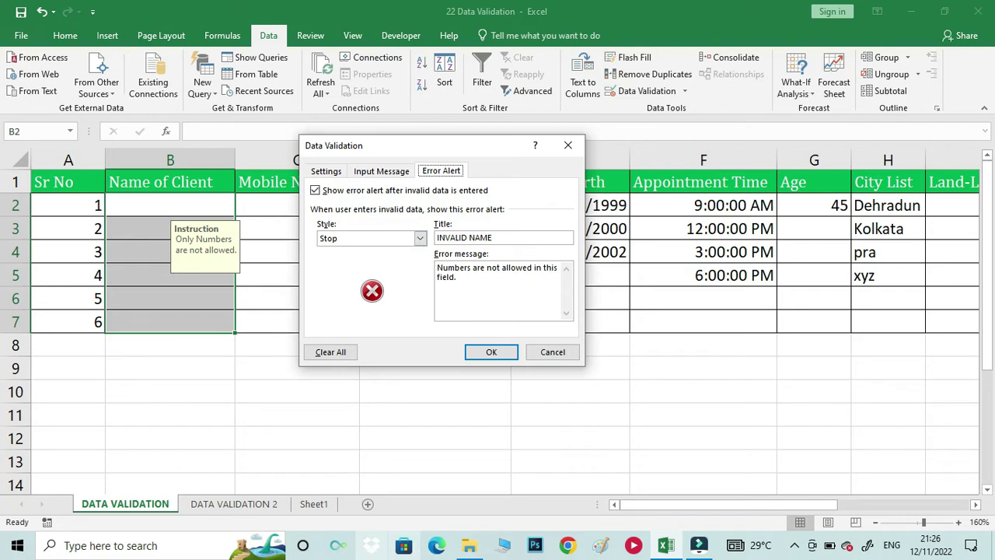
left_click(328, 171)
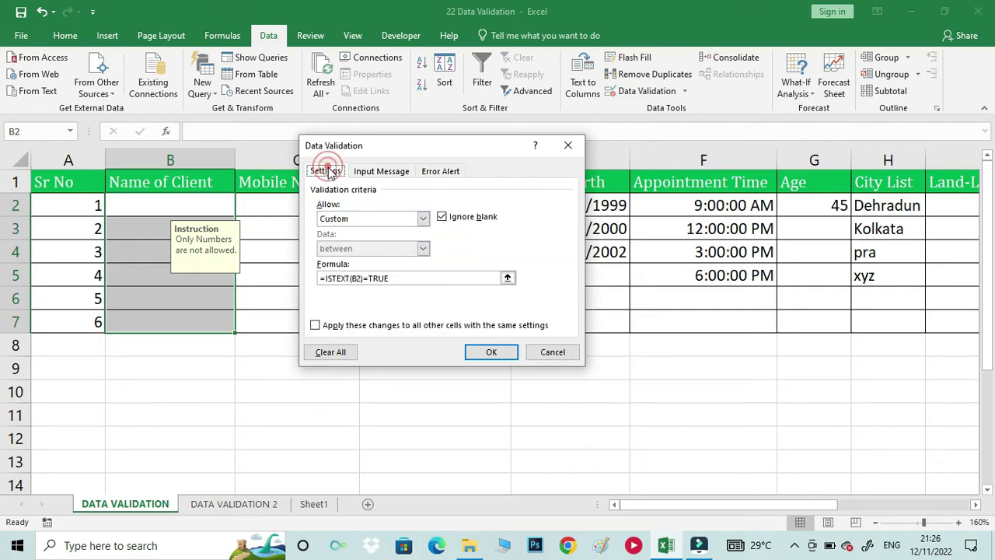
left_click(398, 219)
left_click(395, 221)
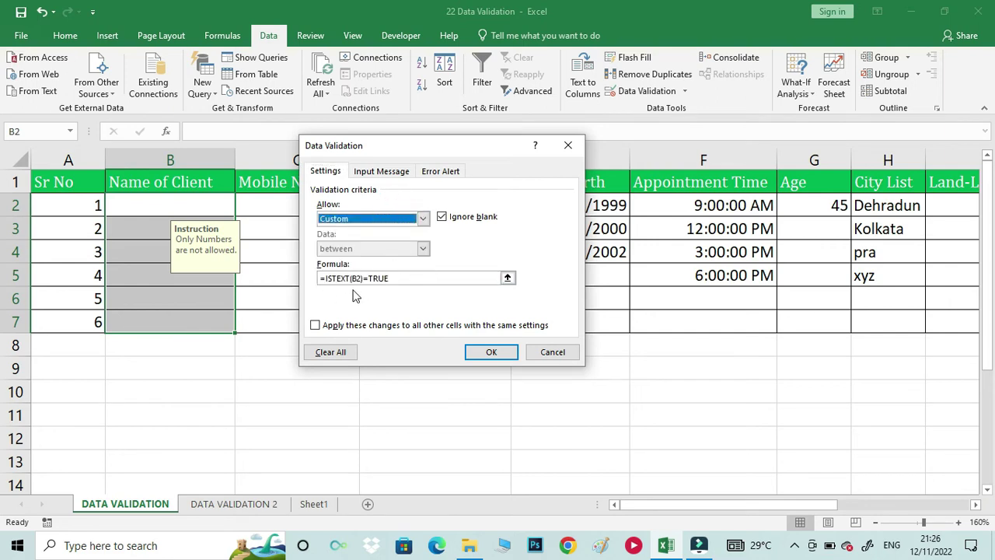
key("Return")
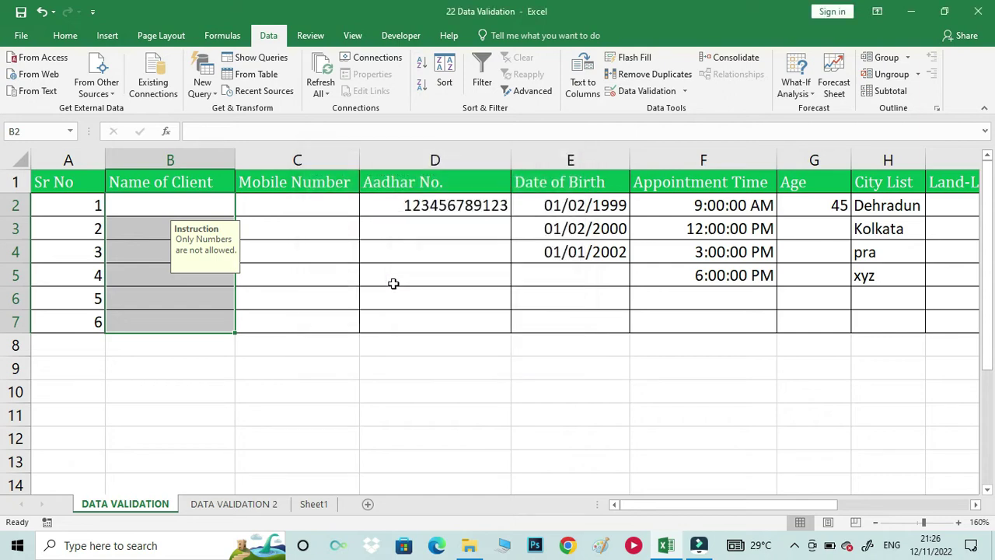
- Enter the formula =ISTEXT(A2) in cell A8, directly below the Sr No column
left_click(97, 350)
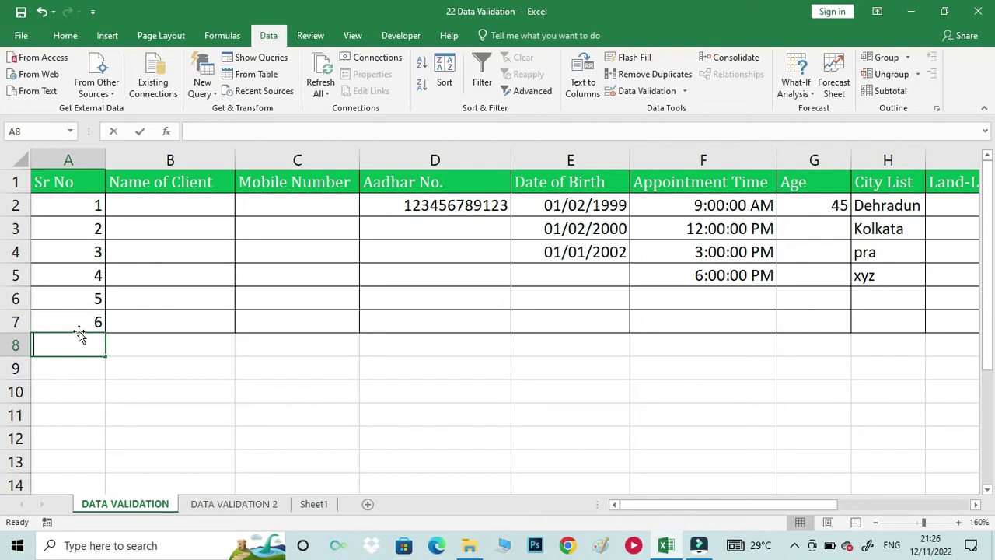
type("=ist")
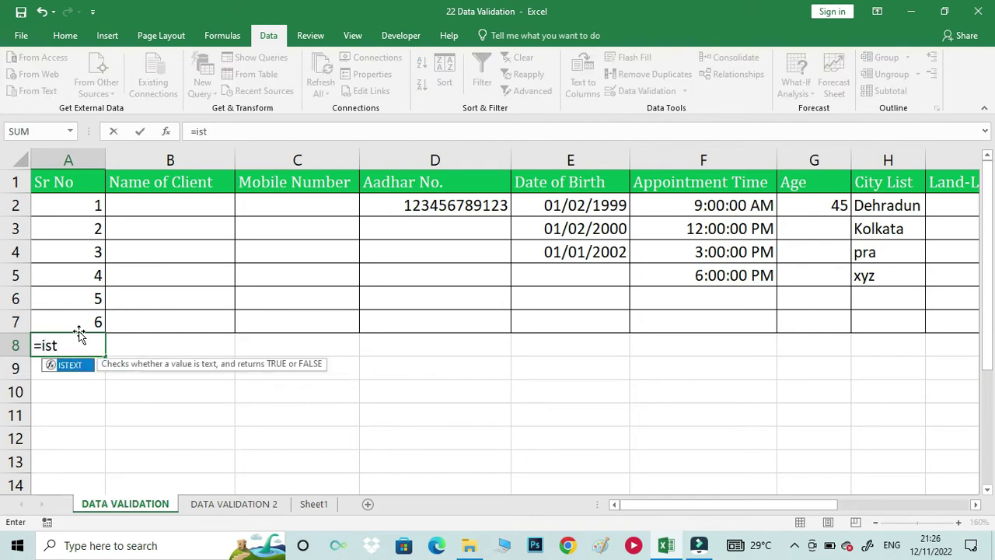
key("Tab")
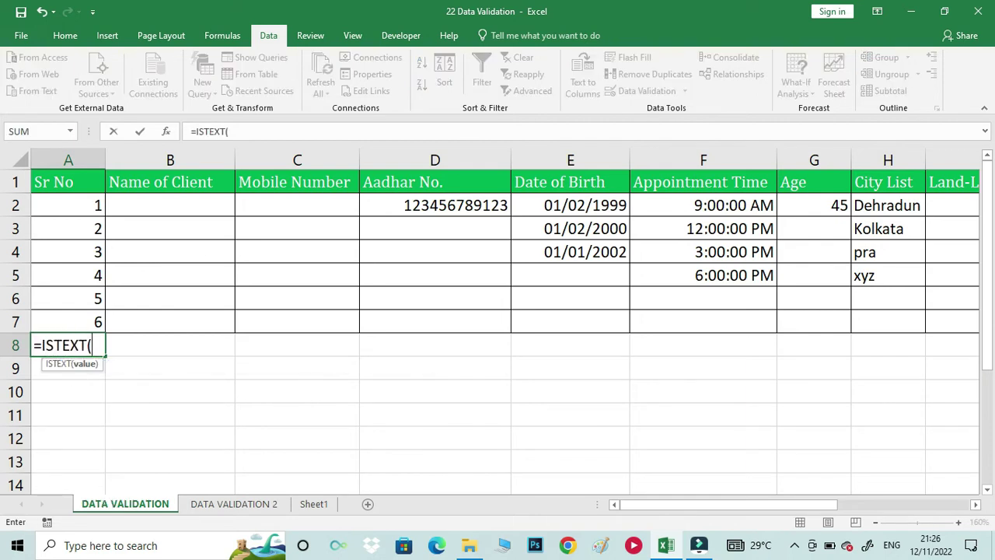
left_click(82, 206)
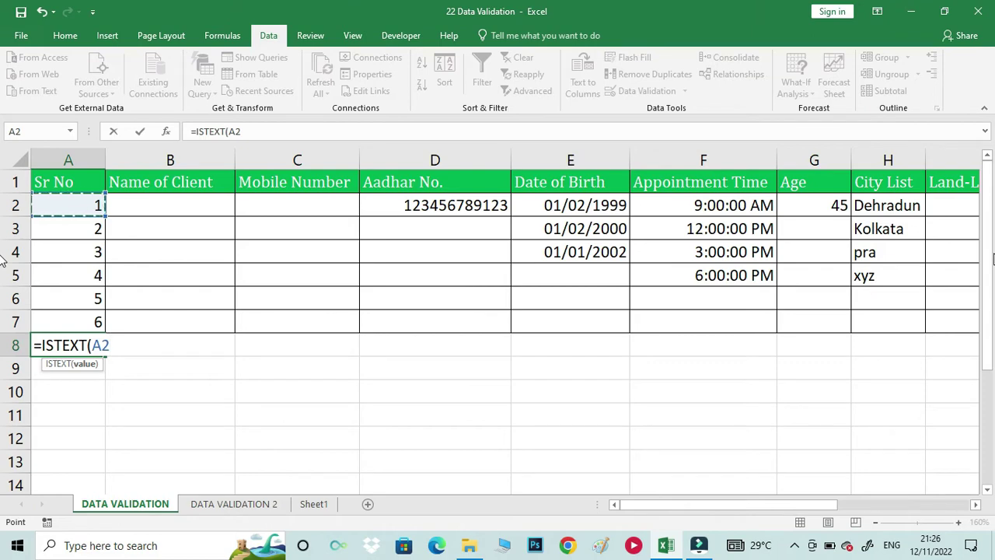
key("Return")
- Replace the serial number in cell A2 with the letter a to test the ISTEXT formula
key("Up")
key("Up")
key("Up")
key("Up")
key("Up")
key("Up")
key("Up")
type("a")
key("Return")
key("Down")
key("Down")
key("Down")
key("Down")
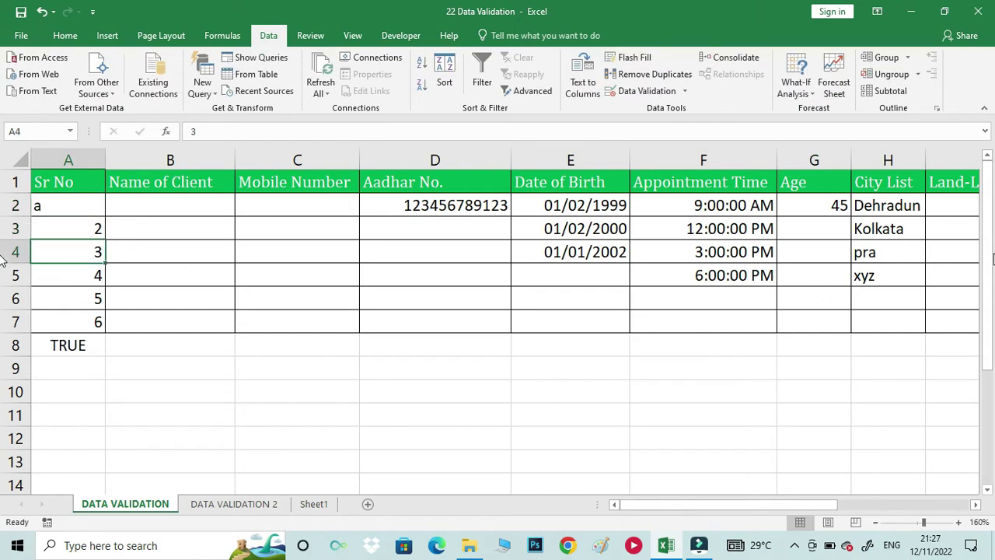
- Undo the text entry in cell A2 and delete the ISTEXT formula from cell A8
key("ctrl+z")
key("Down")
key("Down")
key("Down")
key("Down")
key("Down")
key("Down")
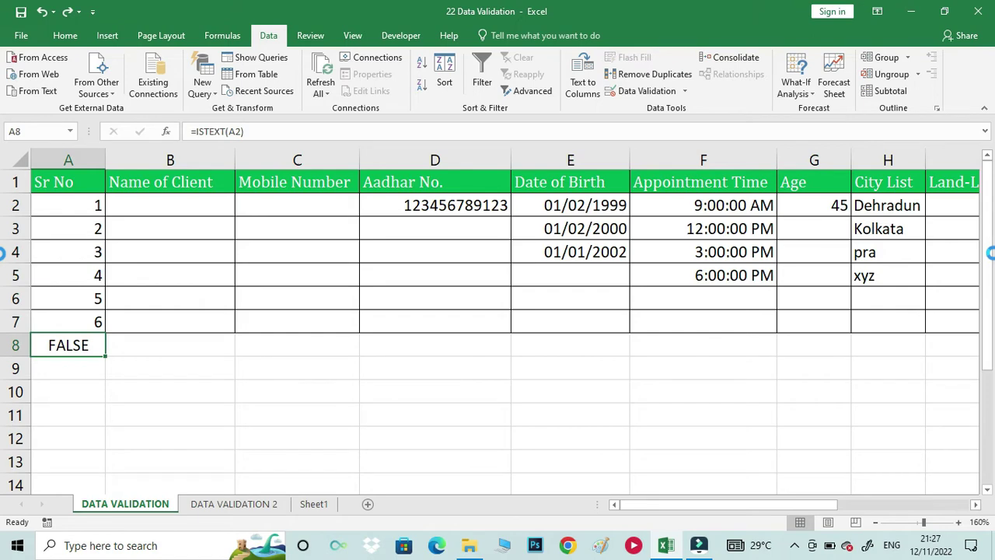
key("Delete")
- Reopen the validation rule of the Name of Client cells B2 to B7 and review its formula and error alert
key("Up")
key("Up")
key("Up")
key("Right")
key("Up")
key("Up")
key("Up")
key("shift+Down")
key("shift+Down")
key("shift+Down")
key("shift+Down")
key("shift+Down")
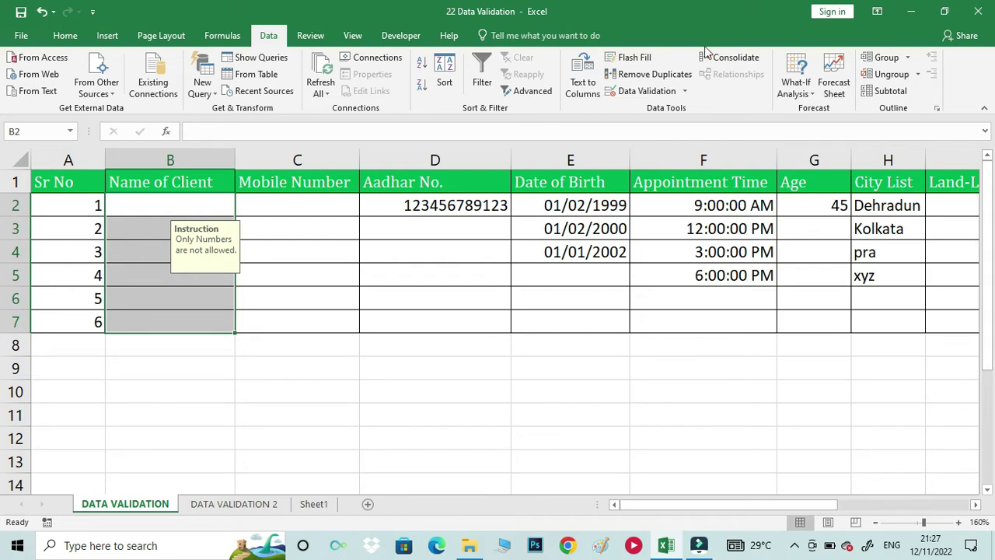
left_click(639, 92)
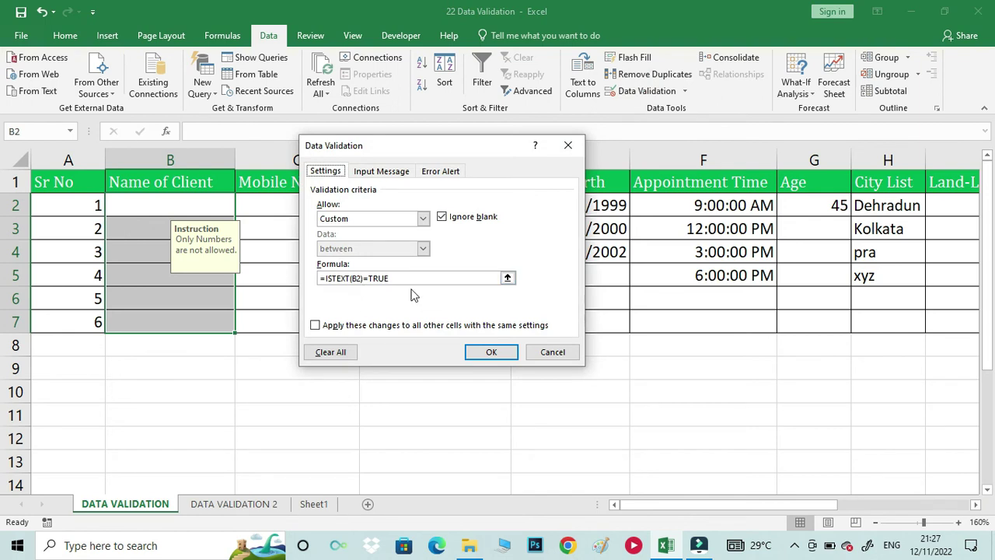
left_click(440, 171)
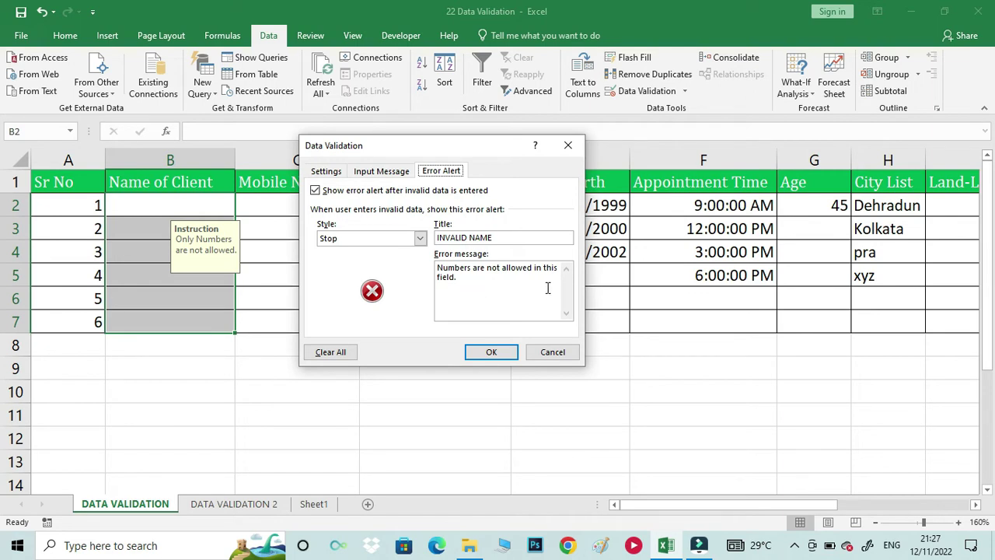
key("Return")
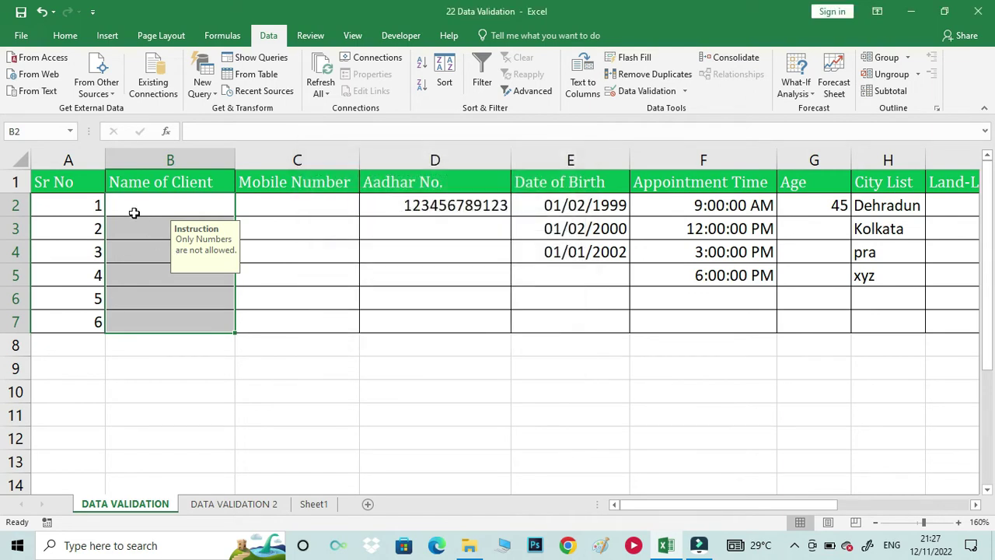
- Try to enter 123 as the client name in cell B2 and cancel the entry
left_click(133, 205)
type("123")
key("Return")
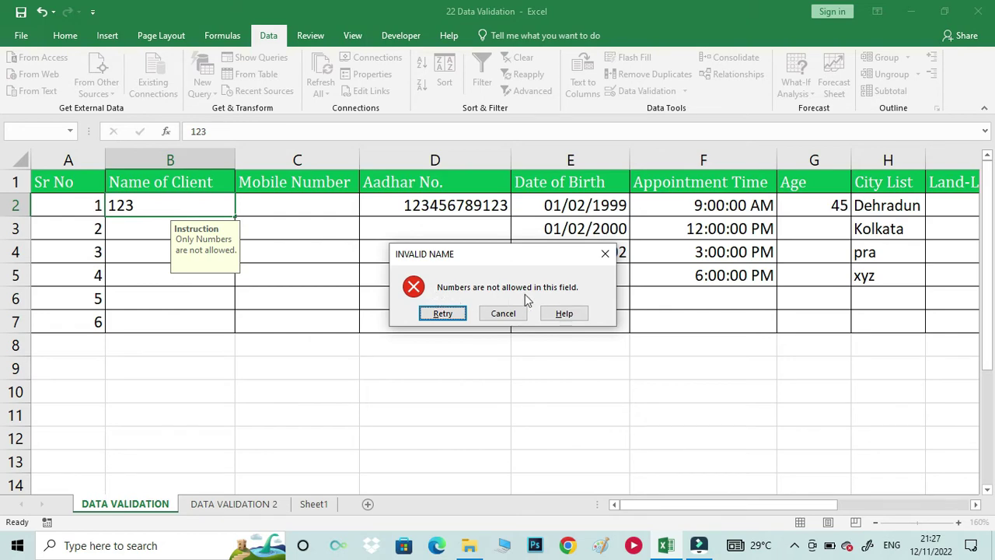
left_click(504, 312)
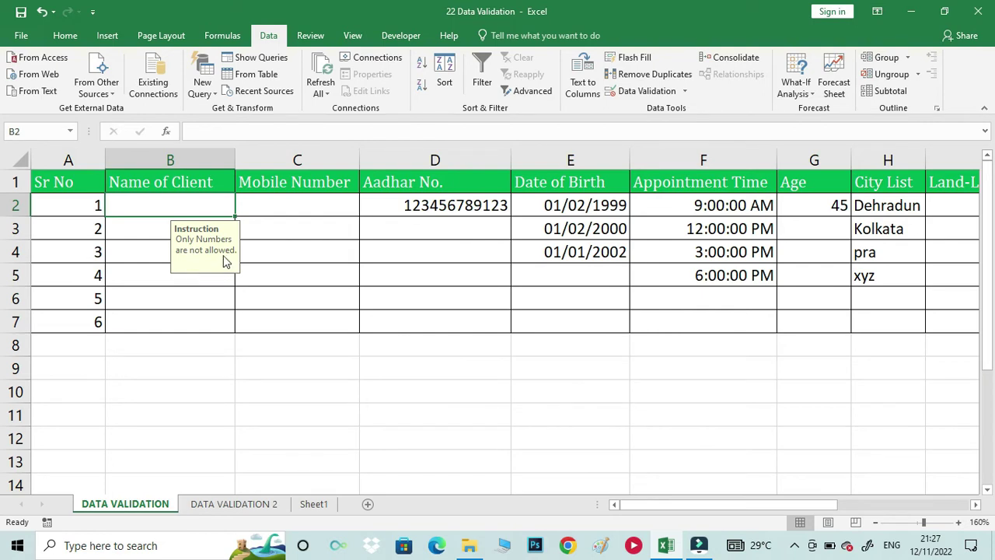
key("shift+Down")
key("shift+Down")
key("shift+Down")
key("shift+Down")
key("shift+Down")
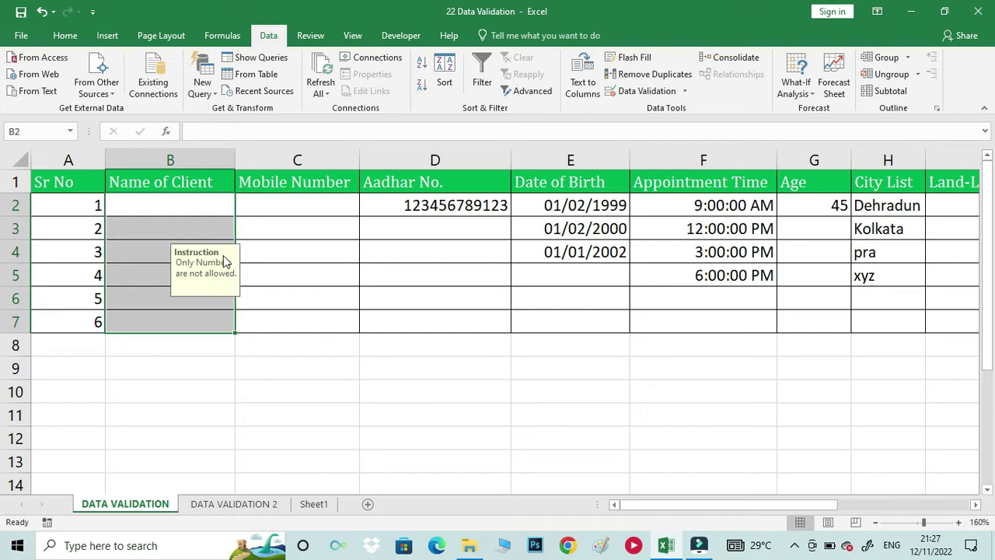
- Enter the formula =ISTEXT(A2) in cell A8 once more
key("Down")
key("Down")
key("Down")
key("Down")
key("Down")
key("Down")
key("Left")
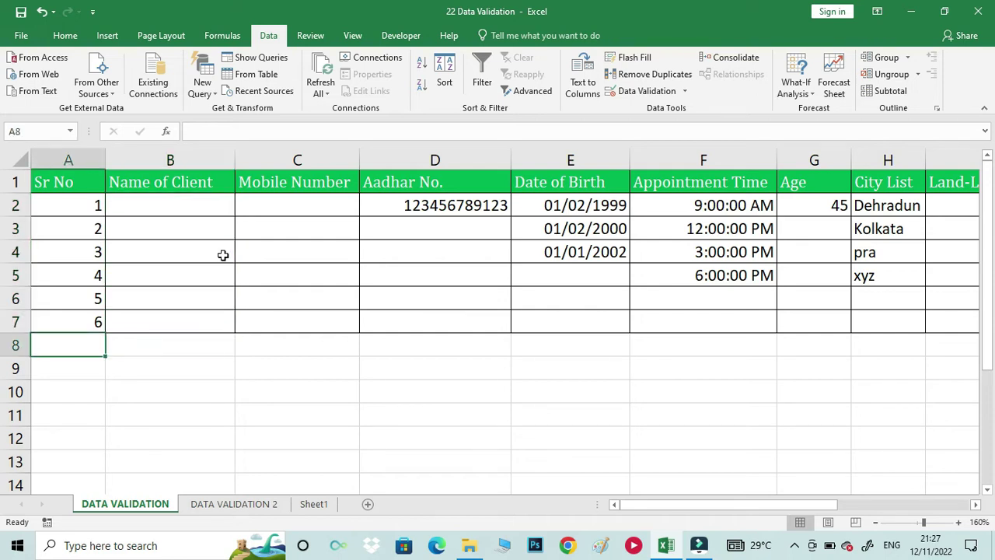
type("=ist")
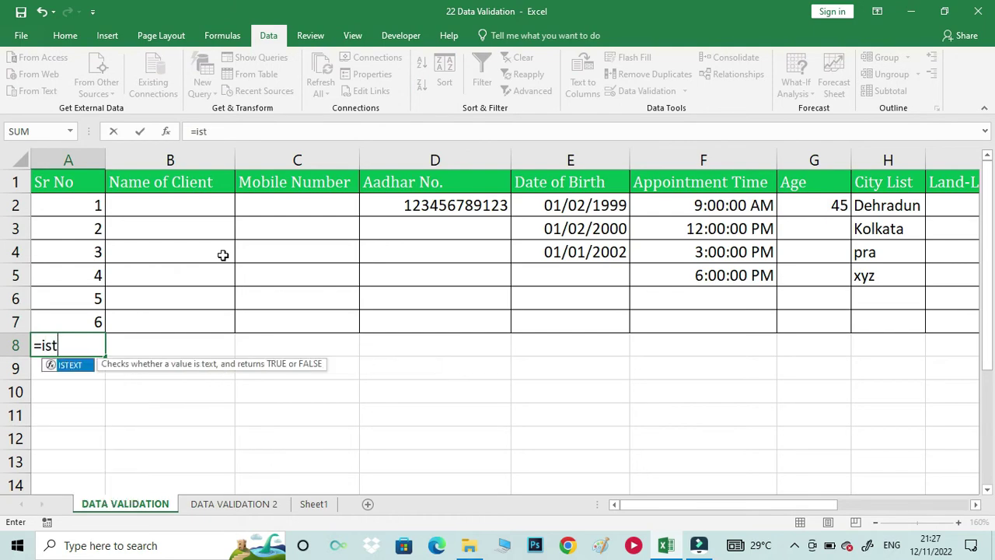
key("Tab")
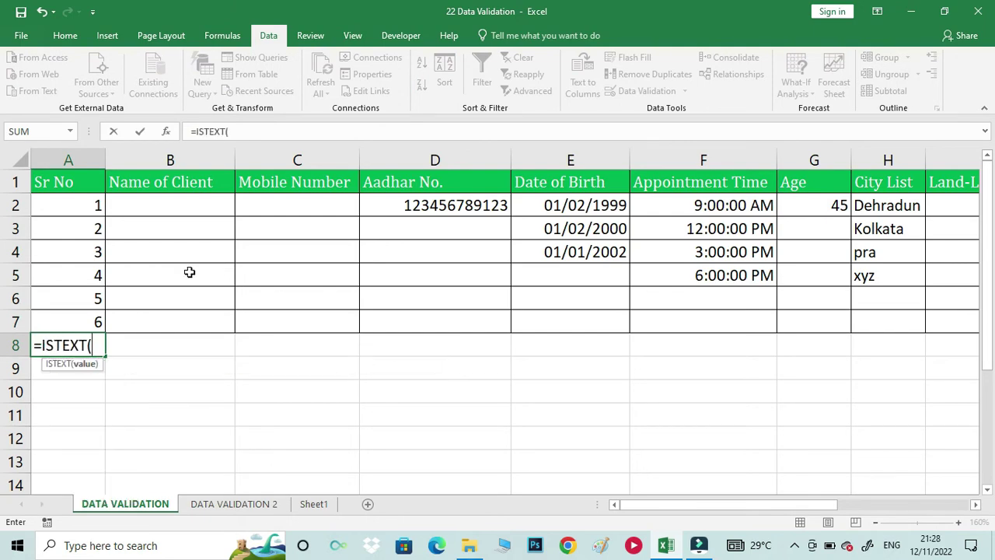
left_click(76, 204)
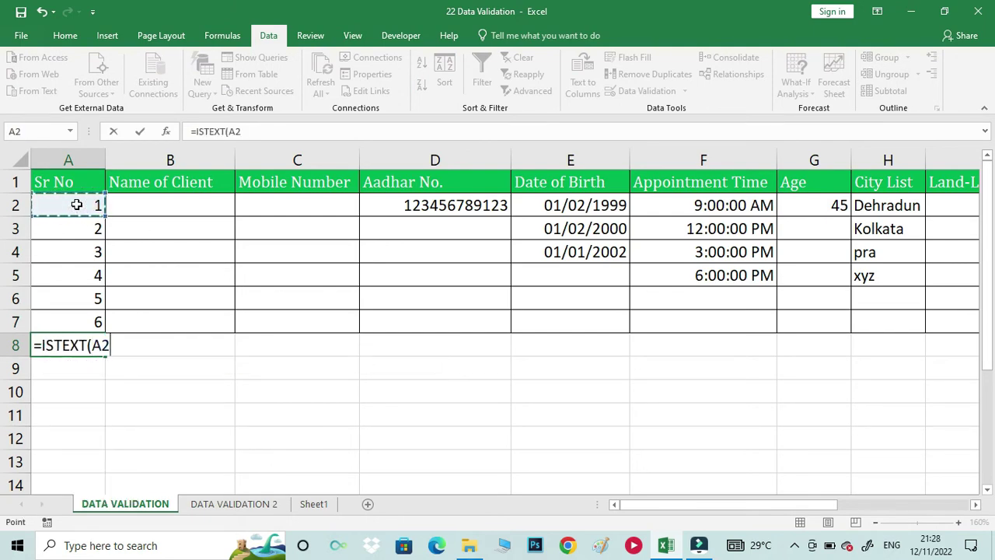
key("Return")
- Test the formula by entering the letter a in cell A2, and undo both this entry and the formula in A8
key("Up")
key("Up")
key("Up")
key("Up")
key("Up")
key("Up")
left_click(76, 205)
type("a")
key("Return")
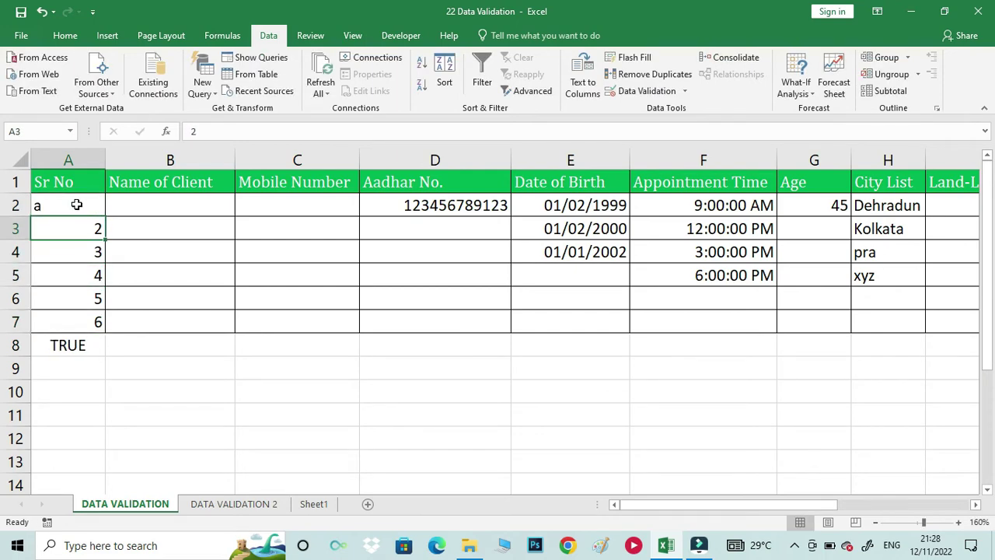
key("ctrl+z")
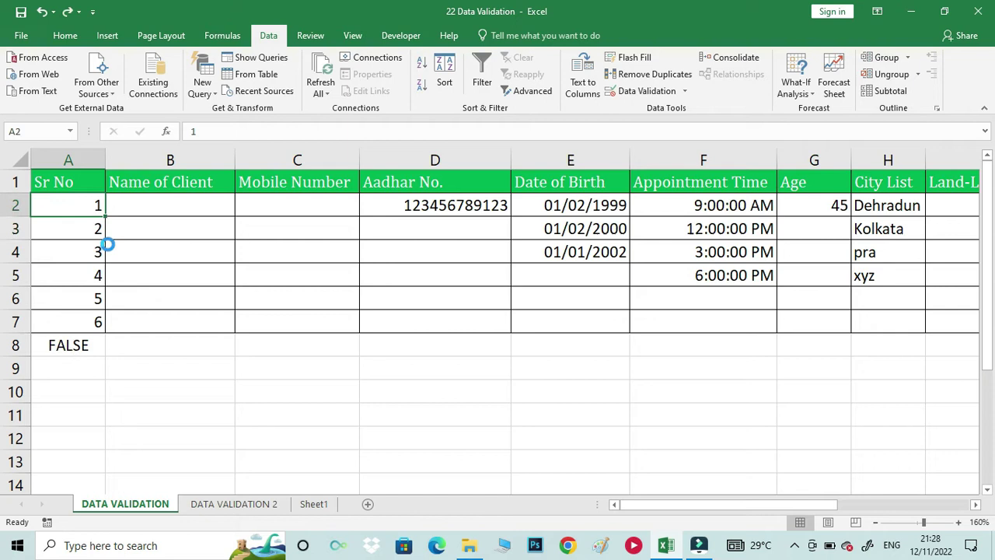
key("ctrl+z")
- Review the error alert settings of the validation rule on cells B2 to B7 and close the rule without changes
left_click_drag(165, 205, 171, 319)
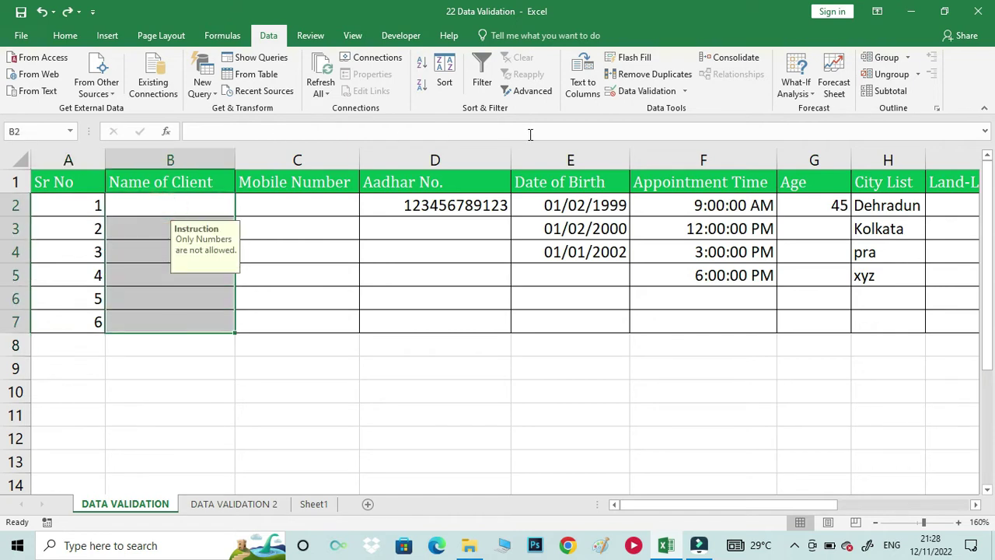
left_click(665, 91)
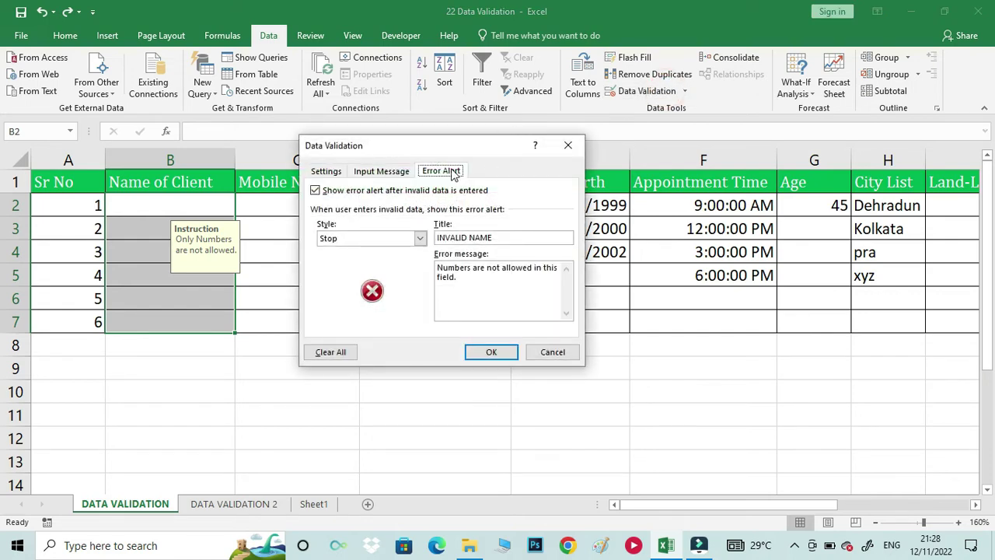
key("Escape")
- Open the data validation rule on the mobile number cells C2 to C7 and review its validation criteria
left_click(262, 216)
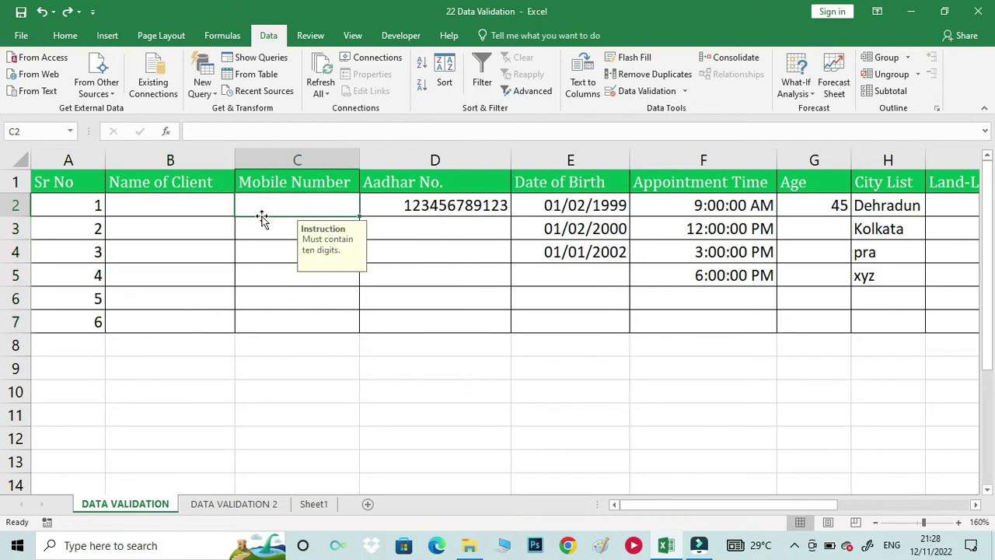
key("shift+Down")
key("shift+Down")
key("shift+Down")
key("shift+Down")
key("shift+Down")
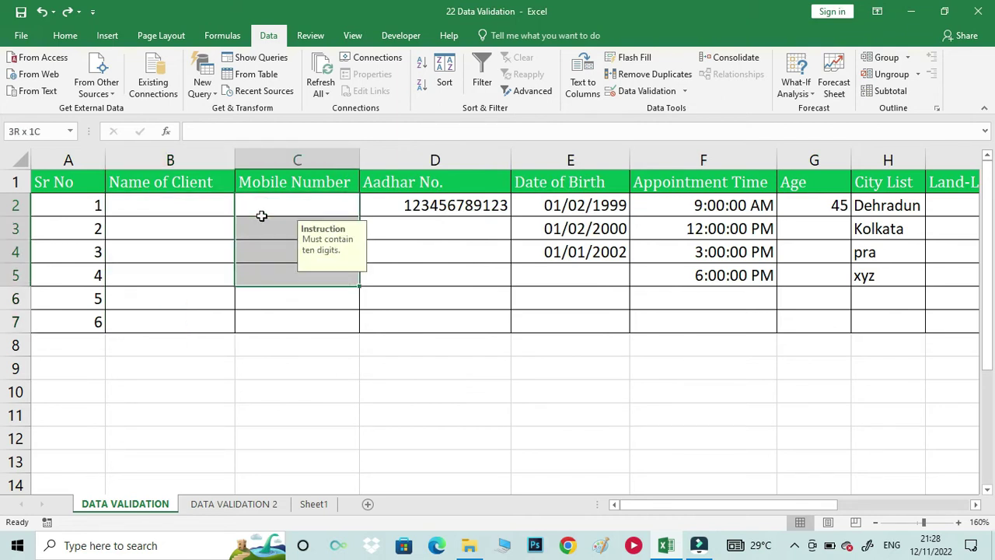
left_click(652, 91)
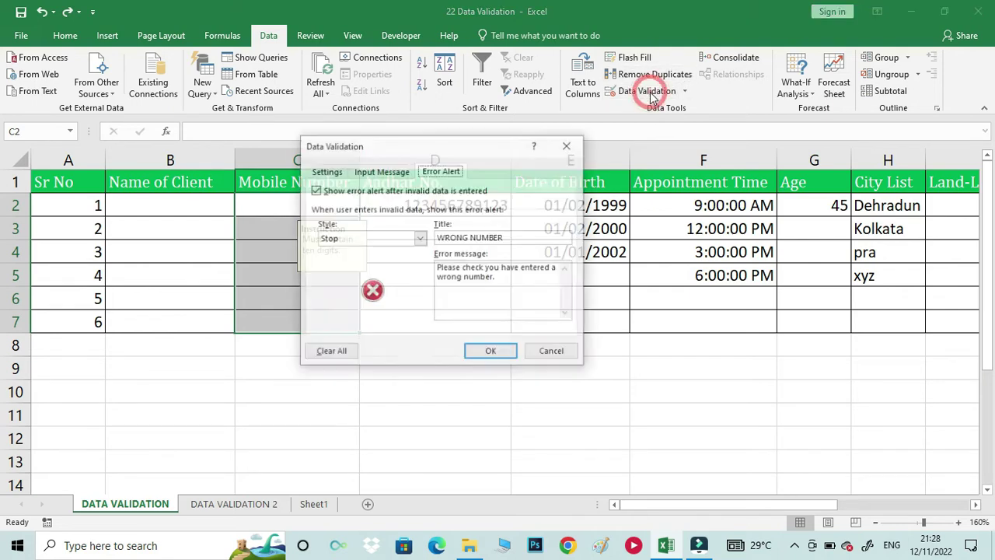
left_click(326, 171)
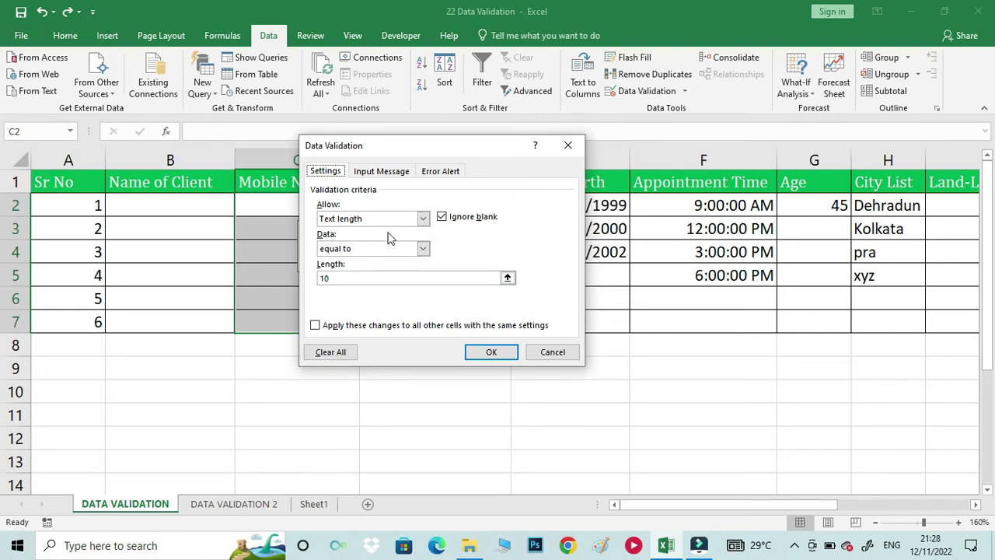
- Review the mobile number rule's error alert and allowed data types, keep Text length selected, and close the rule
left_click(452, 172)
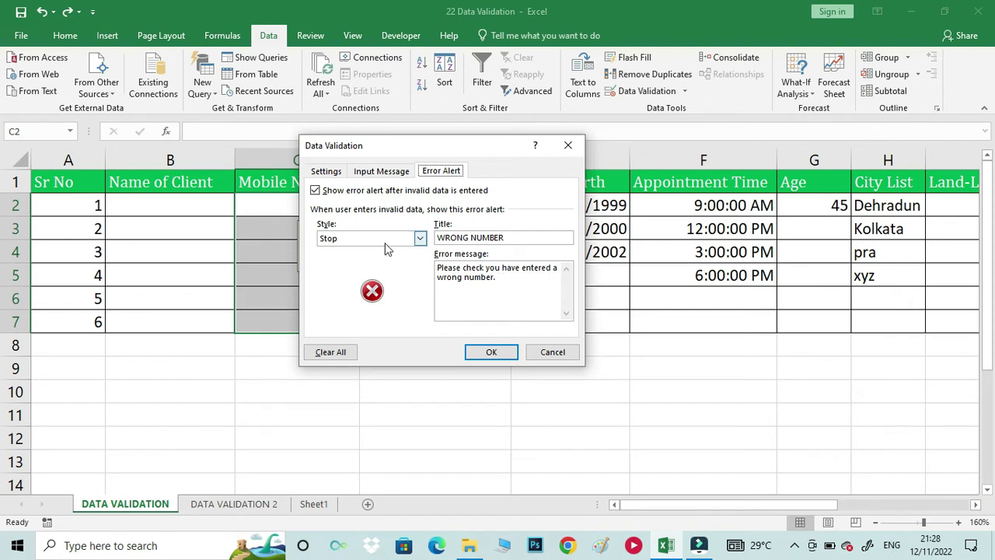
left_click(326, 171)
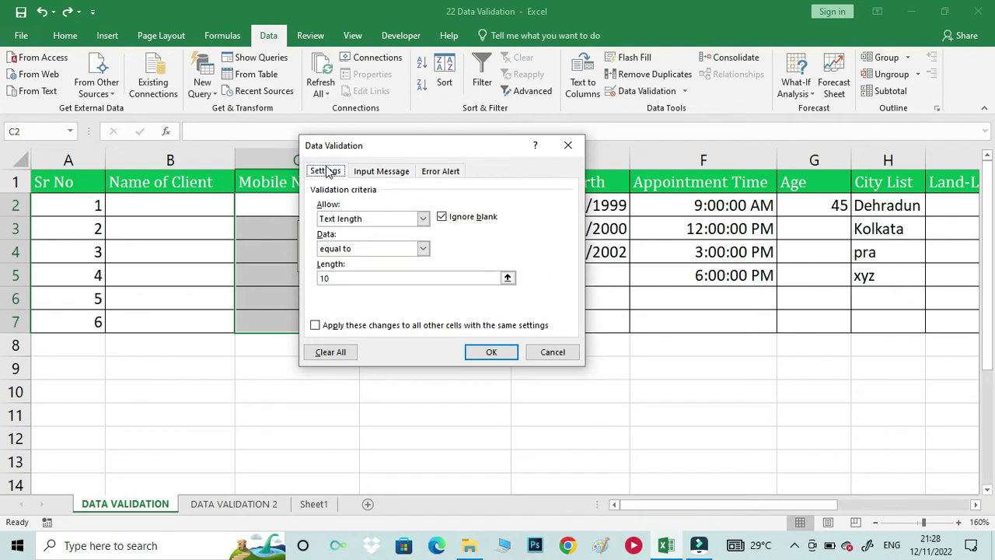
left_click(346, 220)
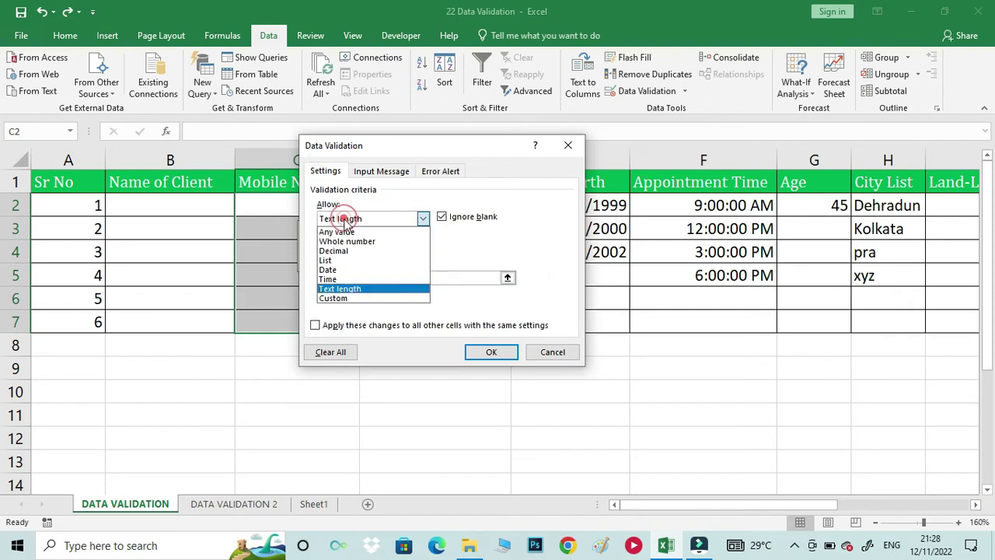
left_click(347, 293)
key("Return")
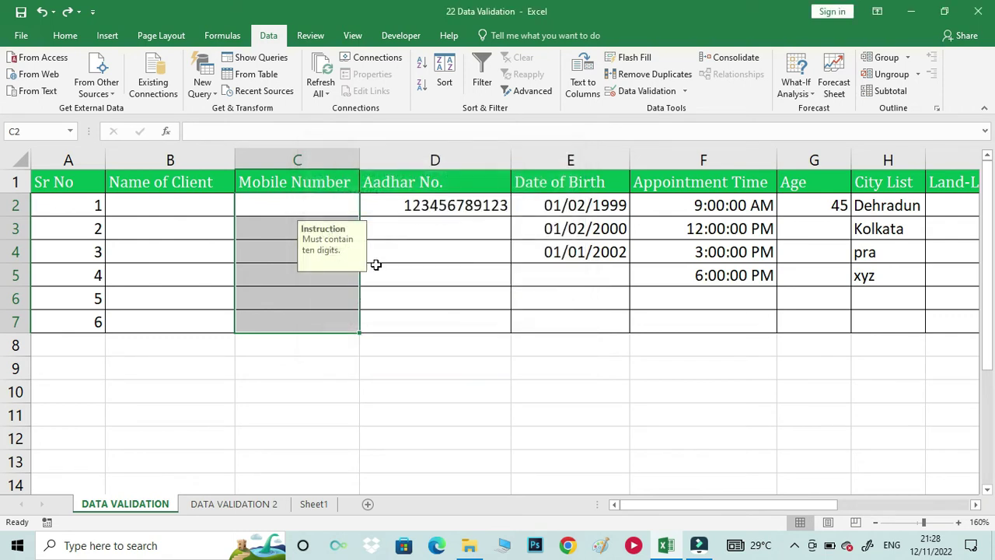
- Enter the formula =COUNTIF(A2:A7,A2) in cell A8 to count how often the first serial number occurs
left_click_drag(449, 194, 449, 318)
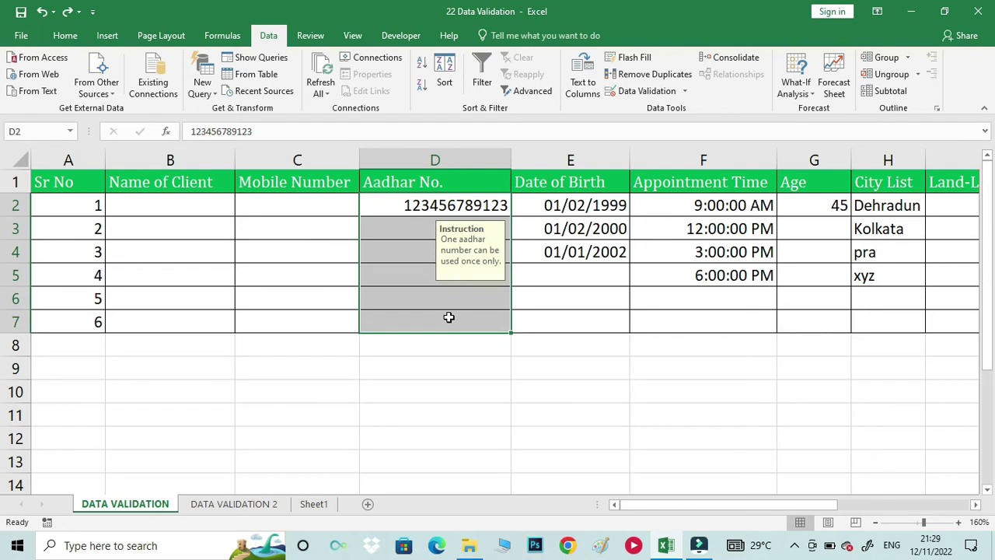
left_click(64, 347)
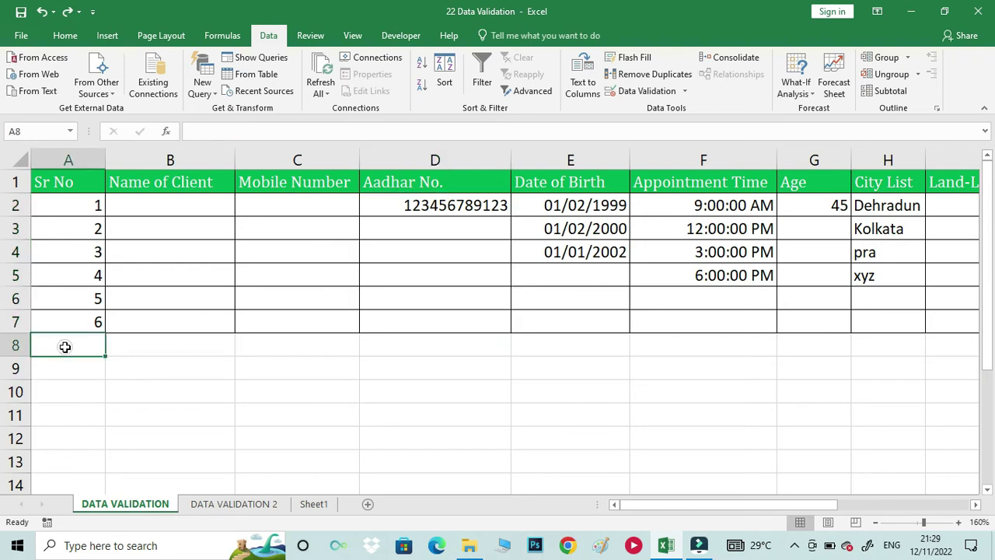
type("=")
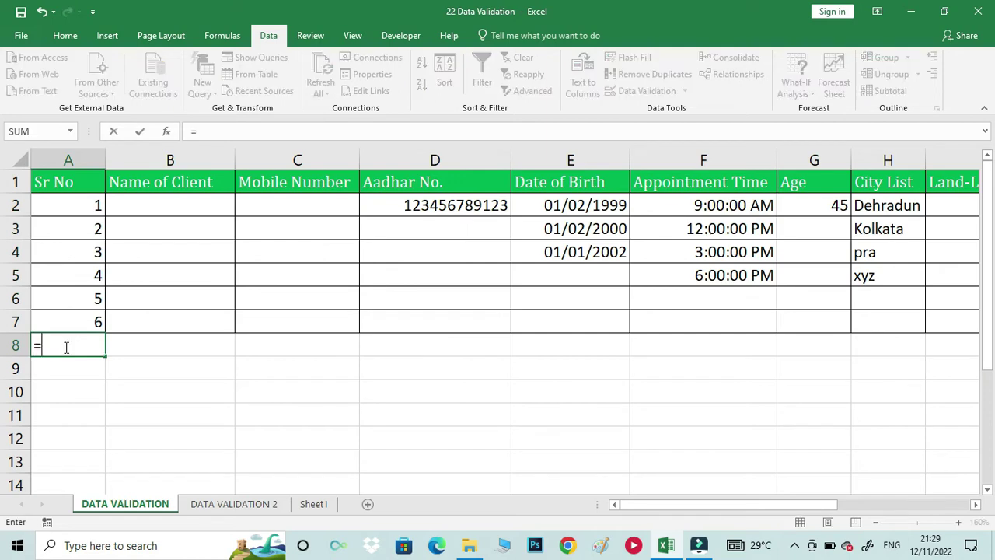
type("counif")
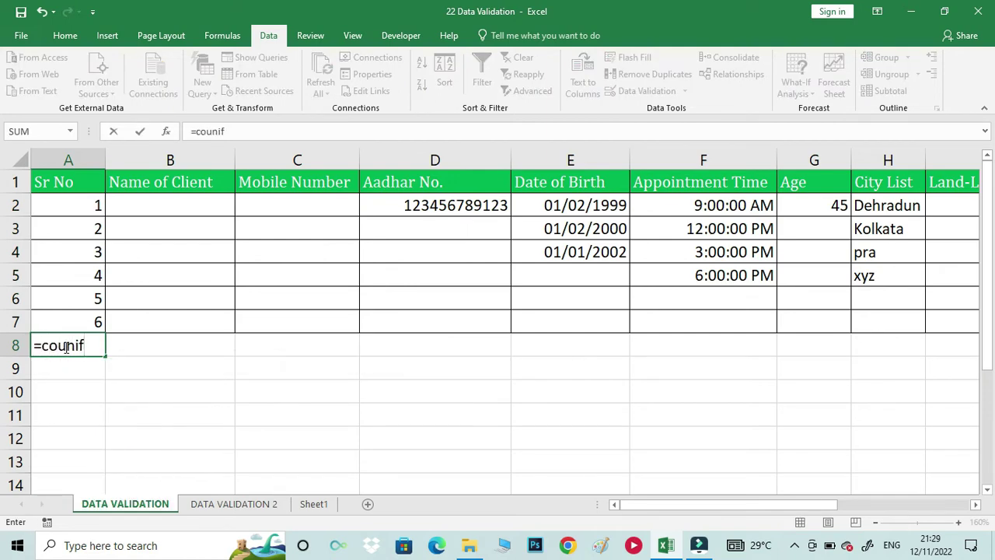
key("BackSpace")
key("BackSpace")
type("t")
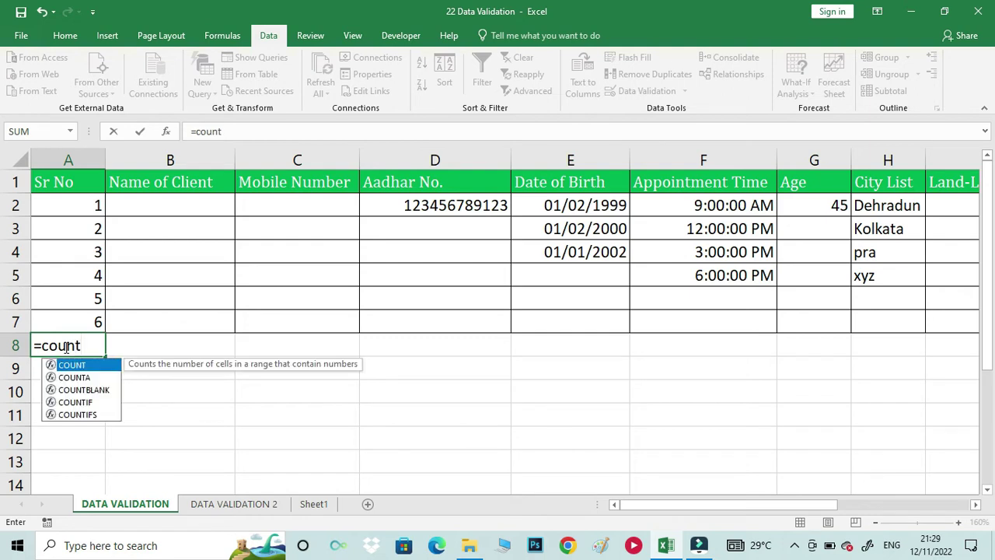
type("if")
key("Tab")
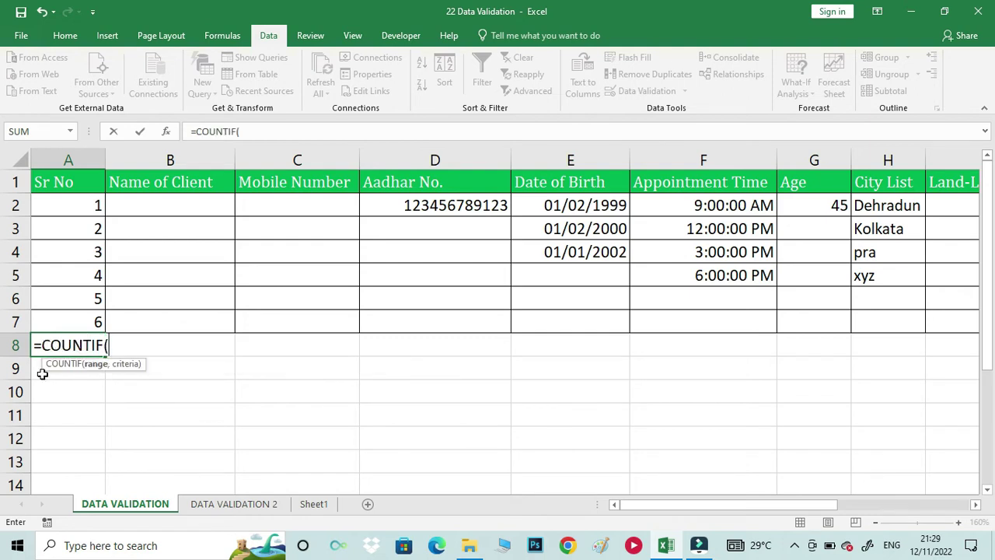
left_click_drag(97, 206, 79, 321)
type(",")
left_click(85, 204)
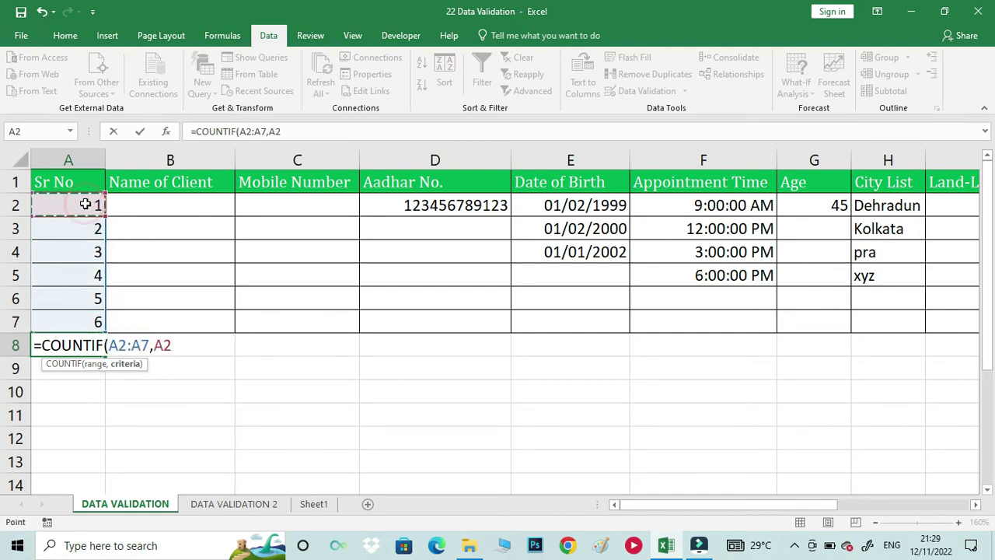
key("Return")
key("Up")
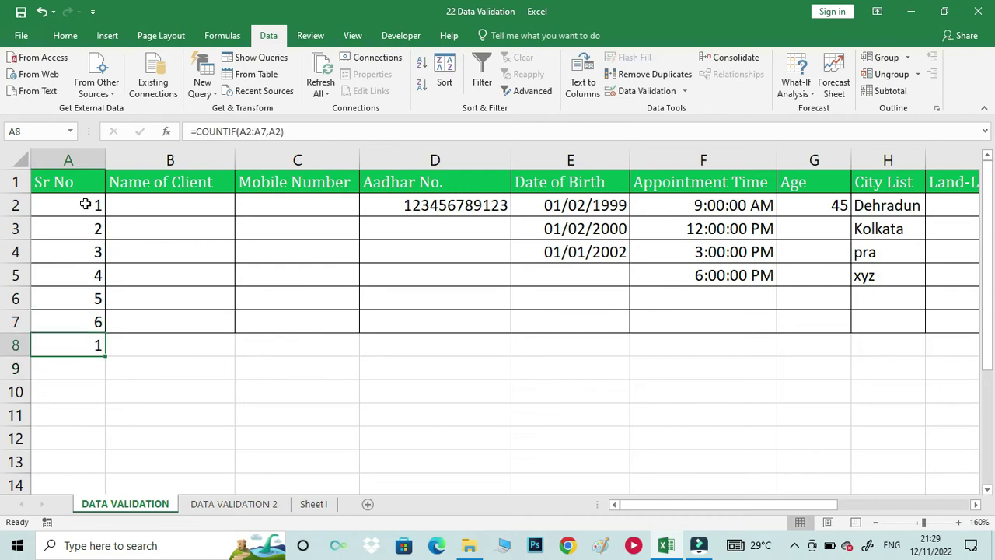
- Test the COUNTIF formula by entering 1 in cells A4 and A6
key("Up")
key("Up")
key("Up")
key("Up")
type("1")
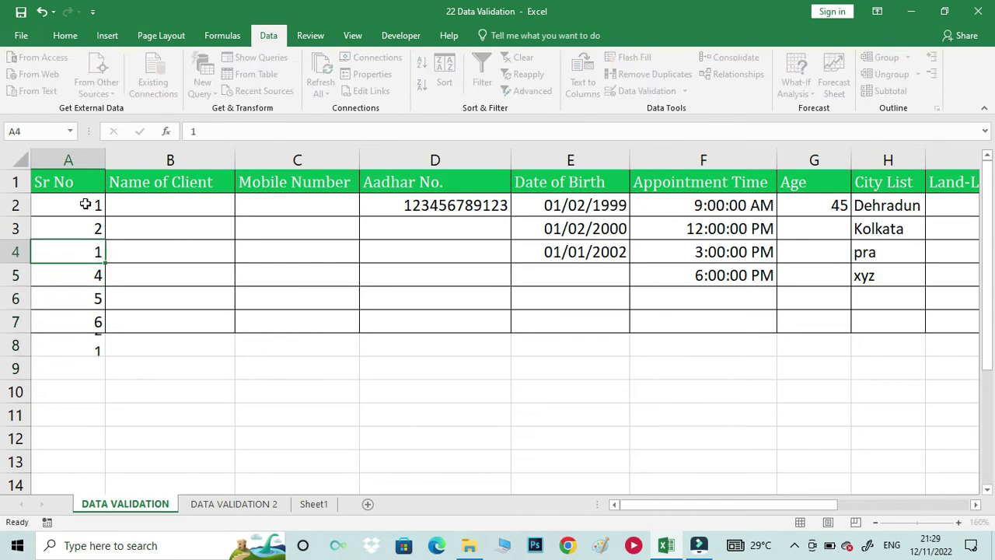
key("Return")
key("Down")
type("1")
key("Return")
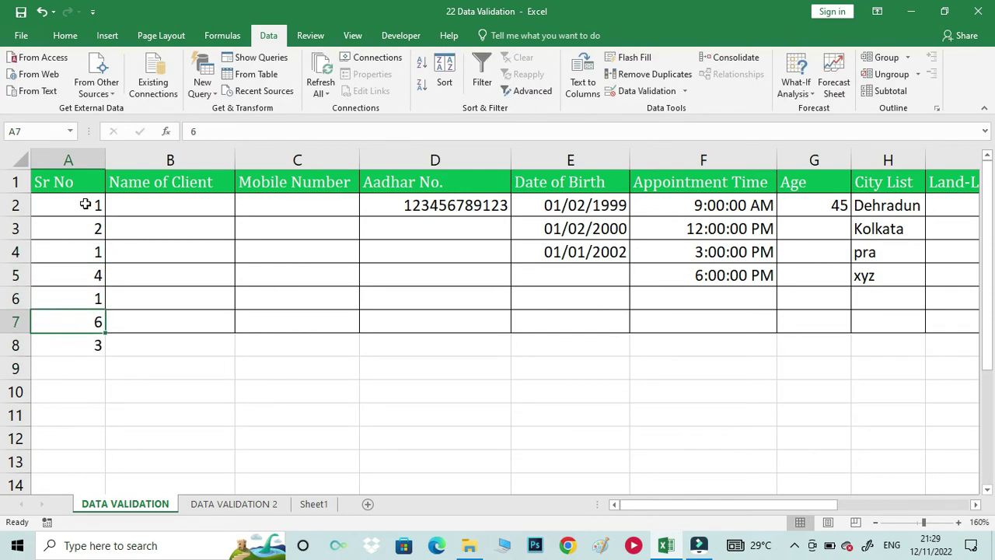
key("Down")
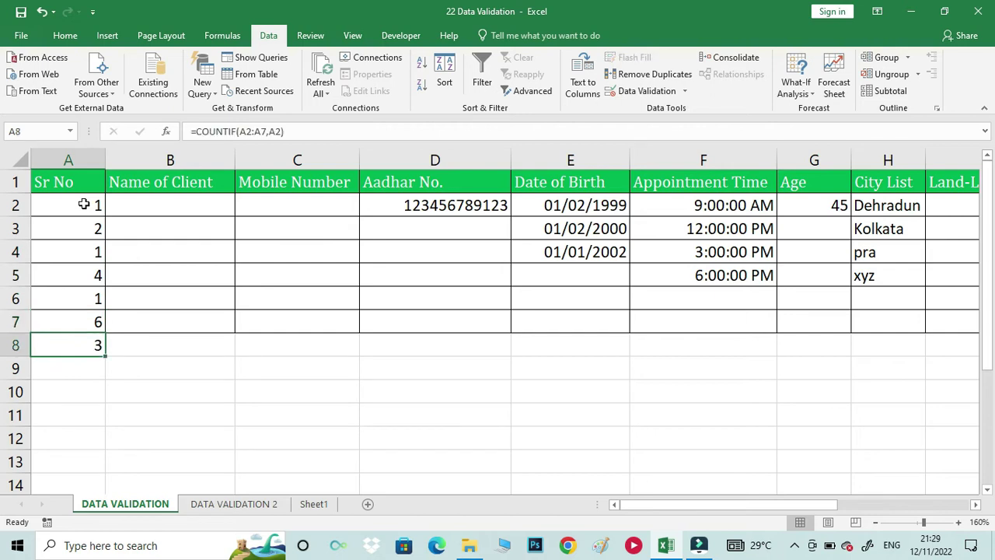
- Examine the references of the COUNTIF formula in A8 and the matching cells A2, A4 and A6
key("F2")
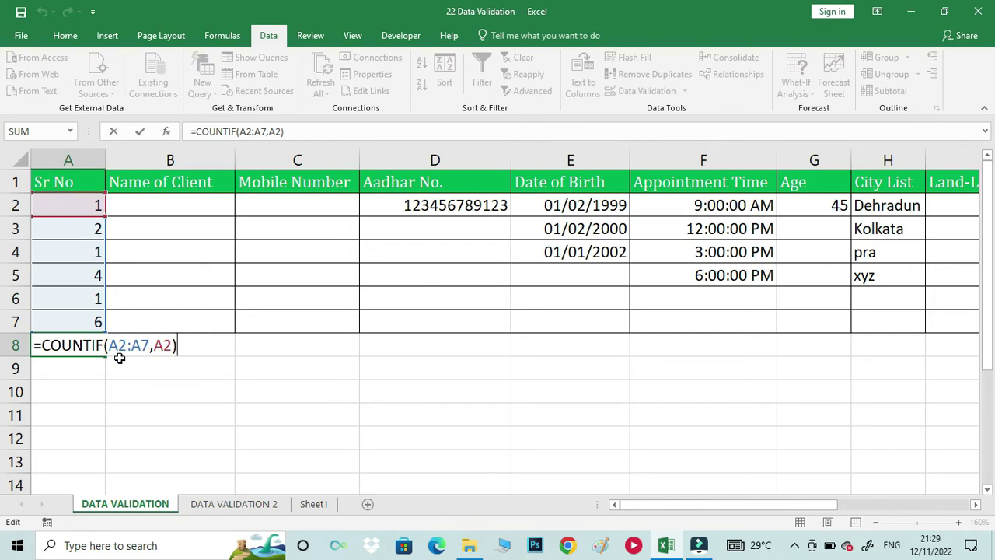
key("ctrl+Return")
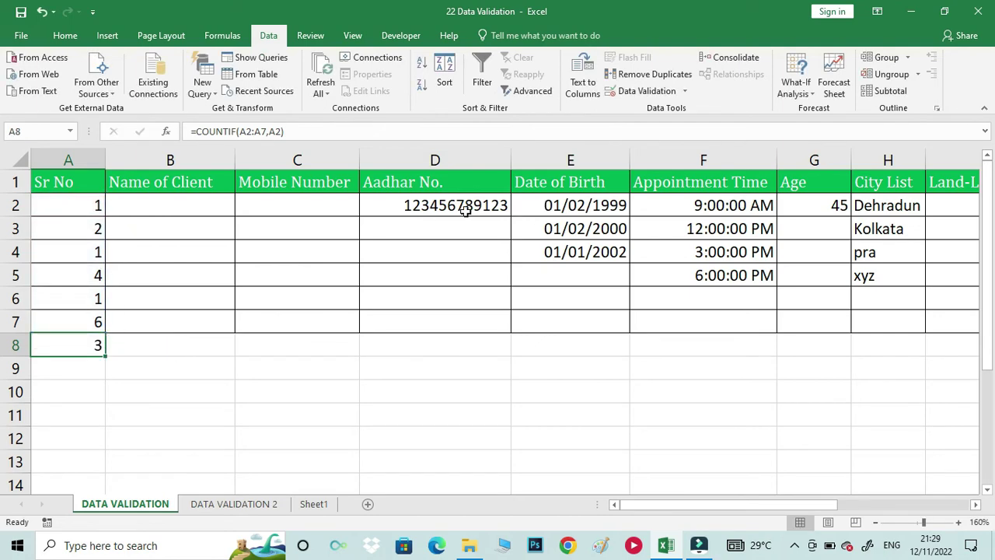
left_click(92, 202)
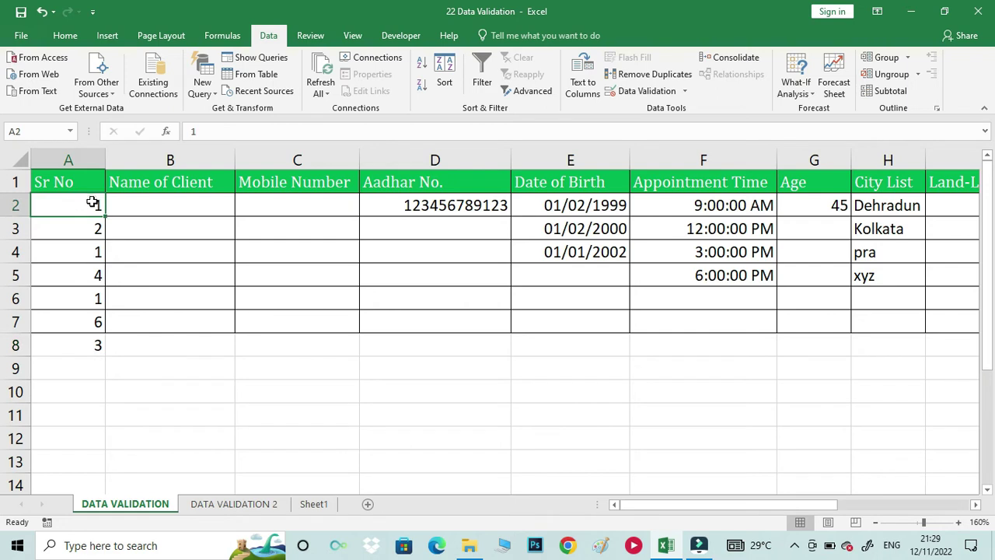
left_click_drag(92, 202, 96, 296)
left_click(93, 251, "ctrl")
left_click(95, 300, "ctrl")
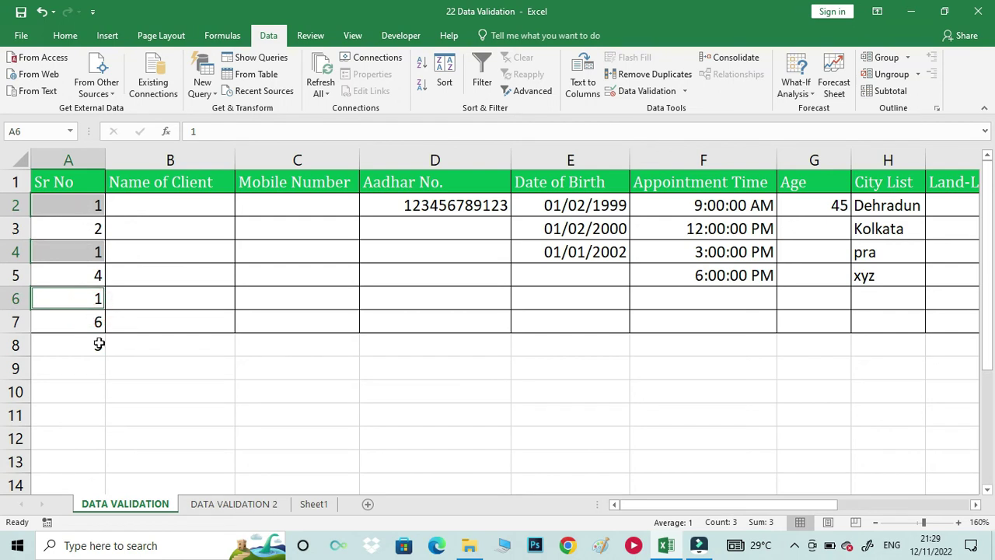
left_click(98, 344)
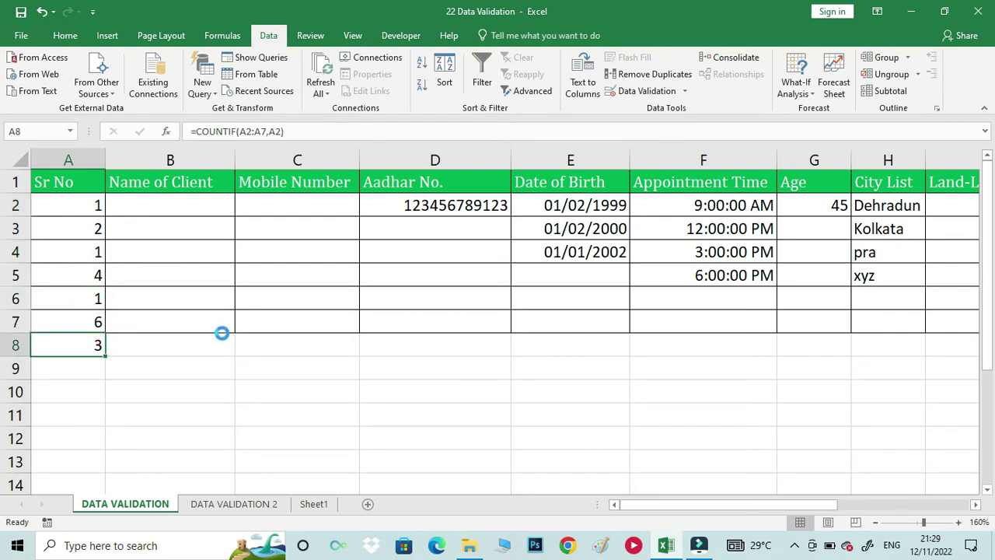
- Undo the two test entries in column A and the COUNTIF formula in A8
key("ctrl+z")
key("ctrl+z")
key("ctrl+z")
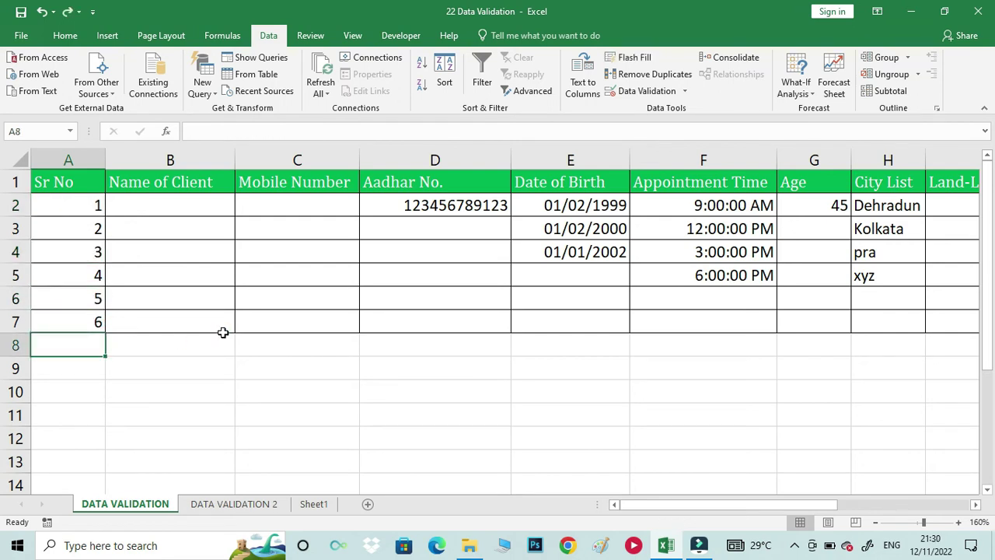
- Review the custom formula and error alert of the validation rule on Aadhar cells D2 to D7, and close it without changes
mouse_move(454, 212)
left_click_drag(454, 212, 453, 322)
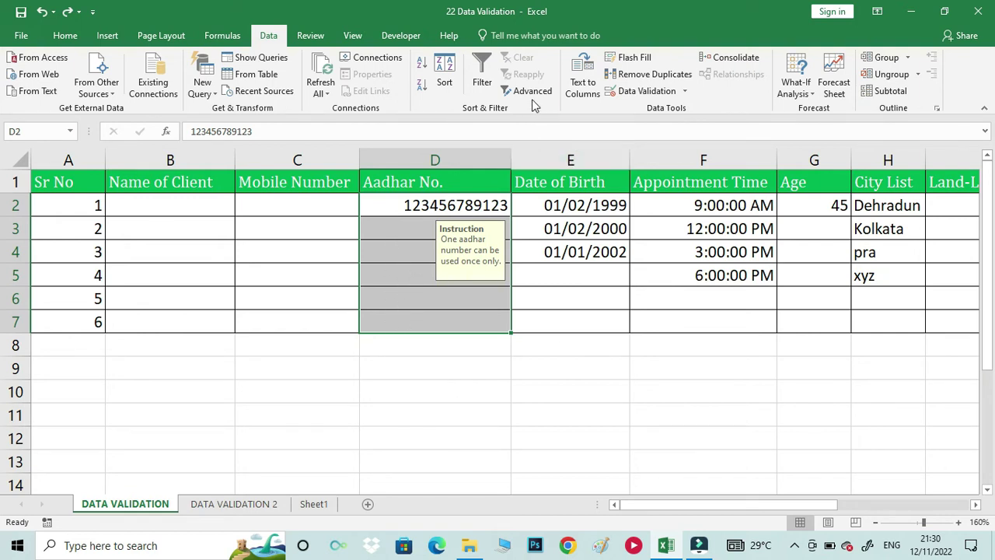
left_click(633, 92)
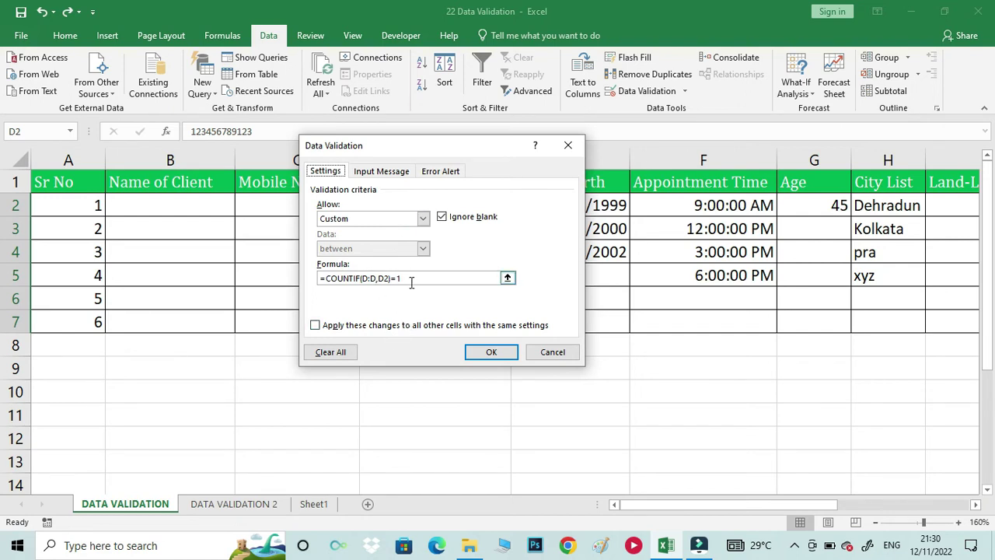
left_click(455, 171)
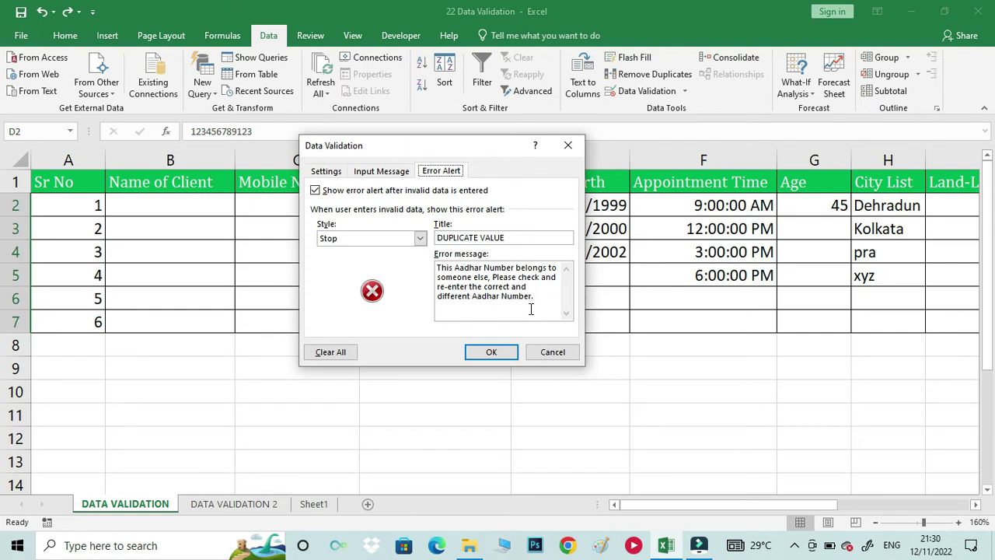
left_click(326, 171)
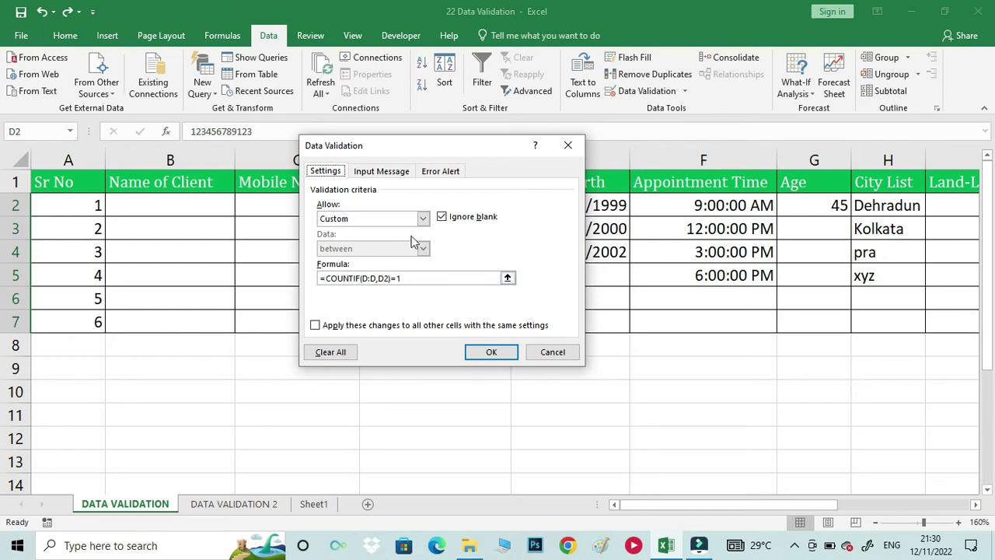
left_click_drag(471, 148, 221, 128)
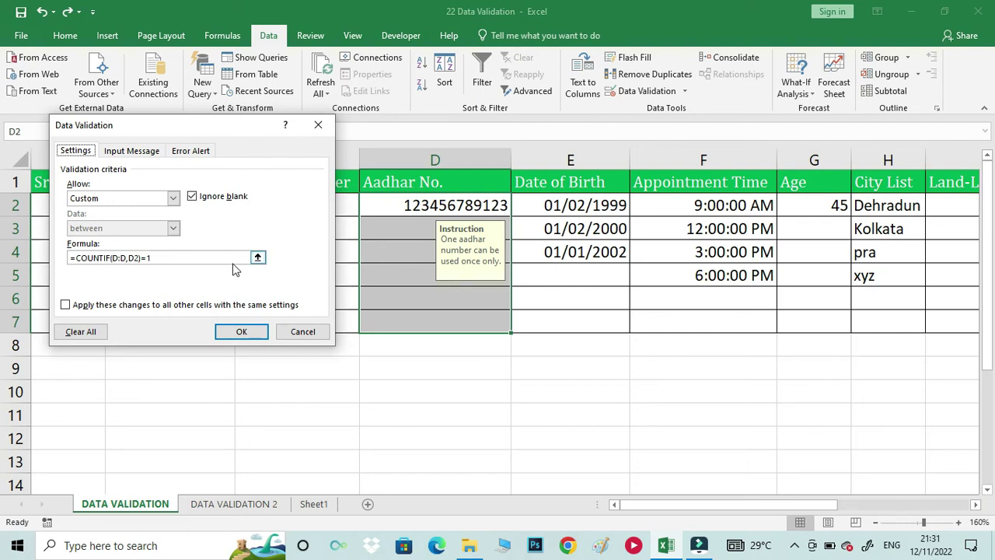
left_click(180, 154)
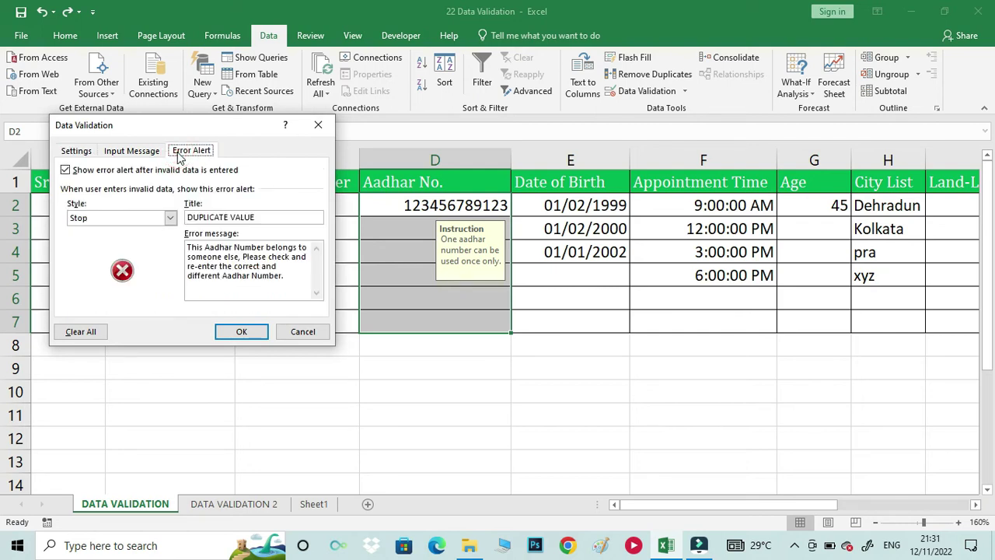
left_click(318, 124)
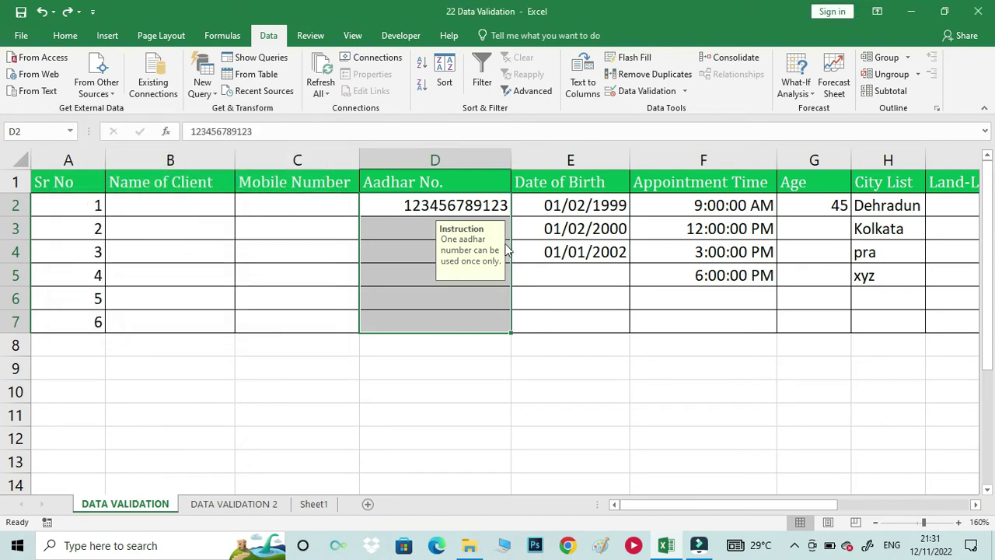
- Review the date criteria, condition options and error alert of the validation rule on Date of Birth cells E2 to E7, and close it unchanged
left_click_drag(553, 205, 556, 326)
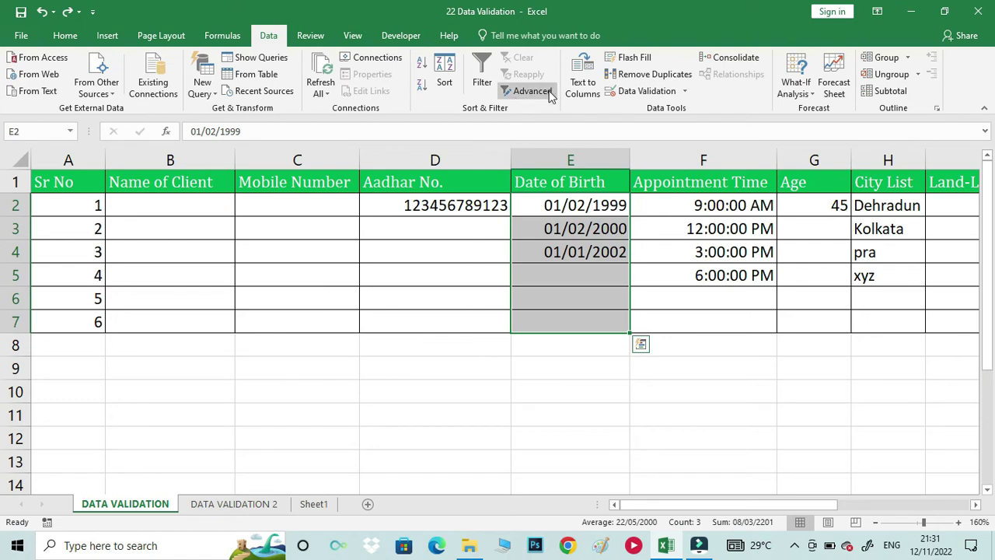
left_click(637, 91)
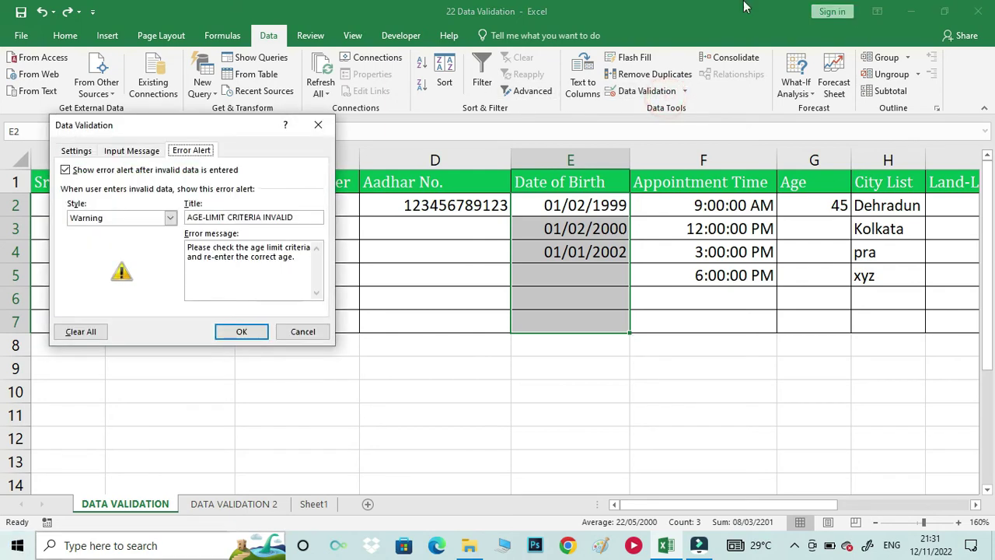
left_click(83, 151)
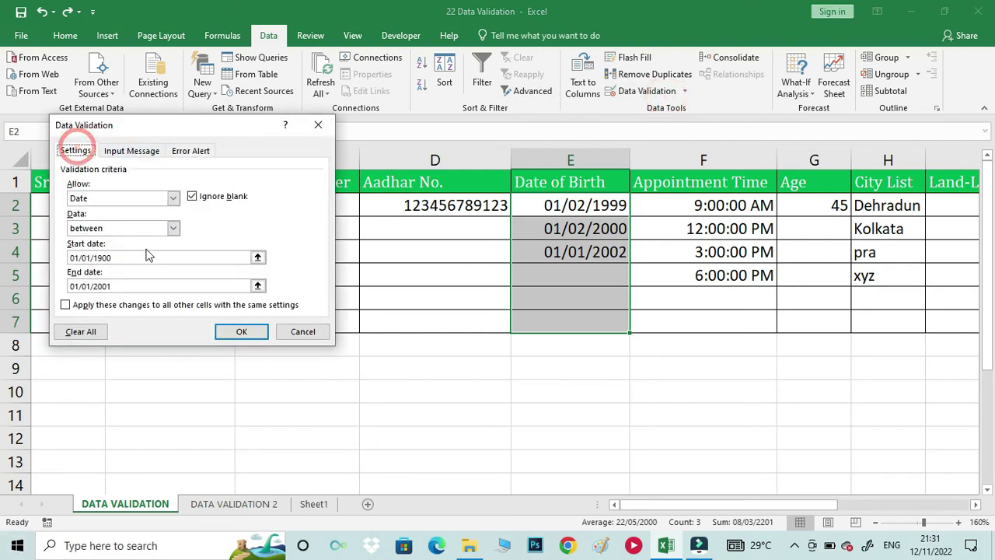
left_click(154, 200)
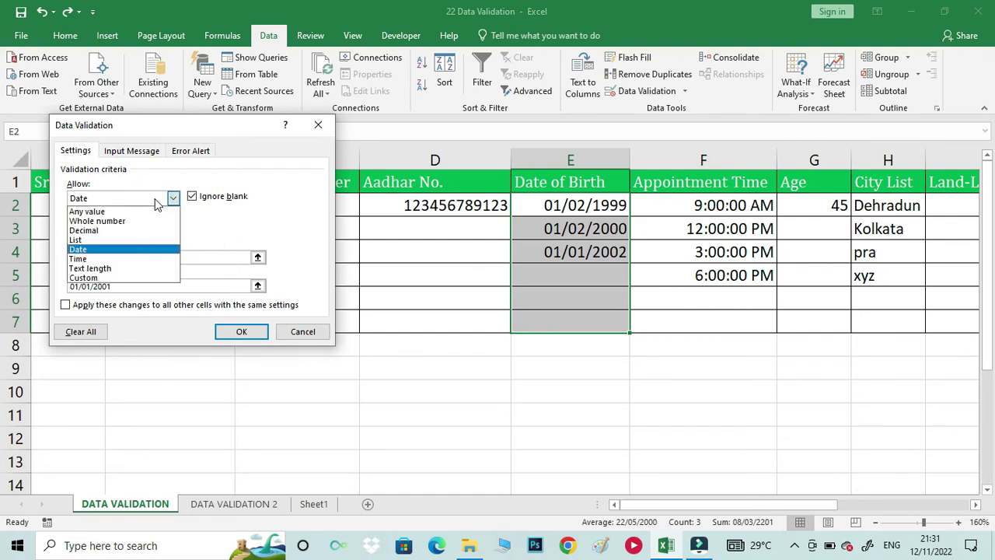
left_click(155, 200)
left_click(154, 199)
left_click(131, 250)
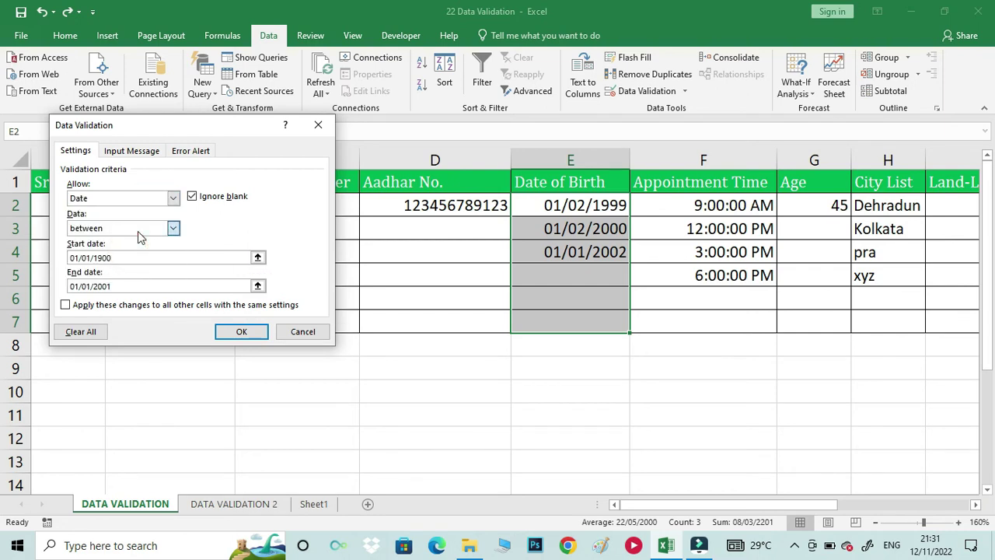
left_click(138, 231)
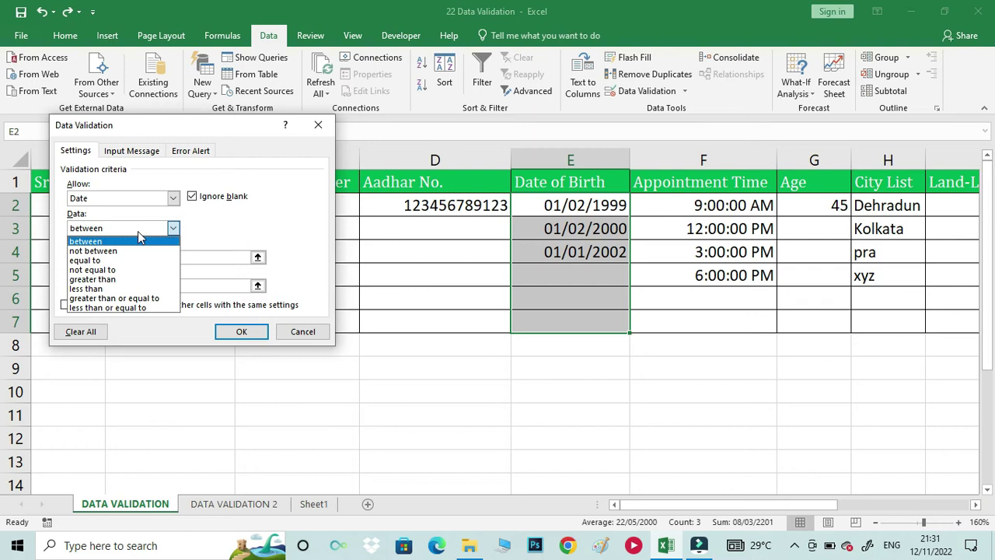
left_click(138, 231)
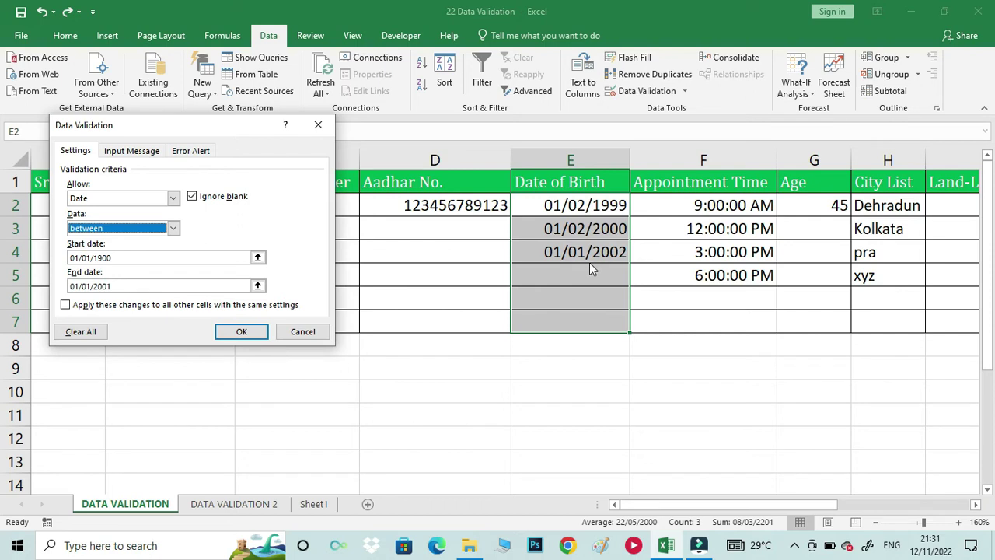
left_click(180, 151)
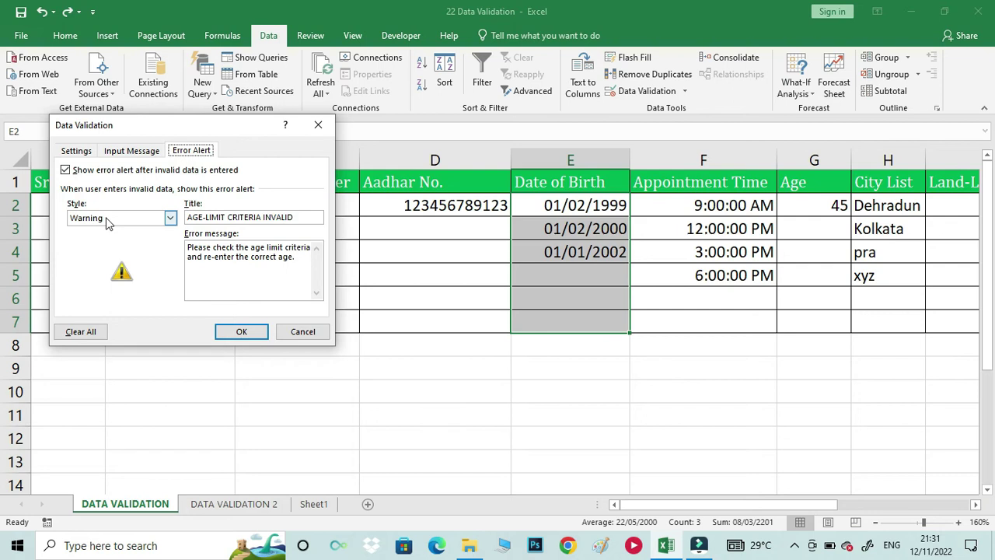
left_click(241, 331)
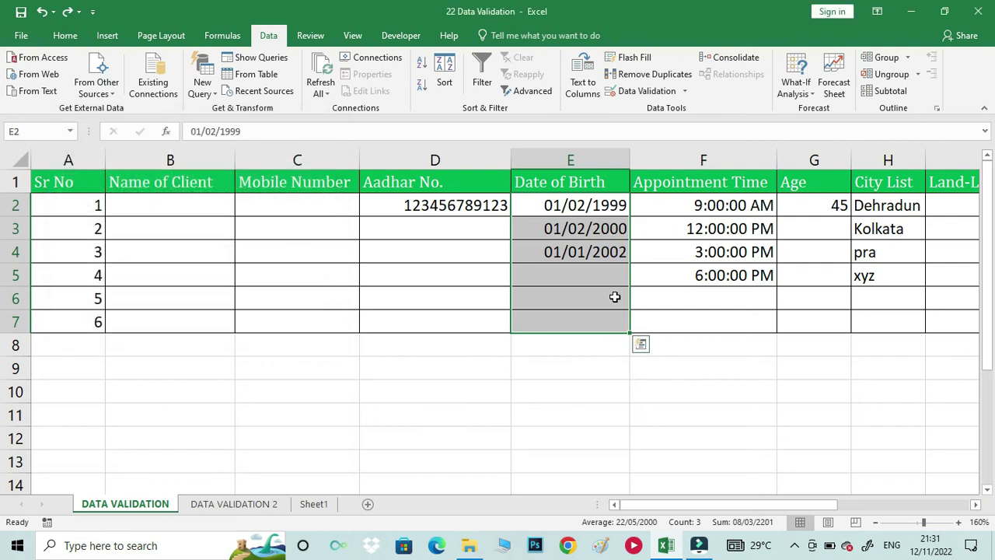
- Test the Date of Birth rule by changing the final digit of the year in E4 to 3, and accept the entry despite the warning
left_click(596, 253)
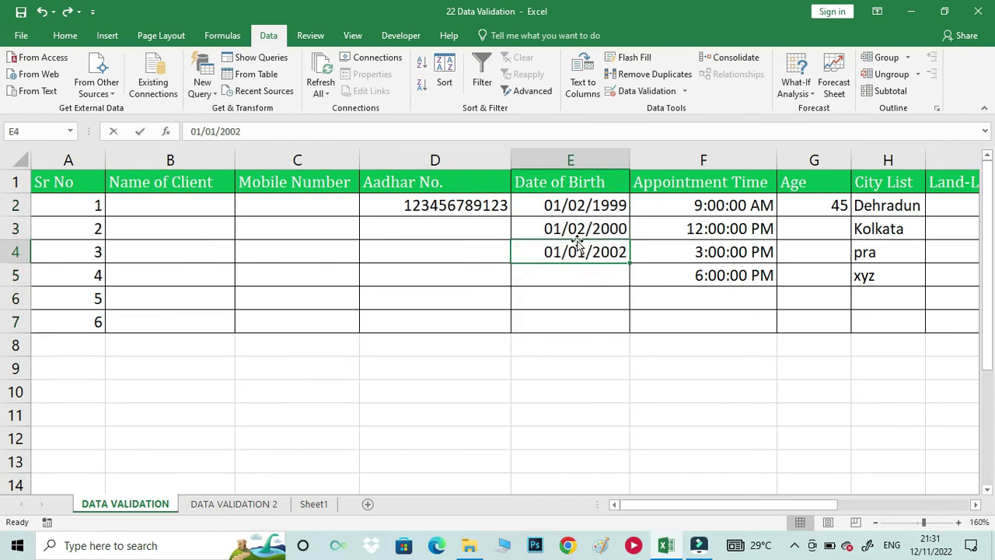
key("F2")
key("BackSpace")
type("3")
key("Return")
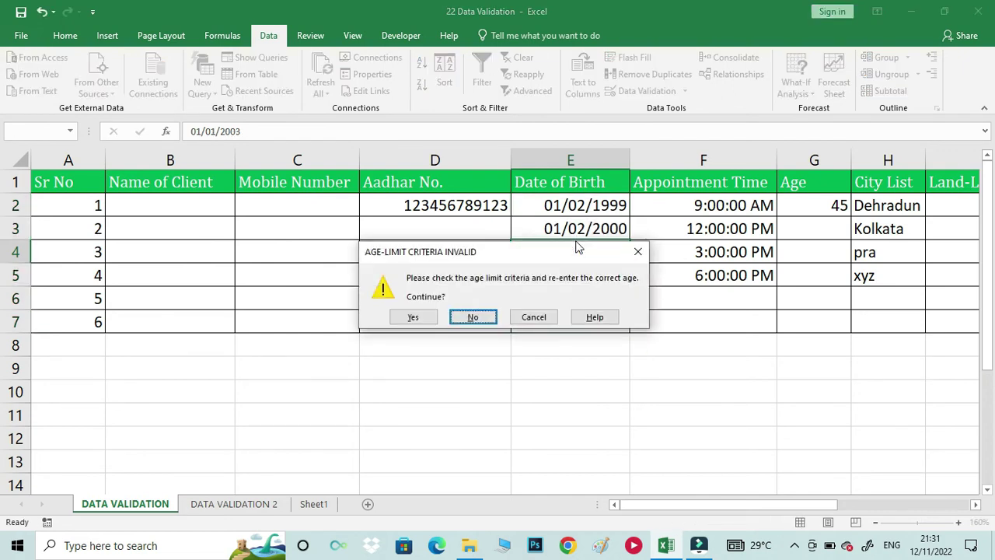
left_click(413, 317)
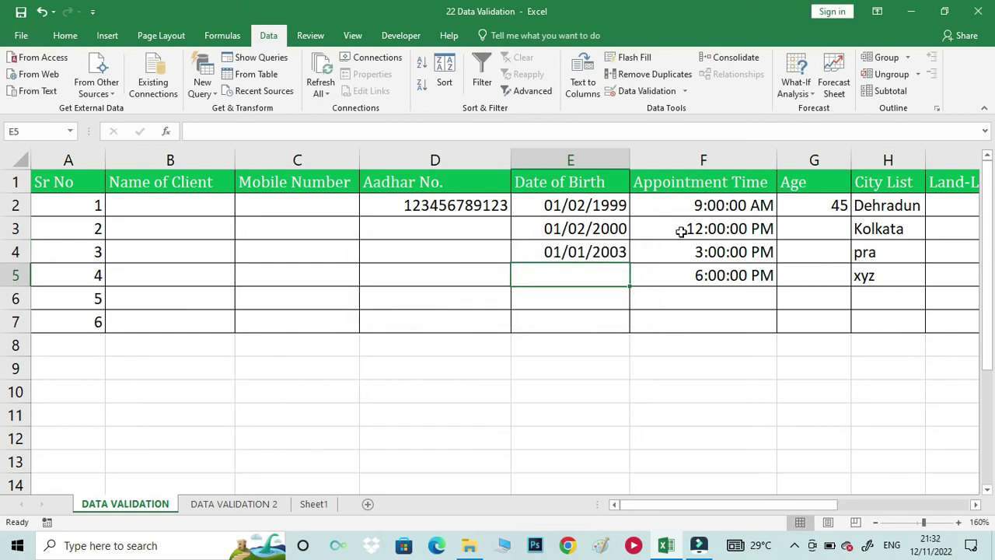
- Review the time criteria and error alert of the validation rule on Appointment Time cells F2 to F7, and close it without changes
left_click_drag(691, 206, 702, 322)
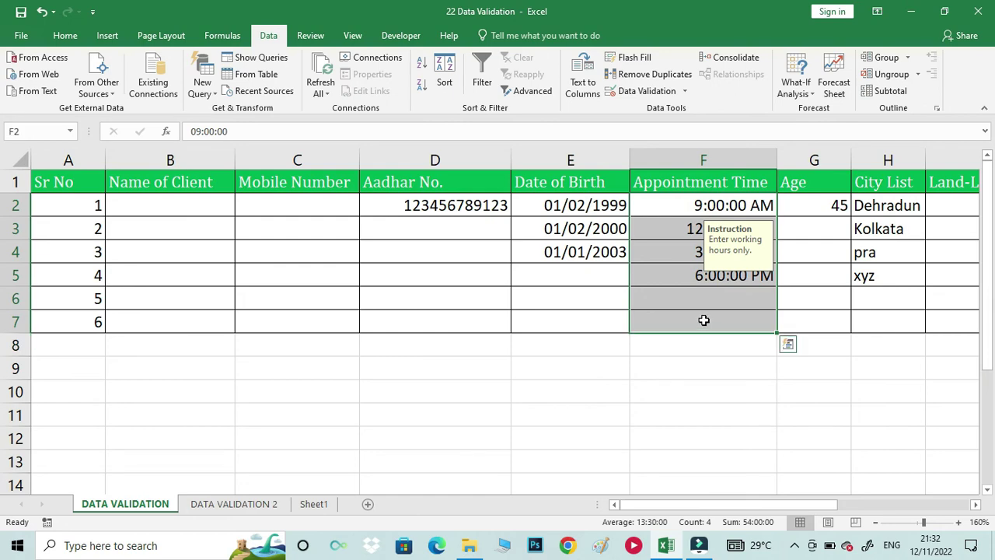
left_click(630, 92)
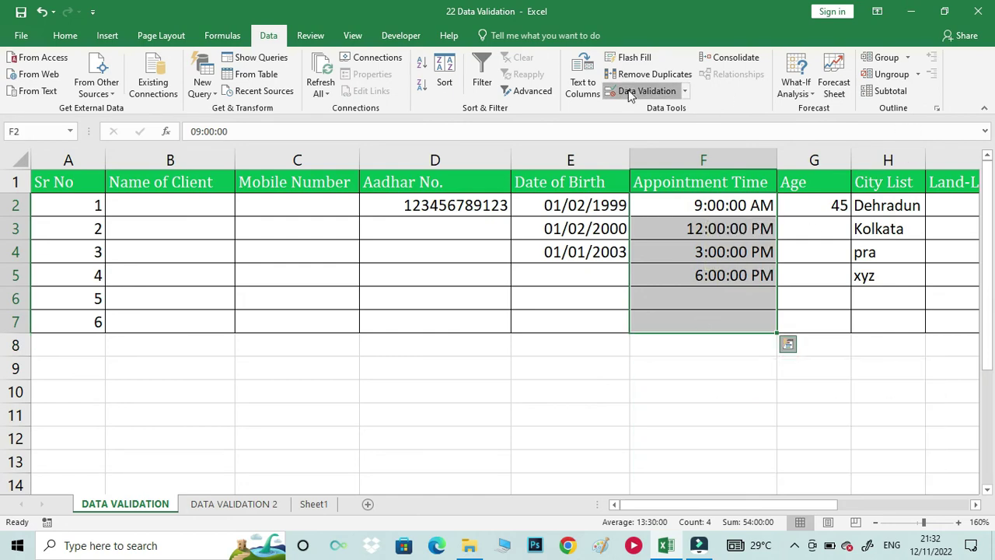
left_click(75, 150)
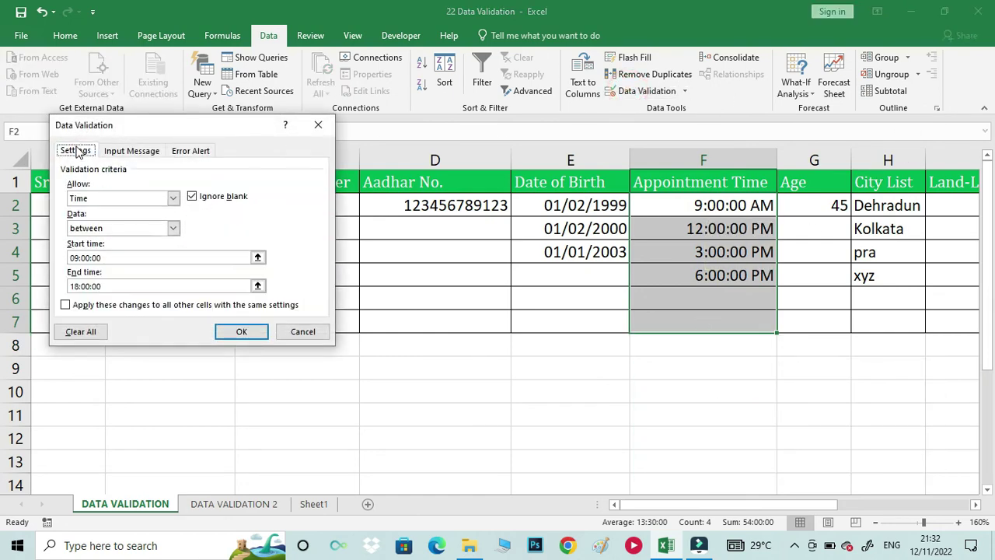
left_click(105, 199)
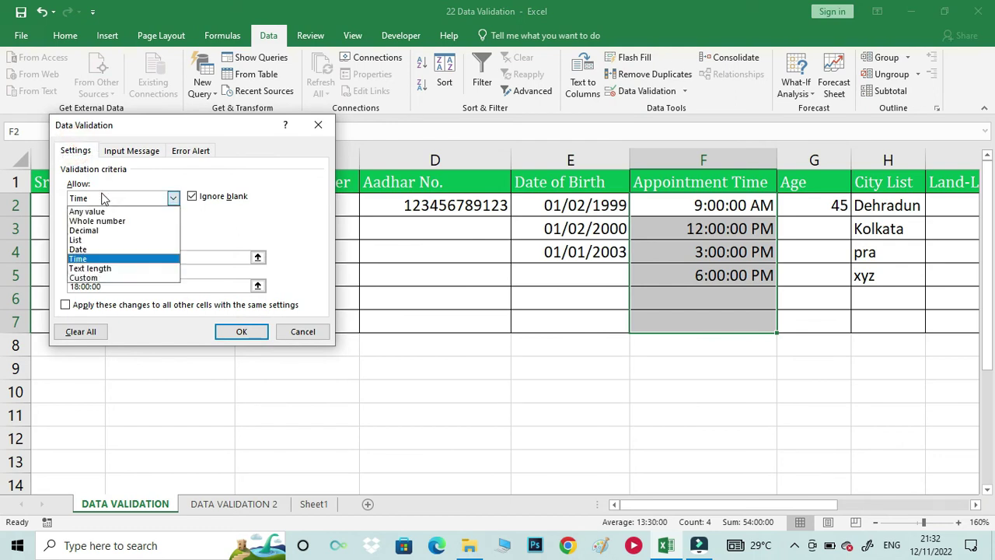
left_click(105, 199)
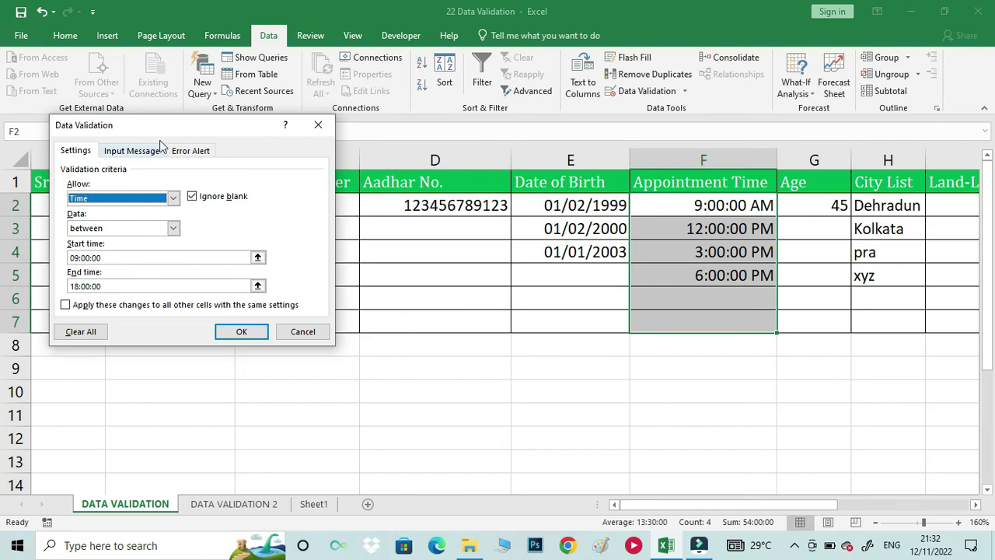
left_click(189, 151)
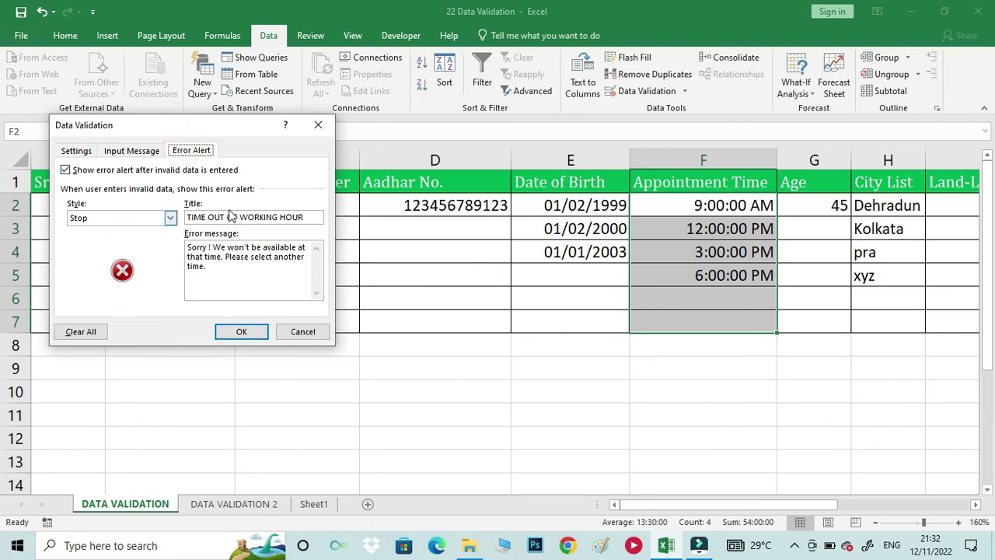
left_click(259, 218)
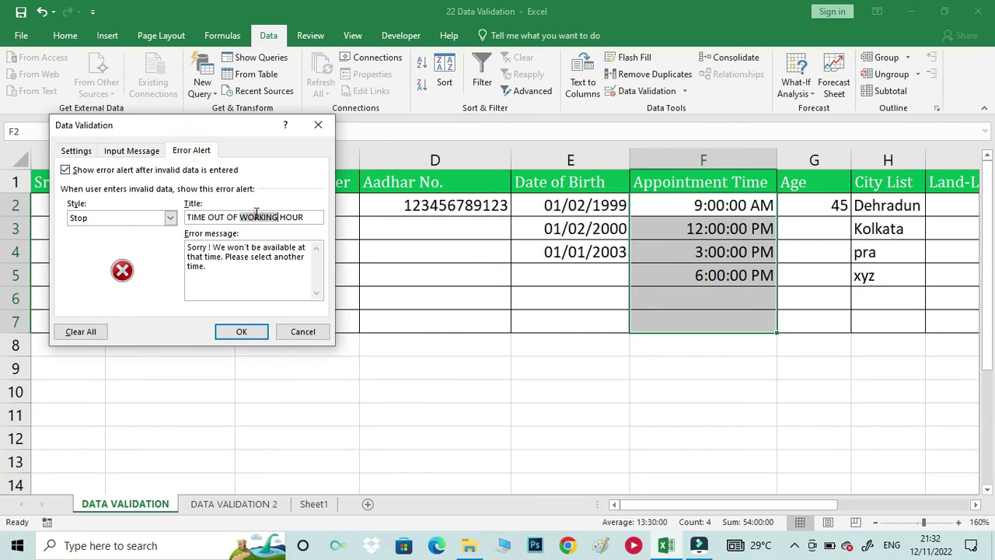
left_click(243, 247)
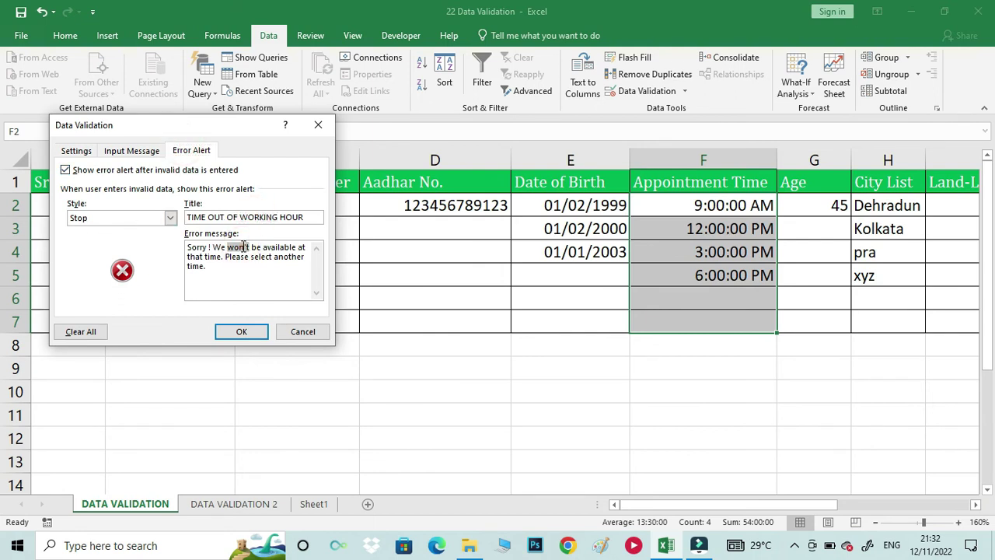
left_click(241, 256)
left_click(302, 332)
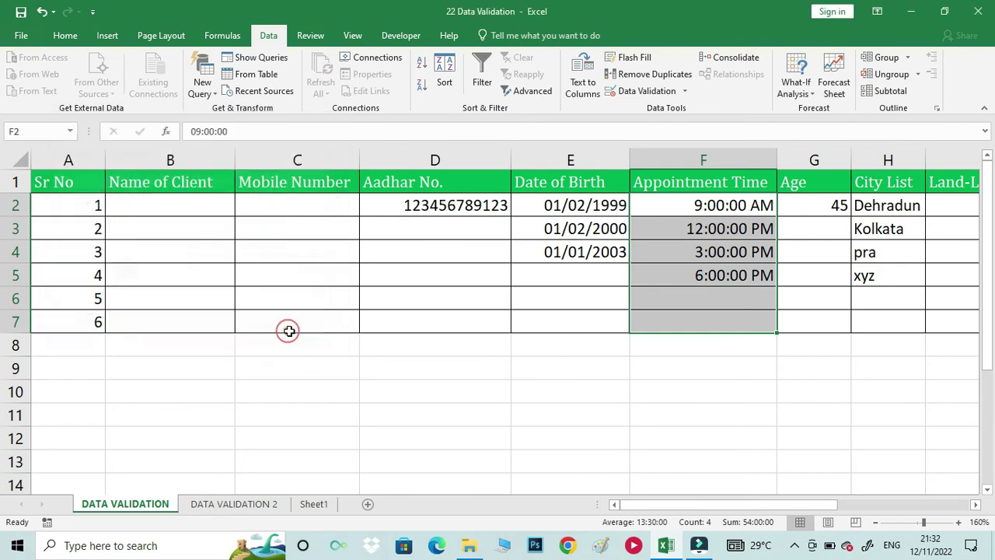
- Clear the test entries pra and xyz from City List cells H4 and H5
left_click(884, 207)
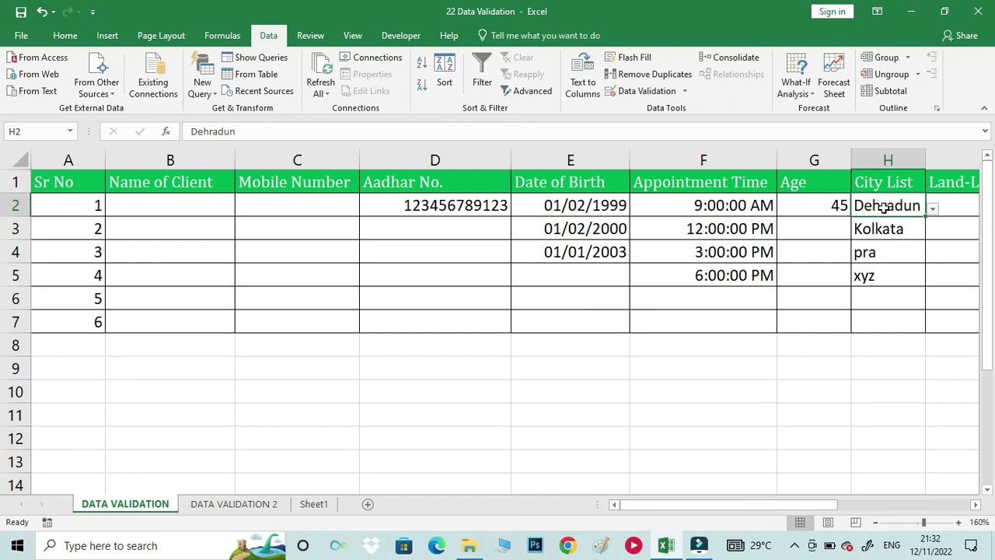
key("shift+Down")
key("shift+Down")
key("shift+Down")
key("Down")
key("Down")
key("Down")
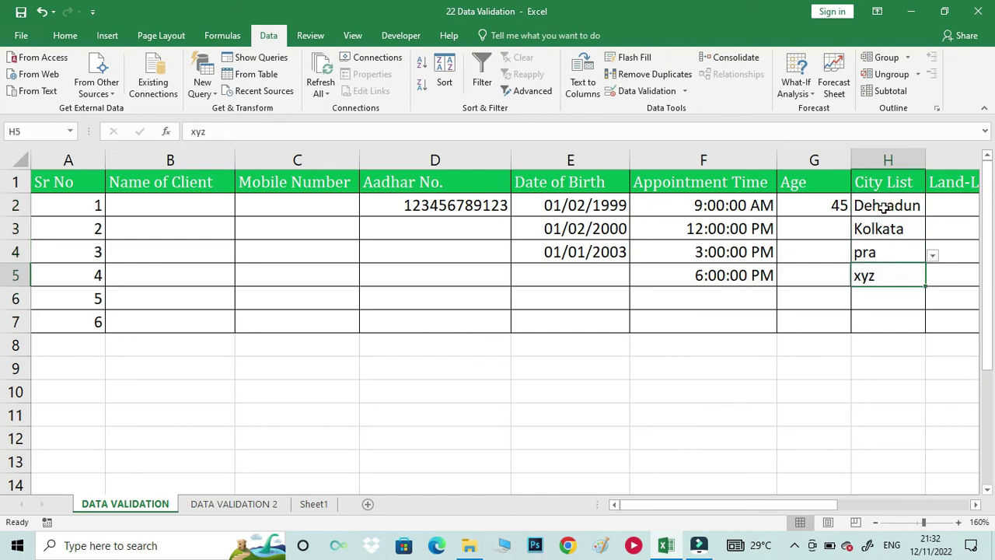
key("Delete")
key("Up")
- Clear the extra entries below Kolkata in the City List source in column P
key("Right")
key("Right")
key("Right")
key("Right")
key("Right")
key("Right")
key("Right")
key("Right")
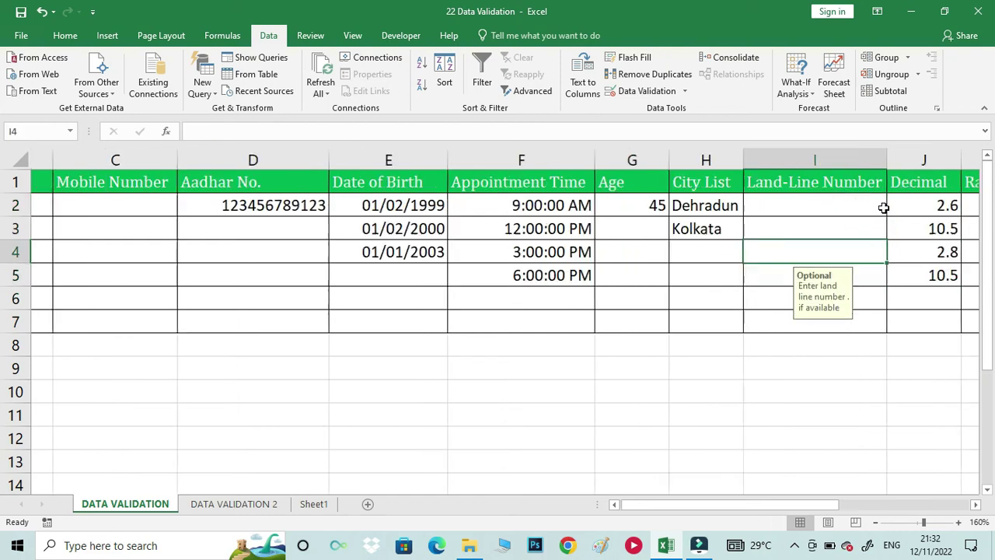
key("Right")
key("Down")
key("Down")
key("Down")
key("Down")
key("Down")
key("Down")
key("Left")
key("Delete")
key("Up")
key("Up")
key("Up")
key("Up")
key("Up")
key("Up")
key("Up")
key("Up")
key("Up")
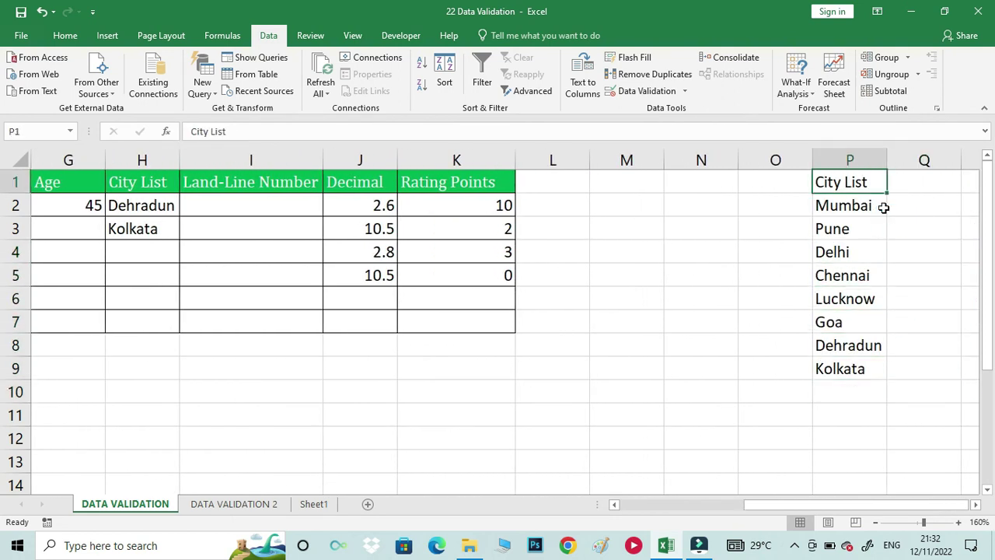
- Examine the list criteria of the validation rule on City List cells H2 to H7 and its source range in column P
left_click(246, 206)
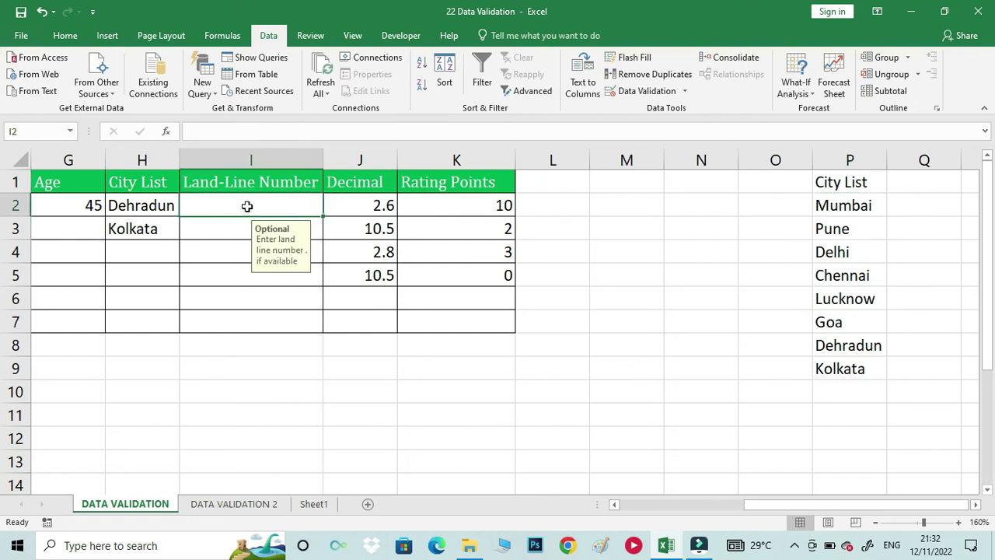
key("Left")
key("Left")
key("Right")
key("shift+Down")
key("shift+Down")
key("shift+Down")
key("shift+Down")
key("shift+Down")
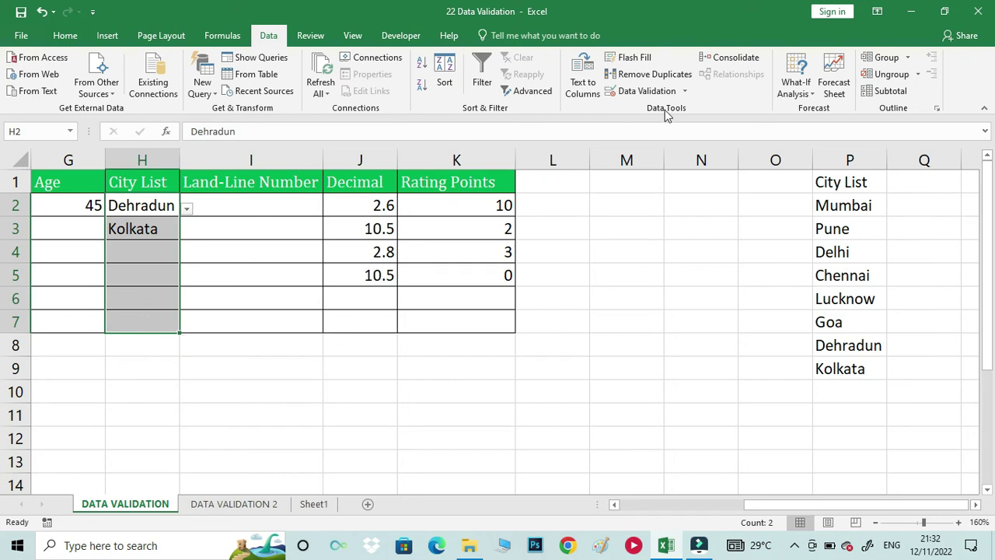
left_click(642, 98)
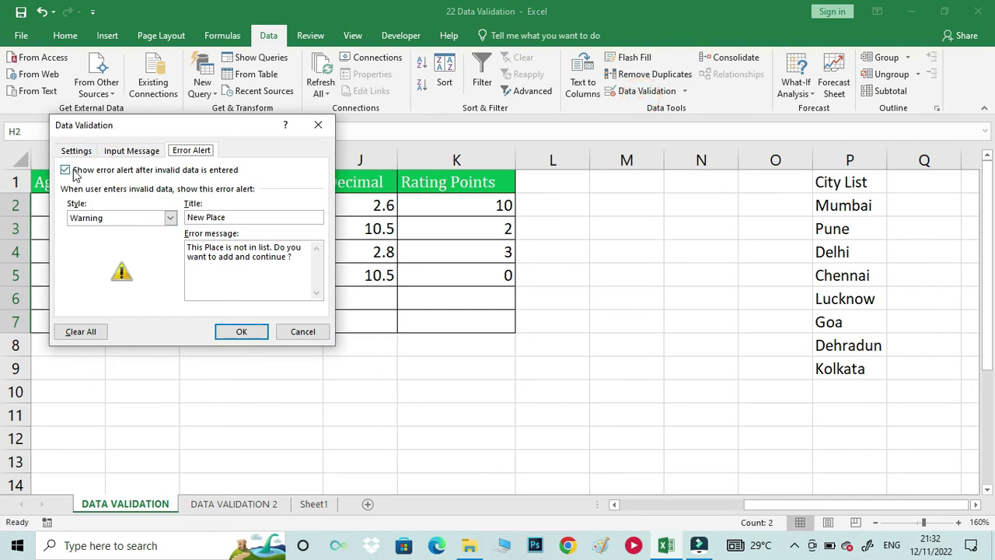
left_click(76, 151)
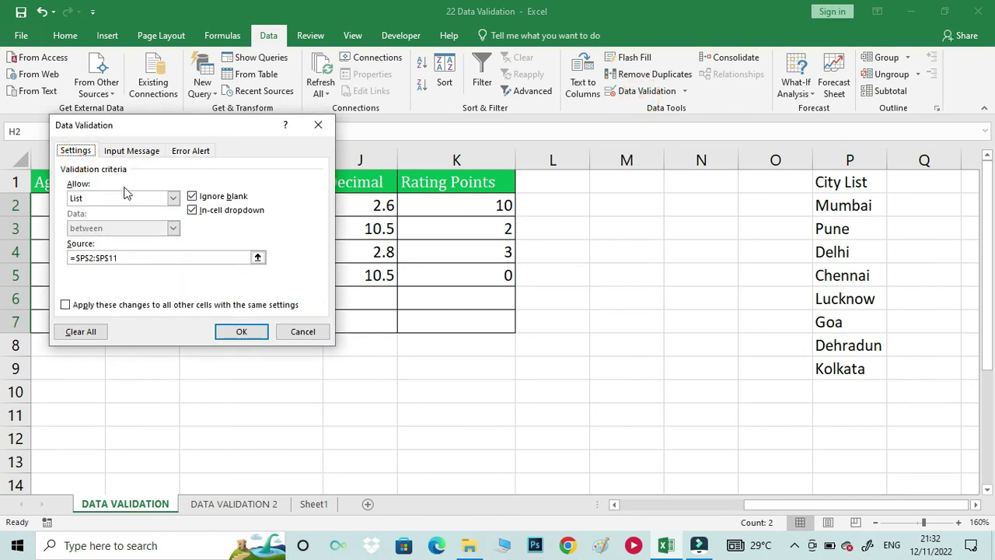
left_click(129, 257)
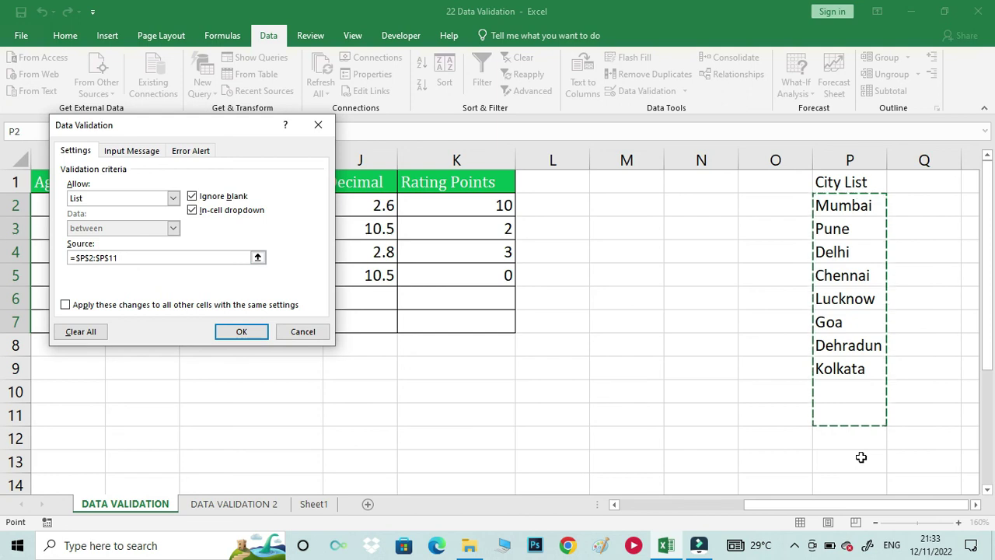
- Review the error alert style, title and message of the City List rule, and close it unchanged
left_click(186, 150)
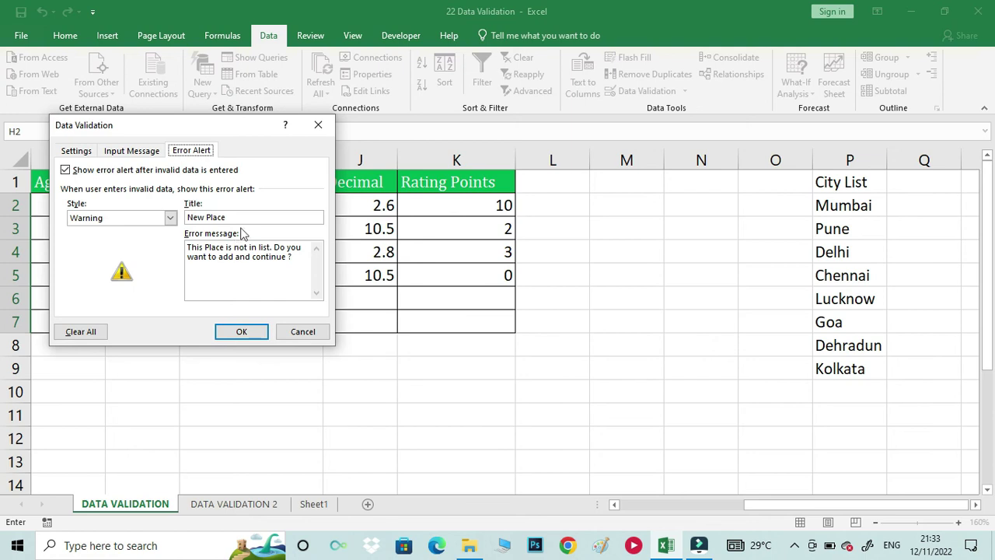
left_click(261, 216)
left_click(255, 256)
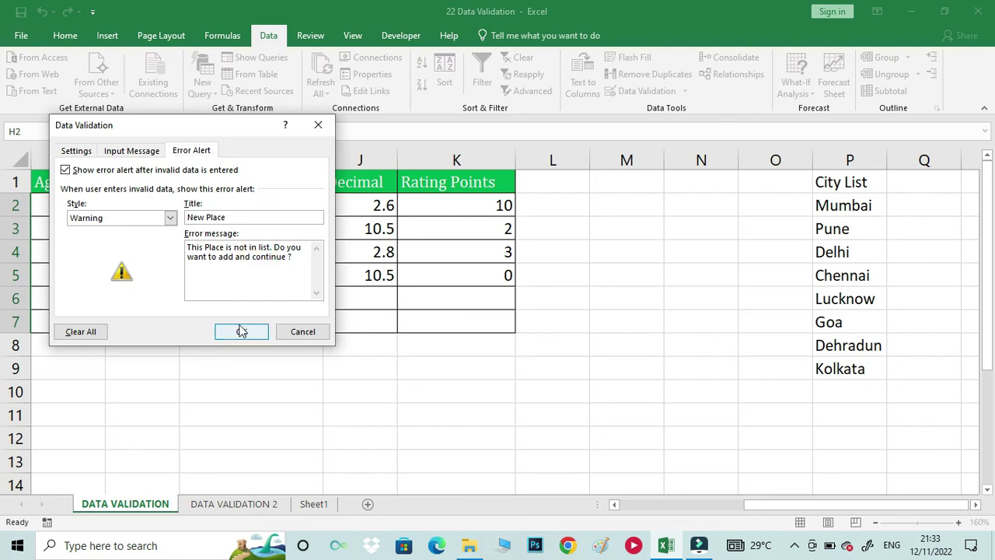
left_click(242, 331)
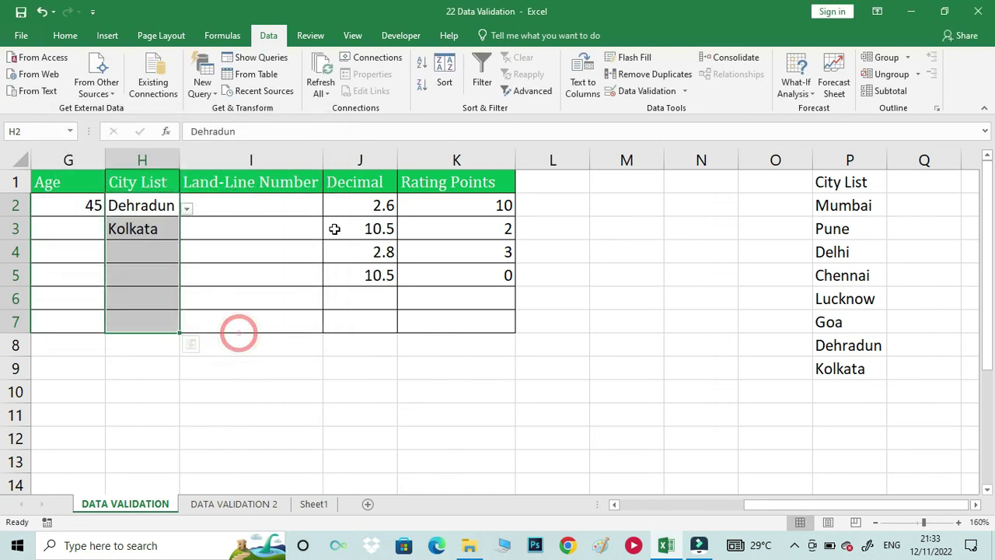
- Enter uttrakhand in City List cell H4 and accept it as a place outside the list
left_click(155, 251)
left_click(188, 257)
left_click(189, 257)
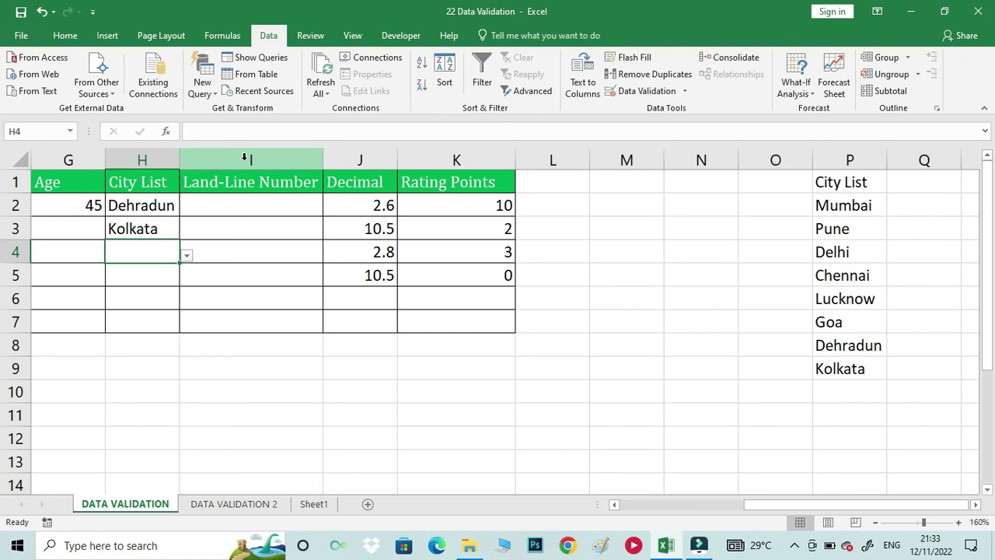
type("utt")
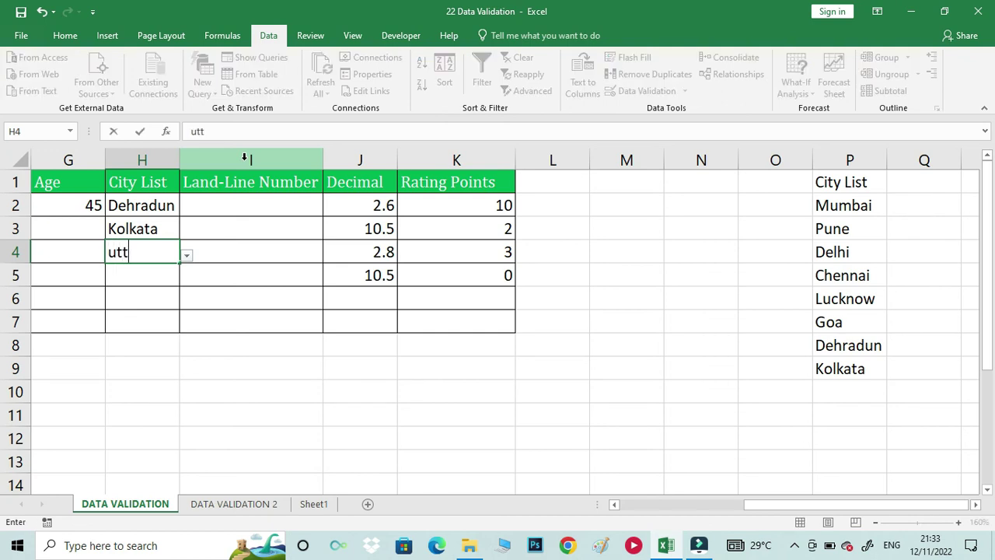
type("rakha")
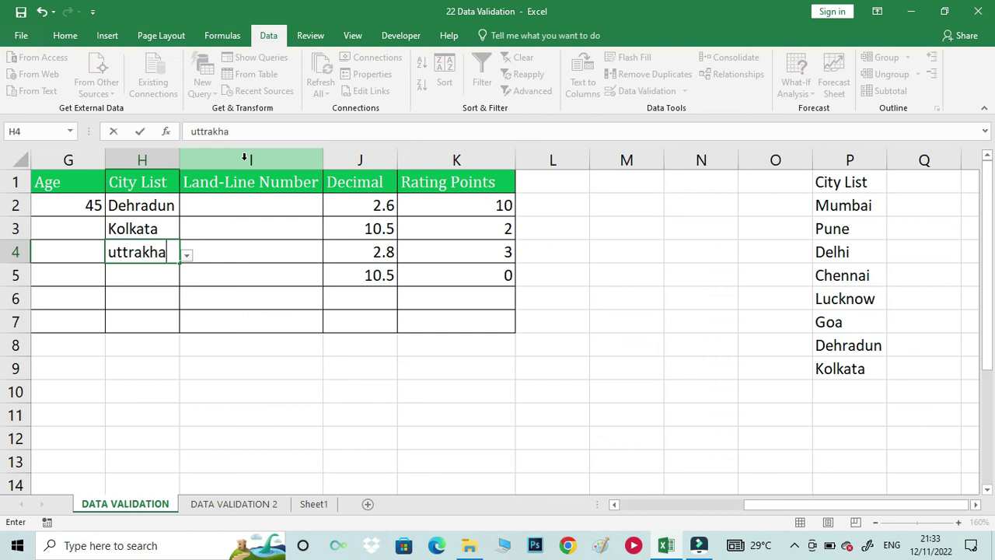
type("nd")
left_click(243, 158)
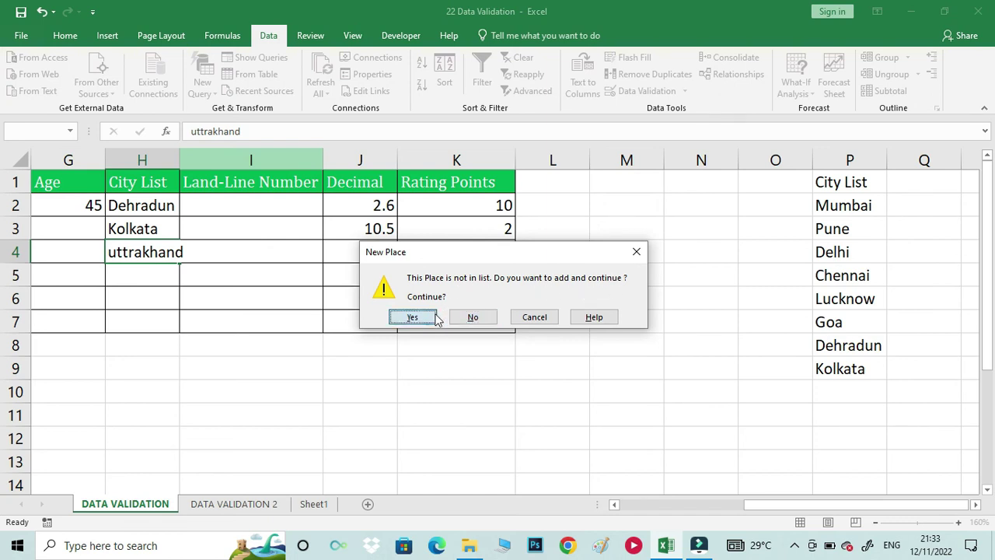
left_click(412, 317)
- Display the validation criteria of the rule on Decimal cells J2 to J7
left_click(256, 222)
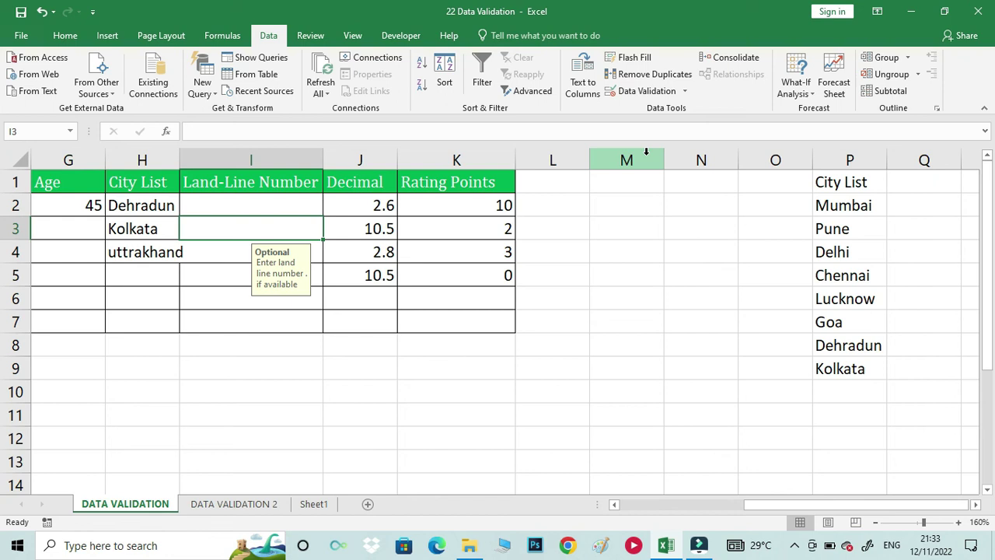
key("Right")
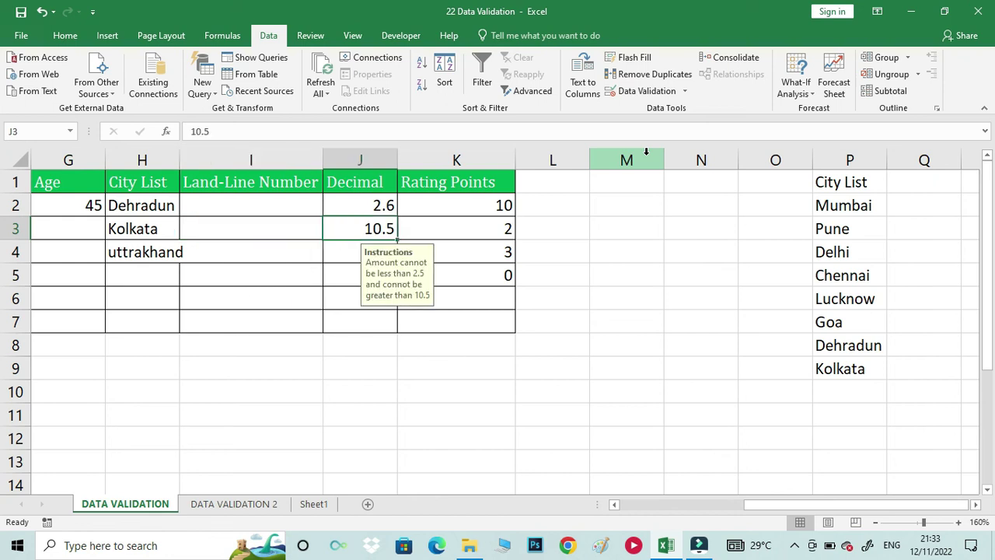
key("Up")
key("Up")
key("Down")
key("shift+Down")
key("shift+Down")
key("shift+Down")
key("shift+Down")
key("shift+Down")
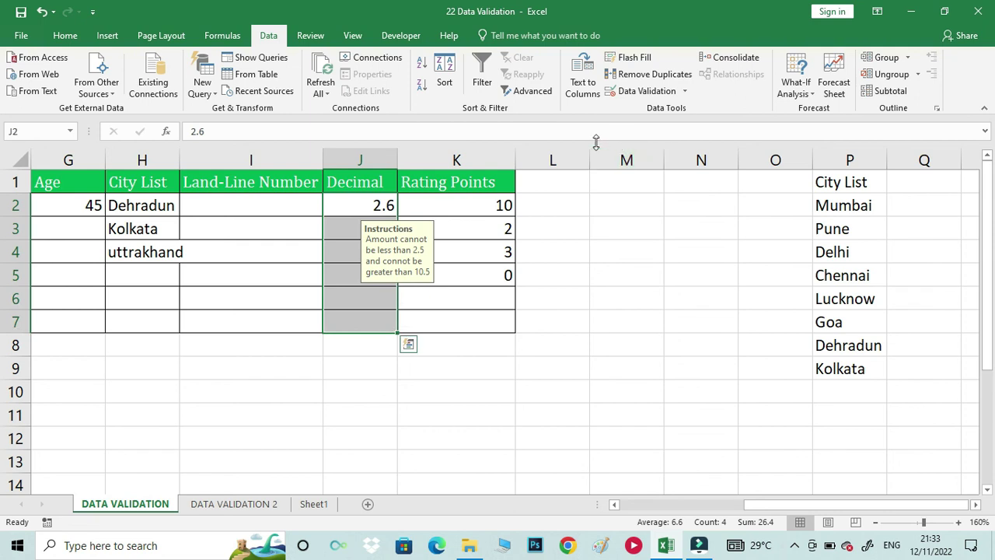
key("ctrl+q")
left_click(637, 91)
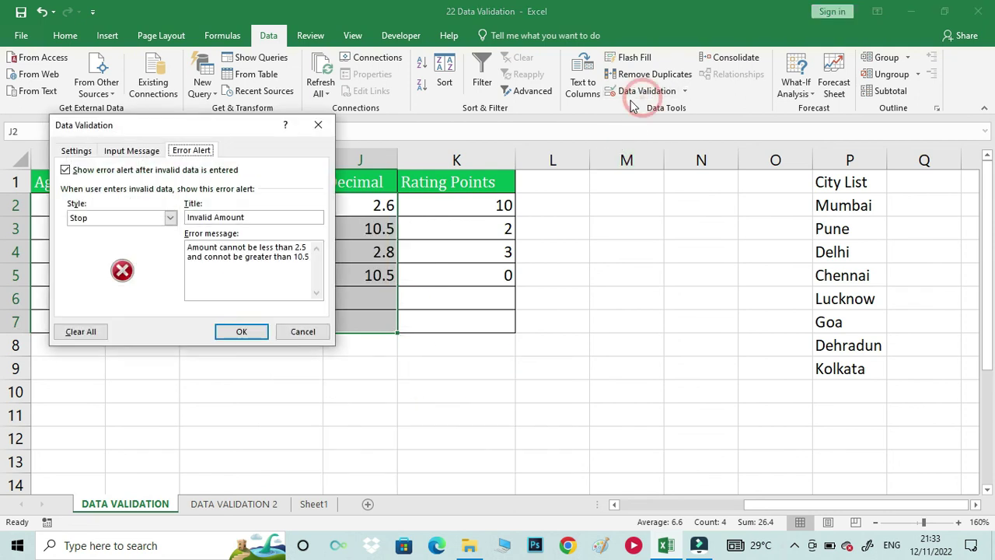
left_click(76, 151)
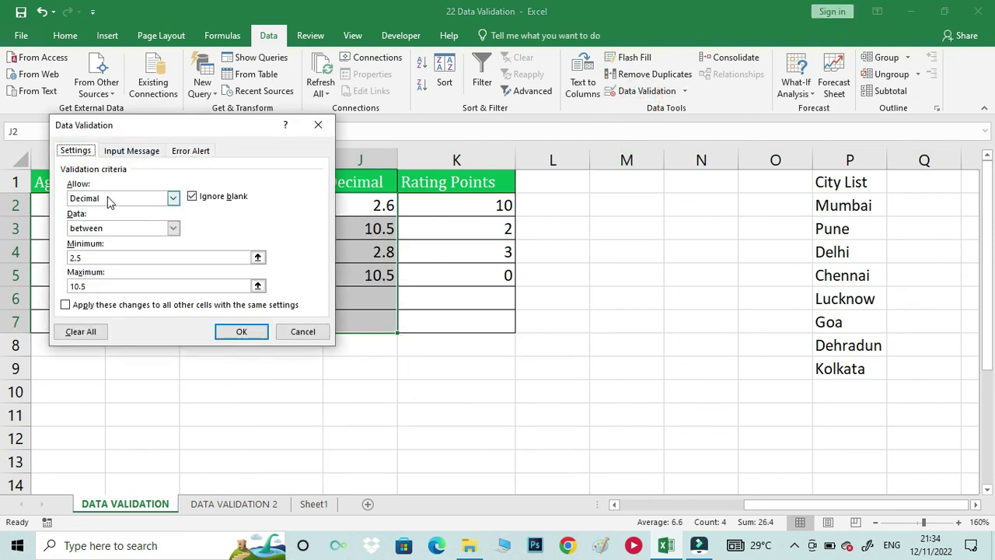
- Examine the Decimal rule's allowed types, comparison options and error alert, and close it unchanged
left_click(172, 197)
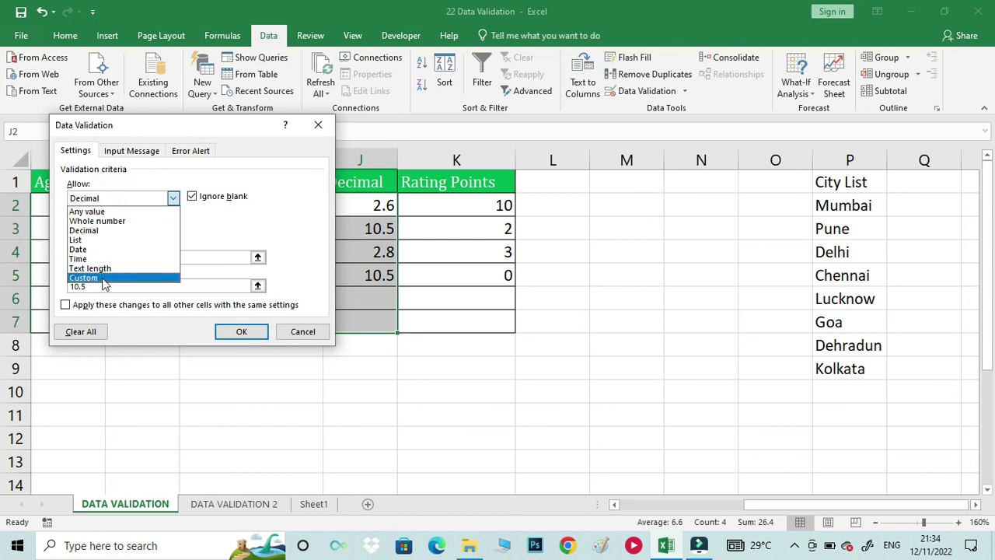
left_click(111, 233)
left_click(111, 229)
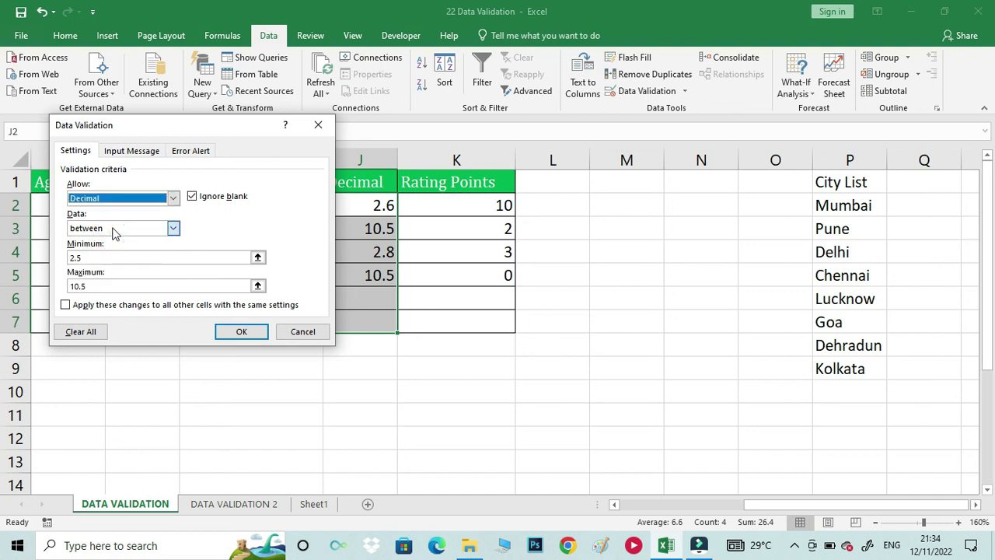
left_click(113, 229)
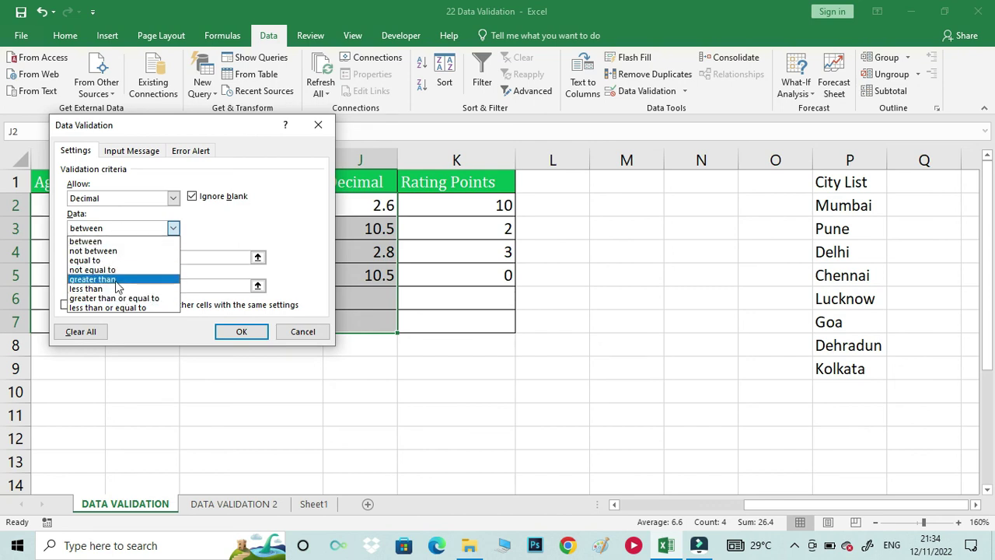
key("Escape")
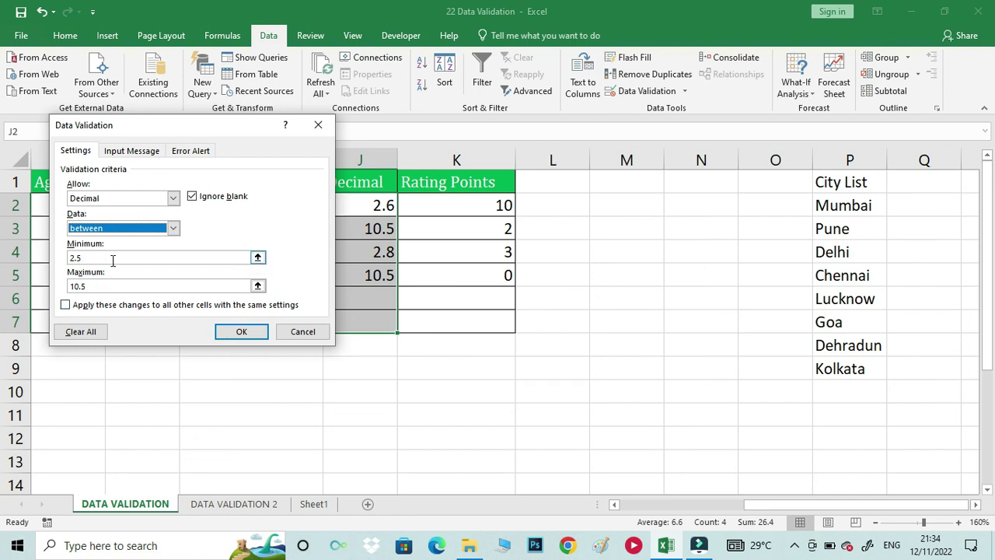
left_click(190, 151)
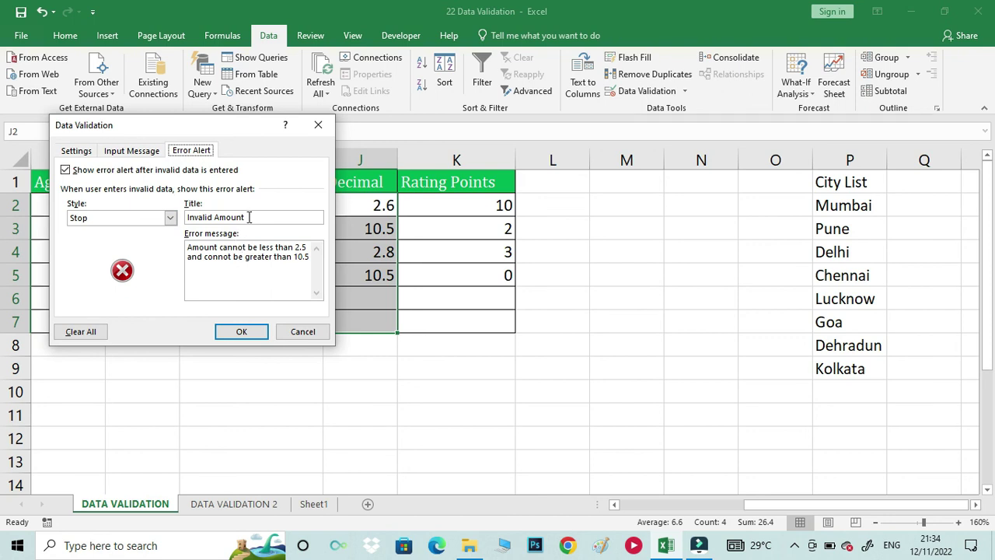
key("Return")
- Examine the validation criteria and error alert of the rule on Rating Points cells K2 to K7, and close it unchanged
left_click_drag(433, 206, 444, 308)
key("ctrl+q")
left_click(660, 92)
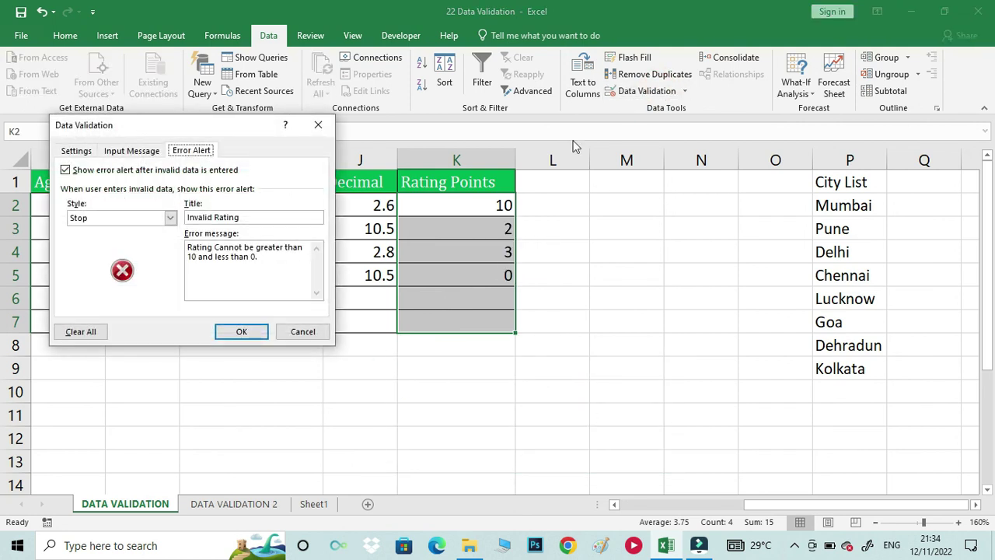
left_click(81, 149)
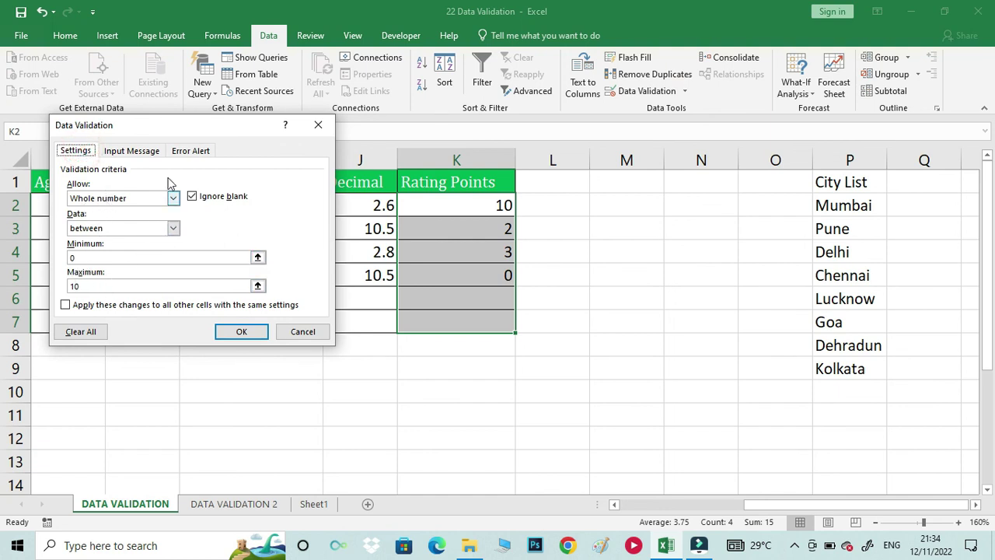
left_click(190, 151)
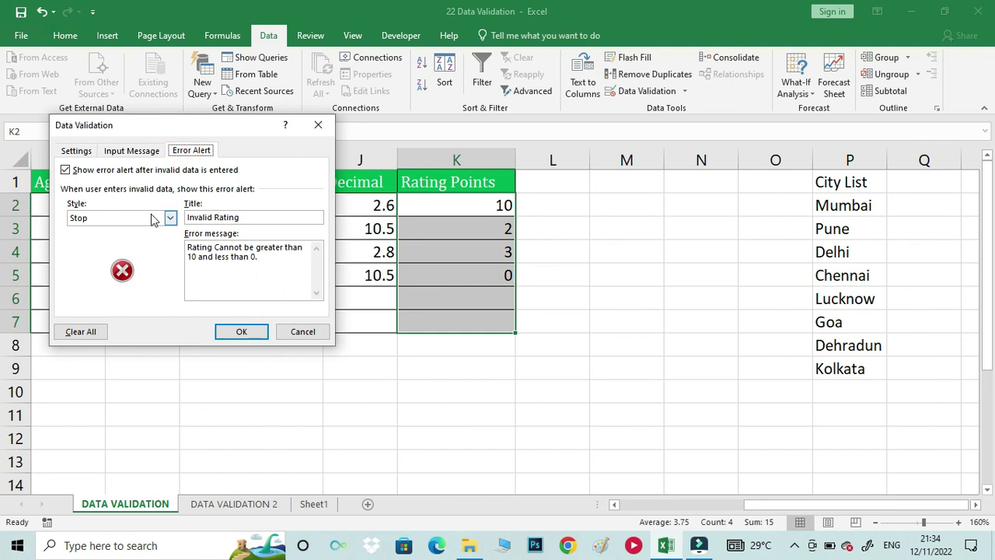
left_click(241, 336)
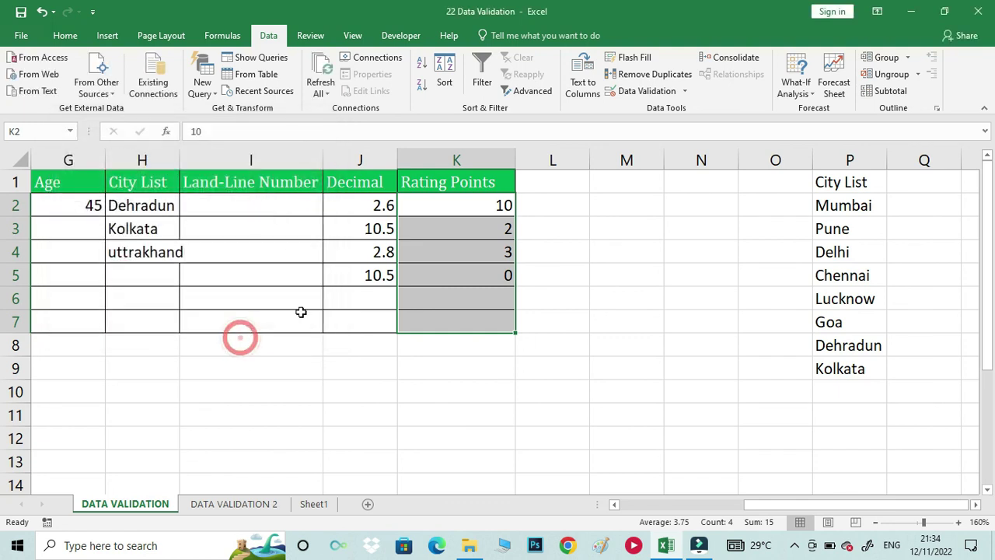
- Return along row 2 to the first column of the client table
key("Left")
key("Left")
key("Left")
key("Left")
key("Left")
key("Left")
key("Left")
key("Left")
key("Left")
key("Left")
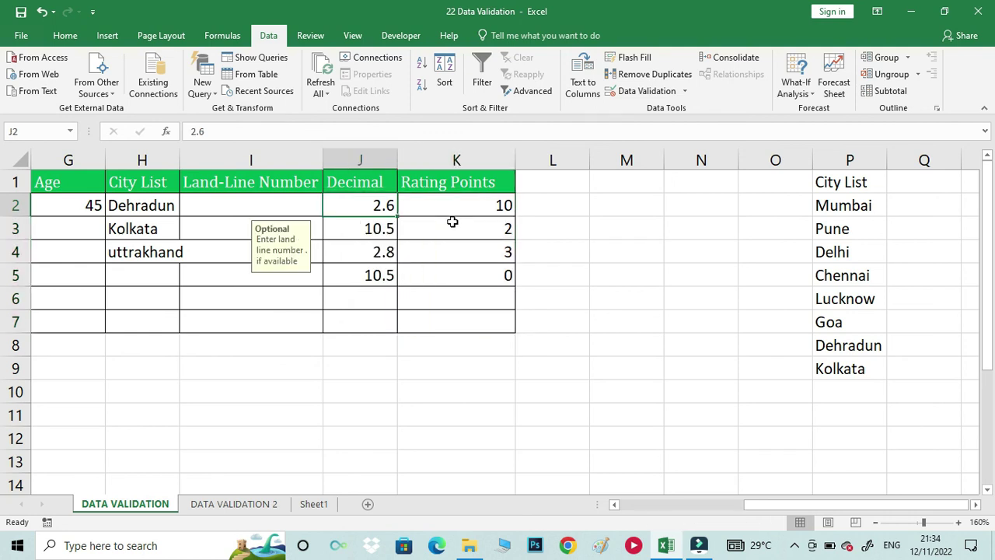